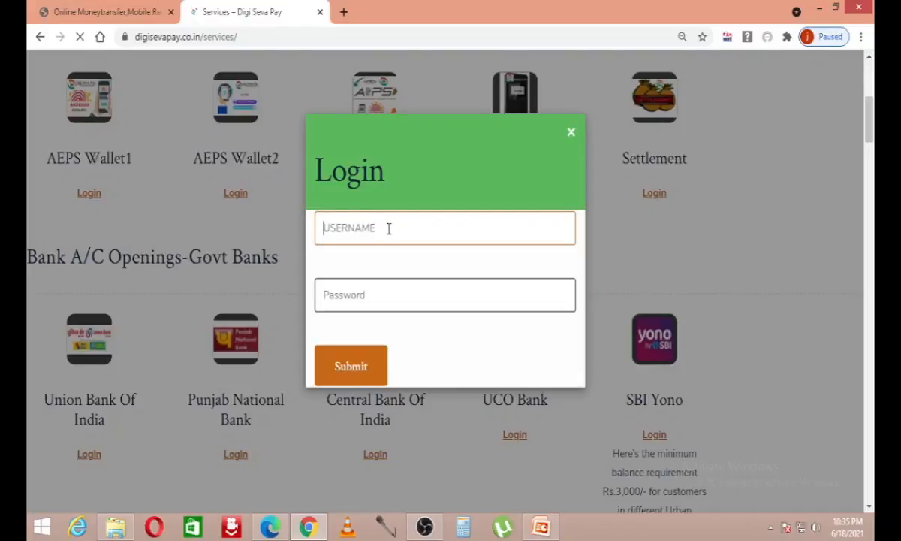
Step: Log in to Digi Seva Pay with the agent username and password, then acknowledge the success message
type("dgsevapay")
key("Tab")
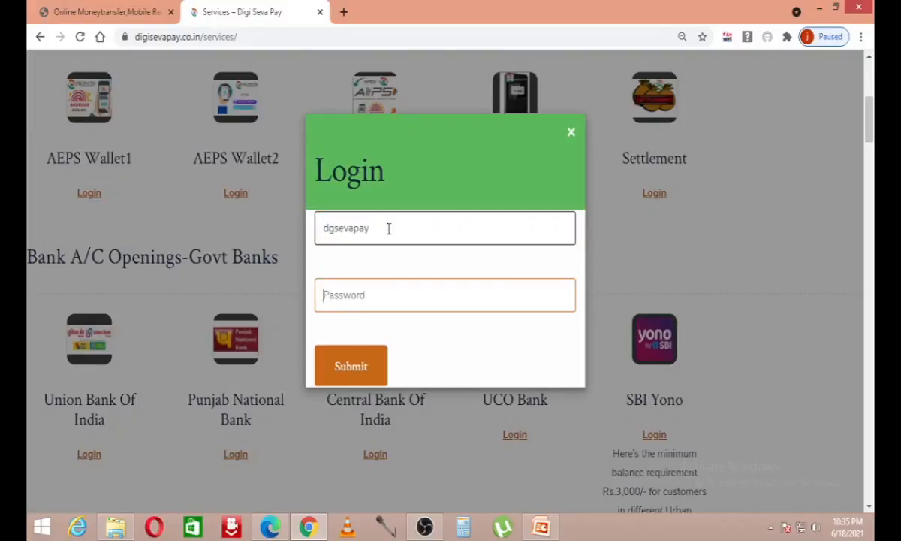
type("******")
left_click(338, 379)
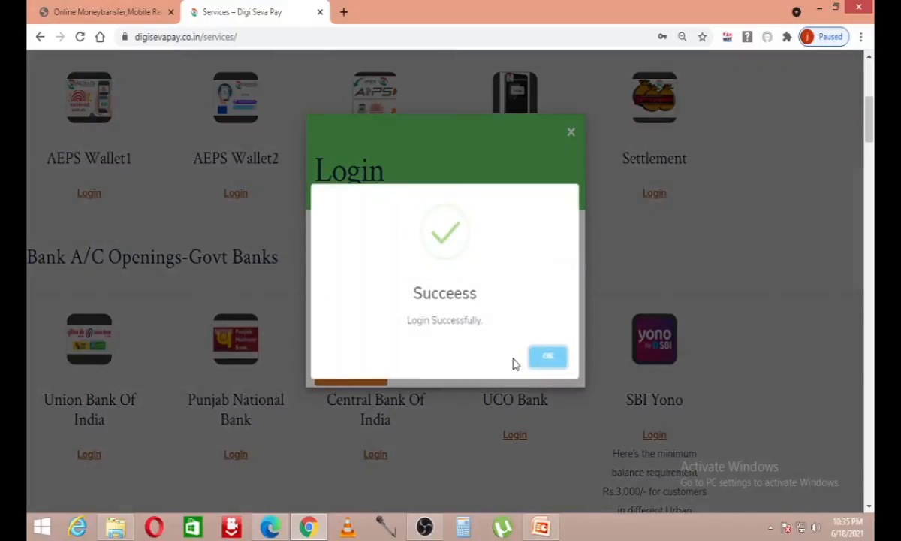
left_click(546, 357)
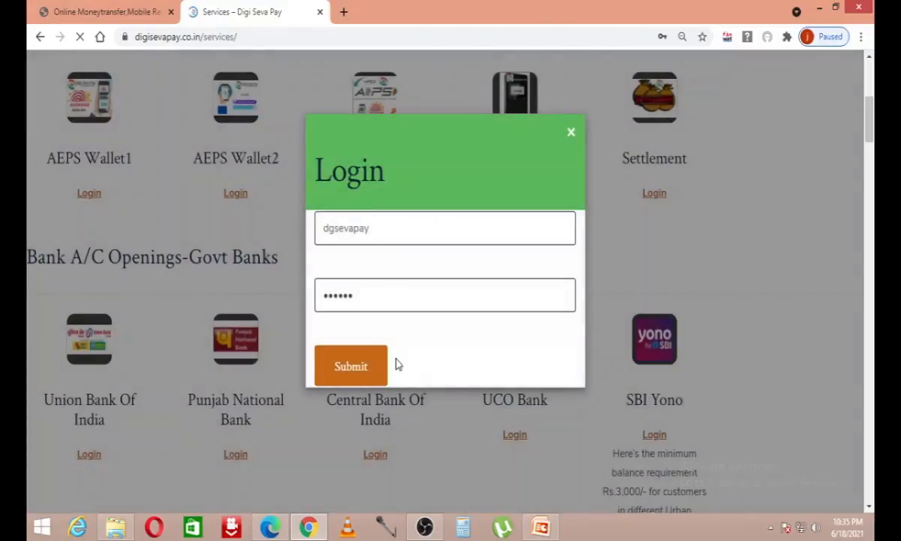
Step: Scroll the services catalogue down to the Passport Services listing and highlight its title
scroll(386, 283, "down", 12)
scroll(386, 286, "down", 7)
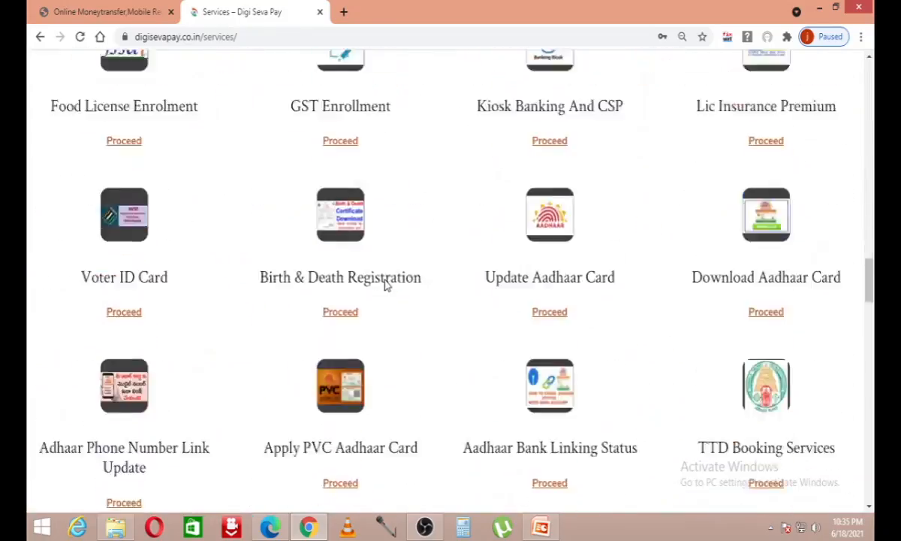
scroll(280, 314, "up", 10)
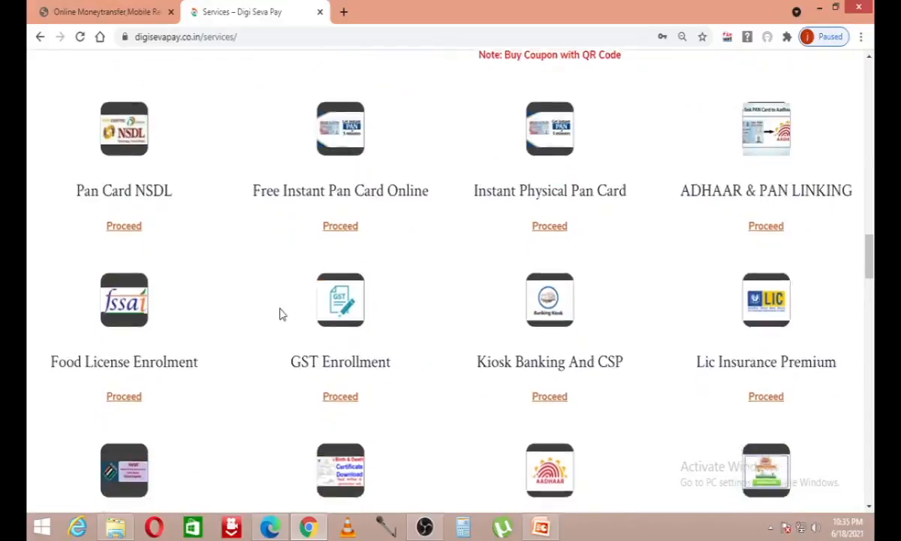
scroll(280, 314, "down", 9)
scroll(279, 315, "down", 5)
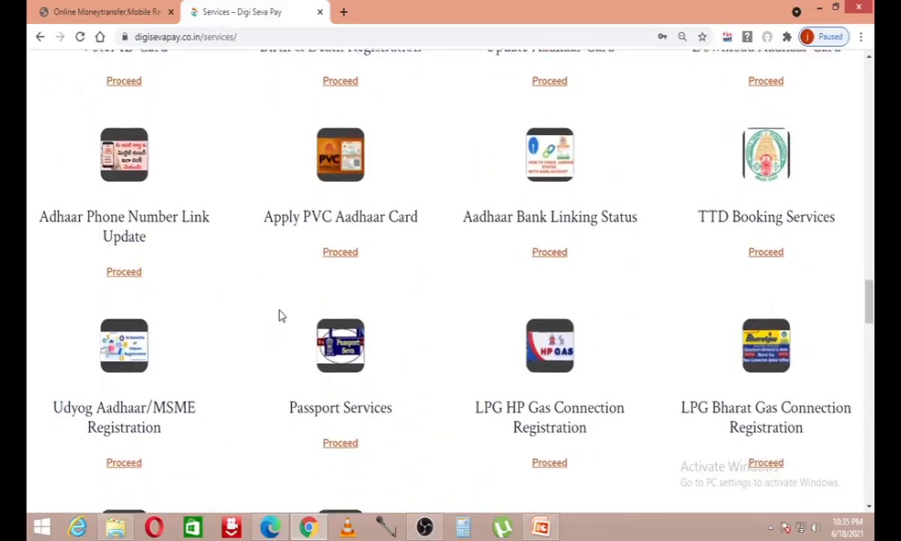
scroll(259, 304, "up", 10)
scroll(255, 302, "up", 7)
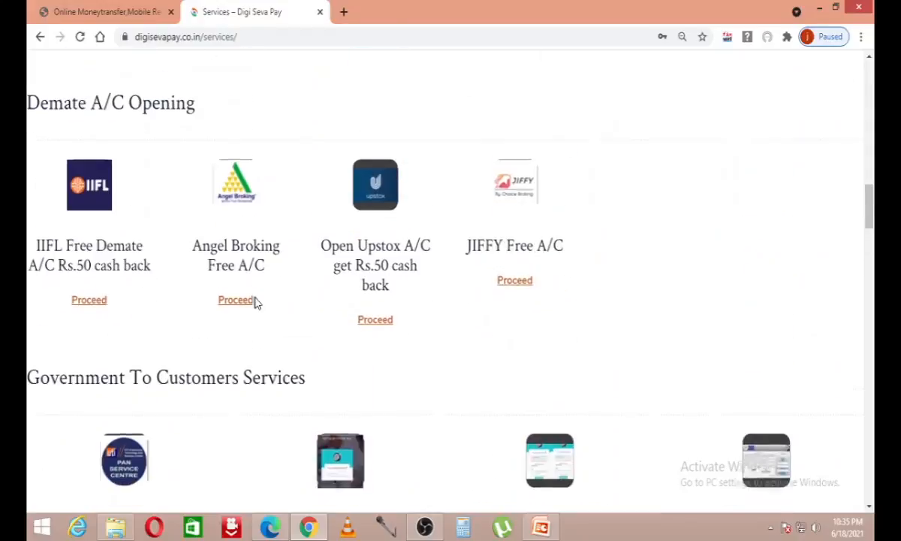
scroll(255, 301, "down", 6)
scroll(255, 300, "down", 8)
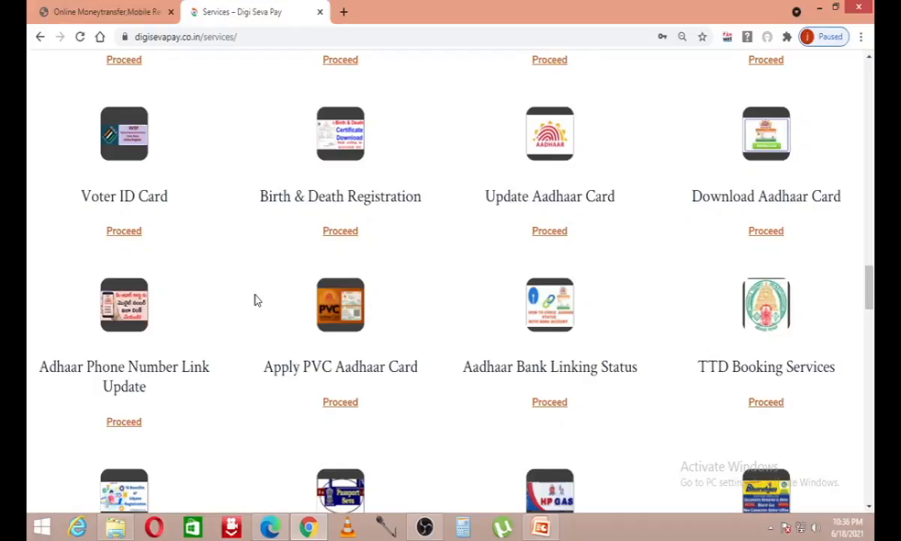
scroll(255, 300, "down", 4)
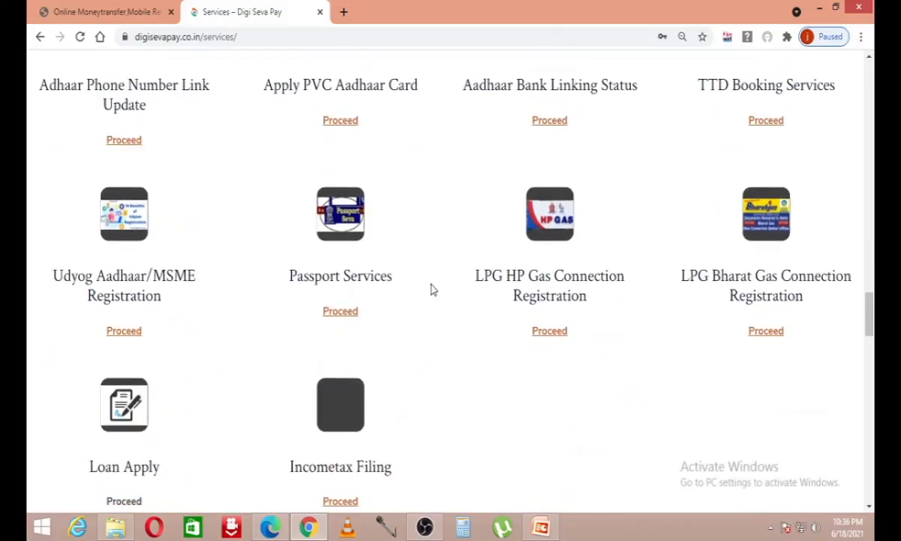
left_click_drag(290, 275, 374, 276)
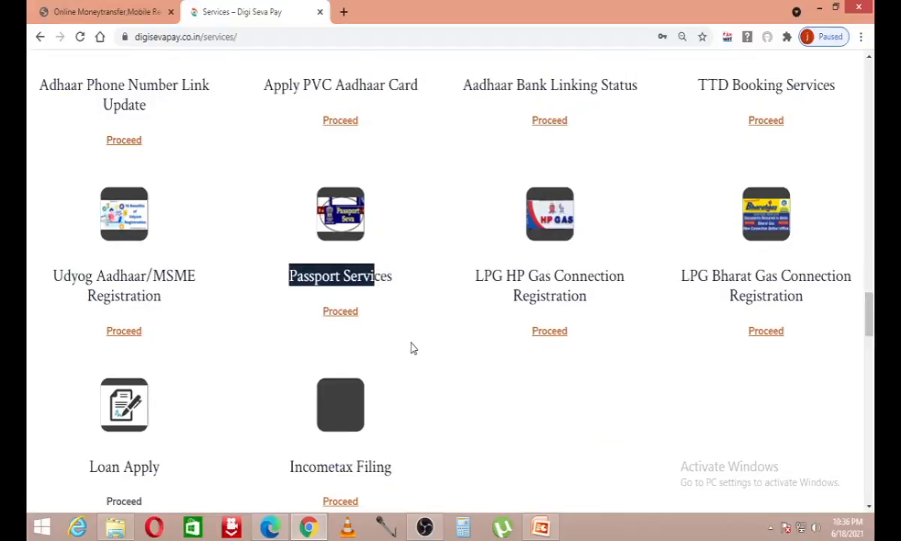
Step: Open the Passport Services link in a new tab and view the Passport Seva home page
right_click(335, 321)
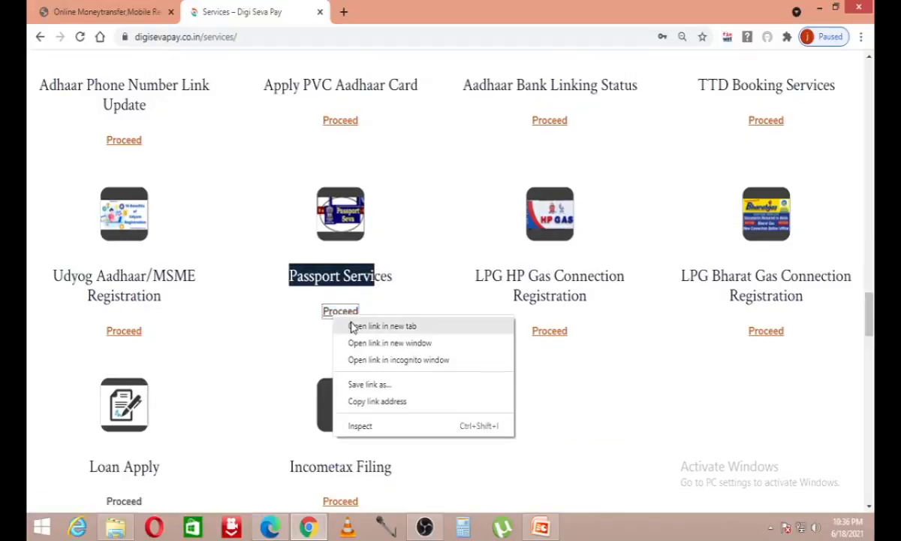
left_click(353, 326)
left_click(410, 8)
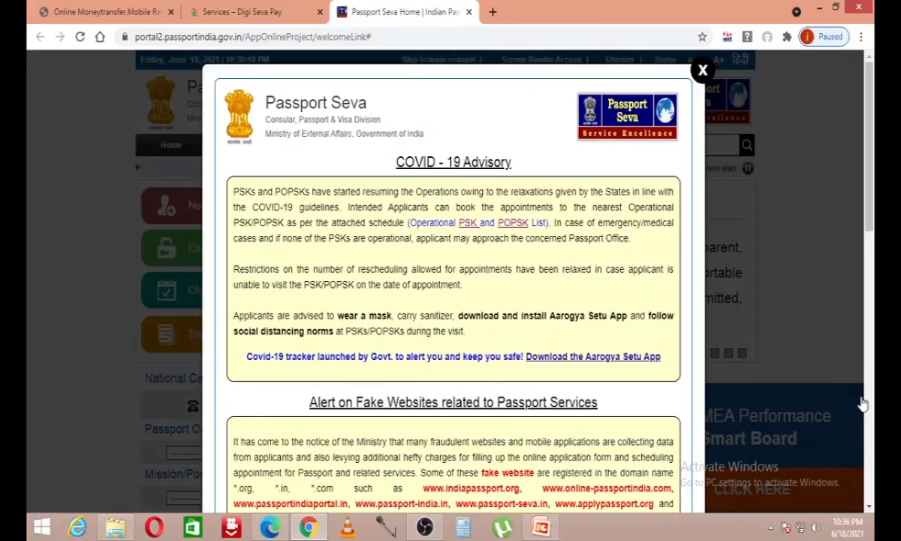
left_click(862, 404)
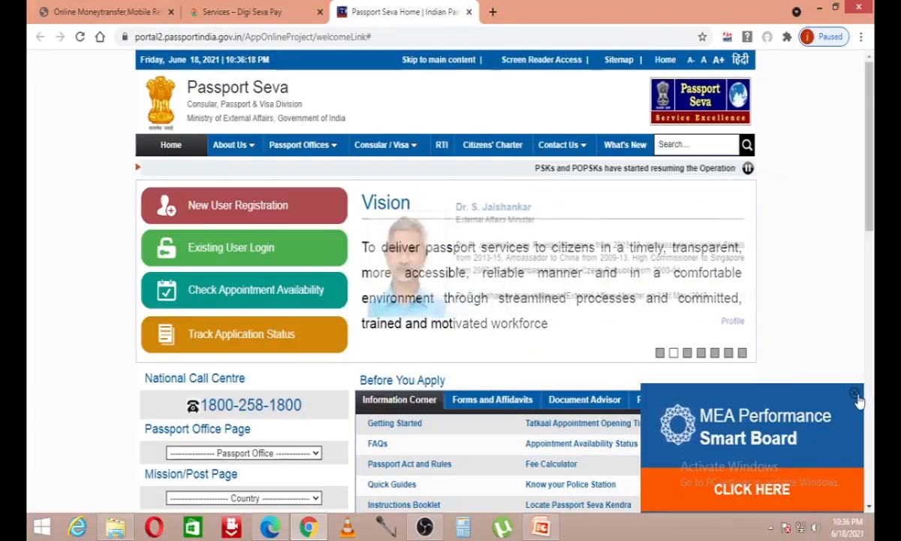
scroll(643, 214, "down", 6)
Step: Open a second Passport Seva tab from the Digi Seva Pay services page
left_click(240, 11)
right_click(340, 310)
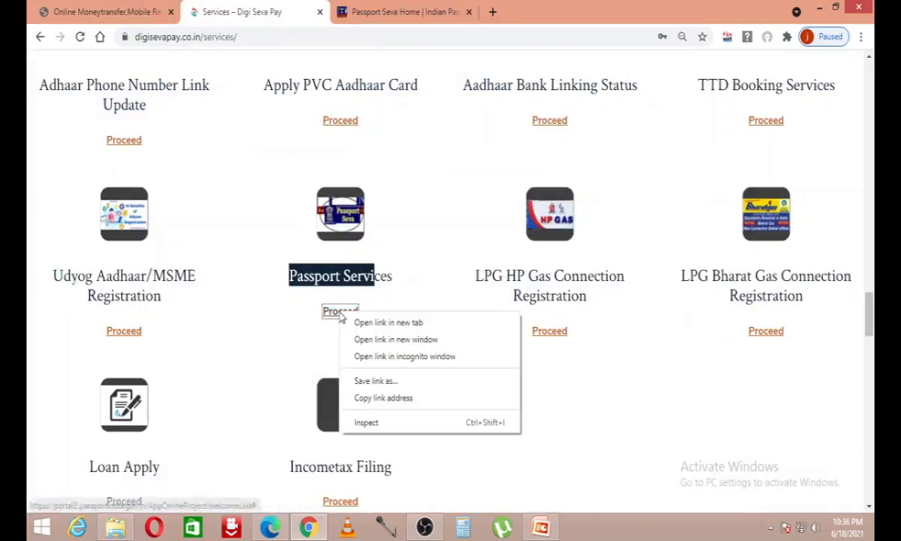
left_click(359, 324)
left_click(552, 11)
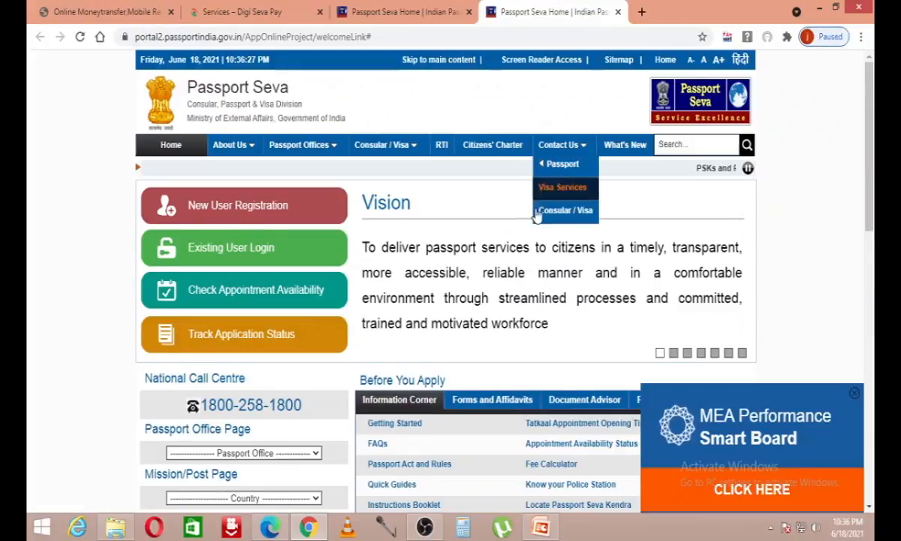
scroll(572, 309, "up", 7)
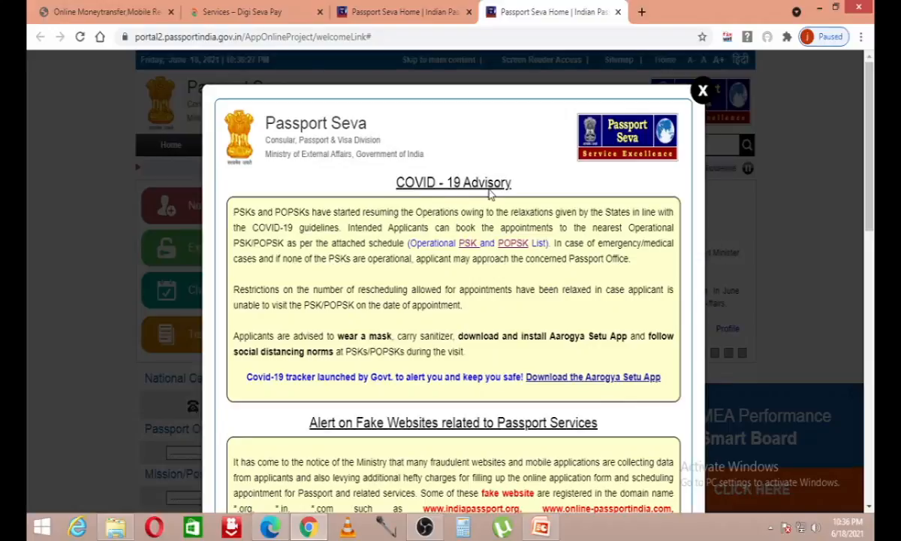
Step: Scroll through the COVID-19 advisory and fake-websites alert, then close the pop-up
scroll(480, 195, "down", 2)
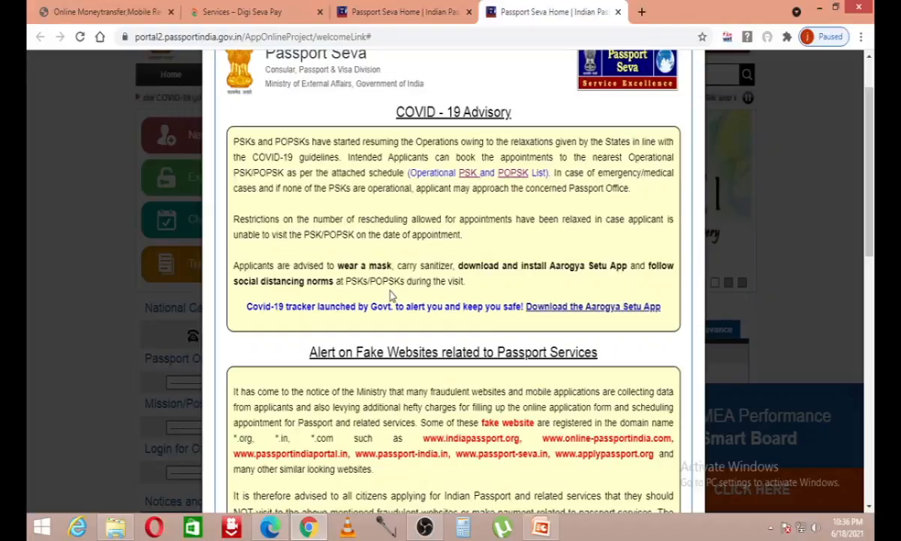
scroll(390, 295, "down", 1)
scroll(389, 295, "down", 3)
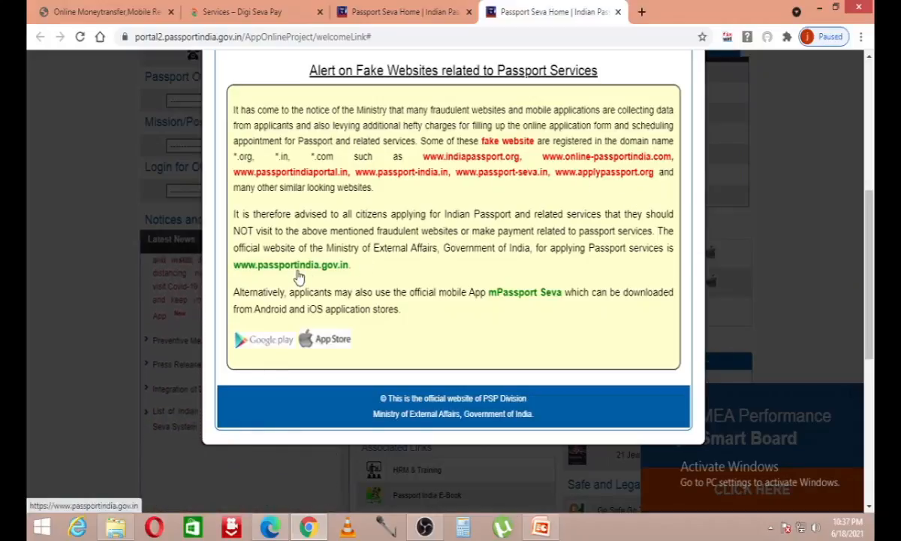
scroll(494, 306, "down", 3)
scroll(495, 306, "up", 5)
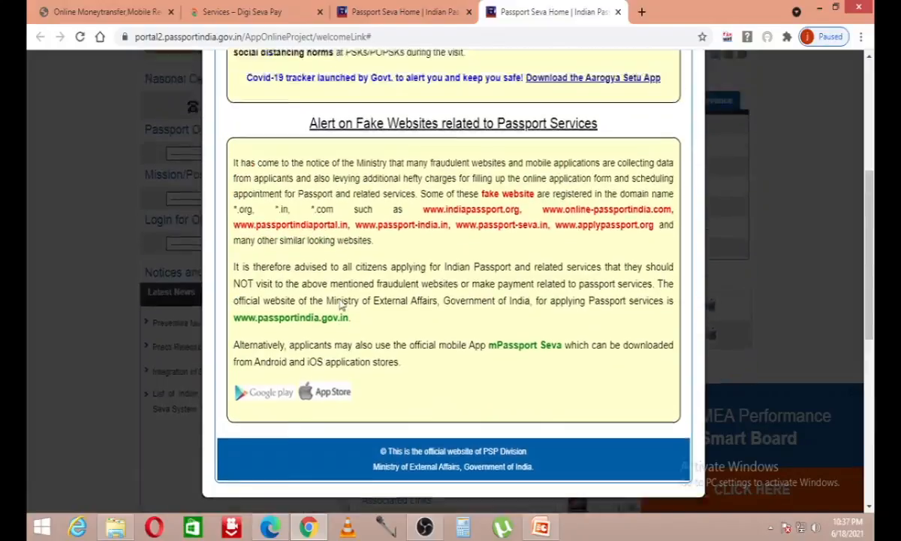
left_click(700, 89)
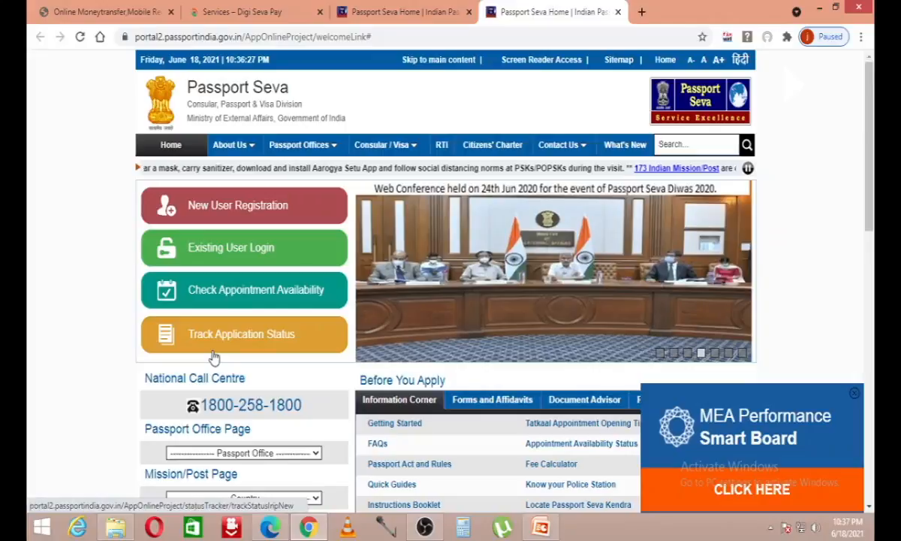
Step: Browse the Passport Seva home page, then start New User Registration
scroll(300, 361, "down", 3)
scroll(424, 365, "up", 2)
scroll(424, 365, "down", 1)
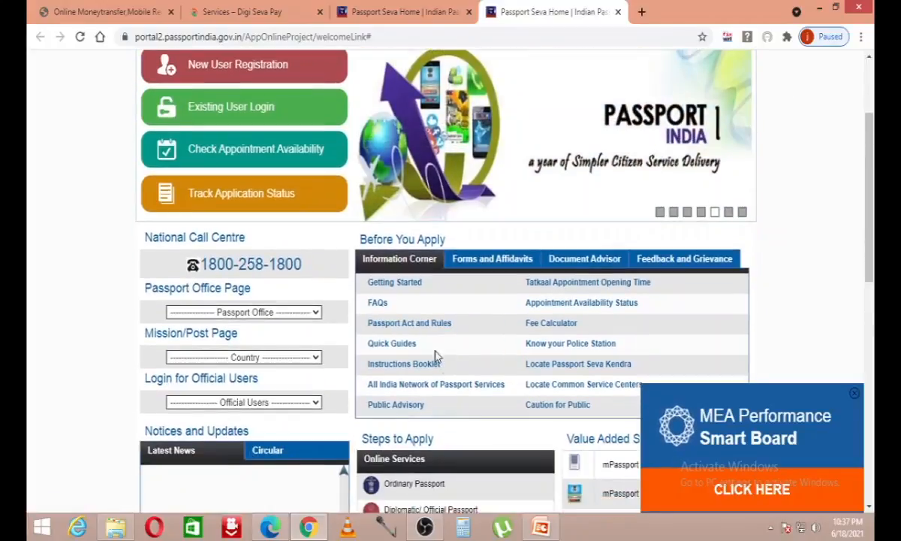
scroll(248, 248, "up", 3)
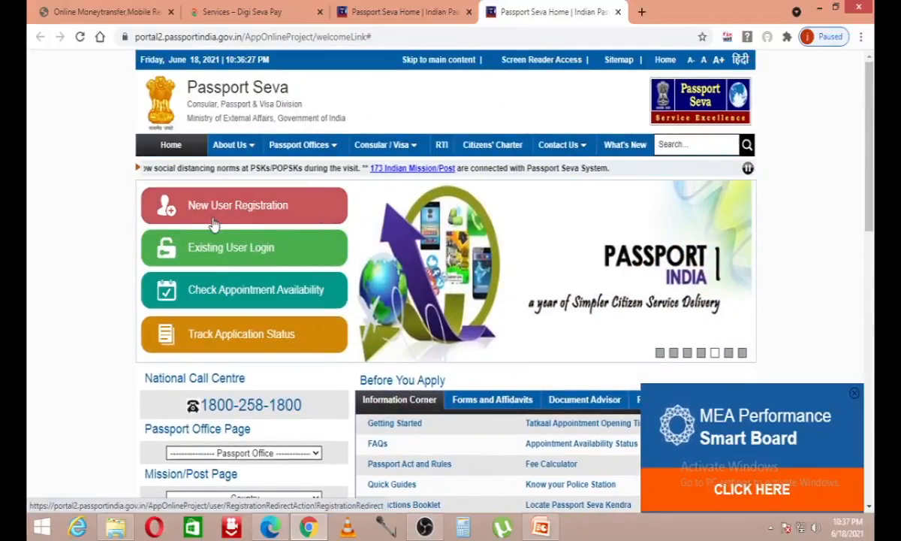
scroll(235, 218, "down", 2)
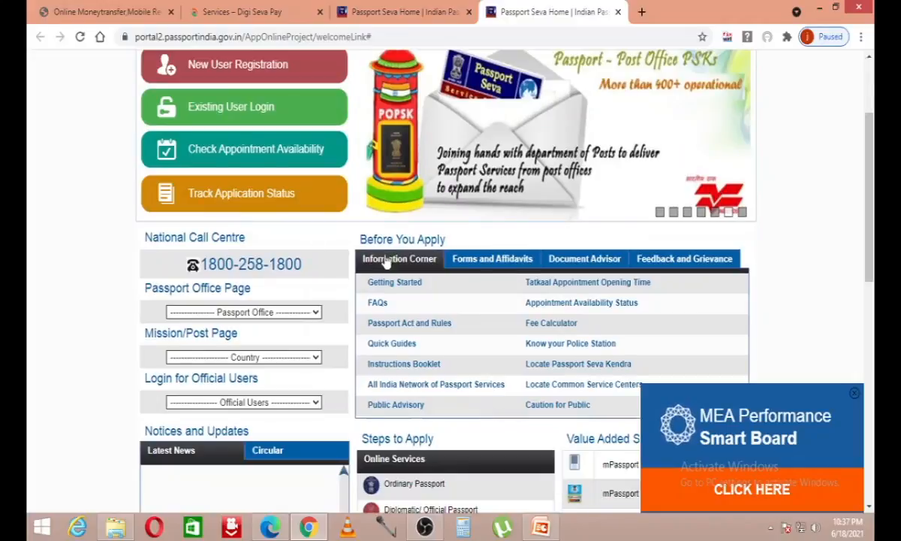
scroll(234, 218, "up", 1)
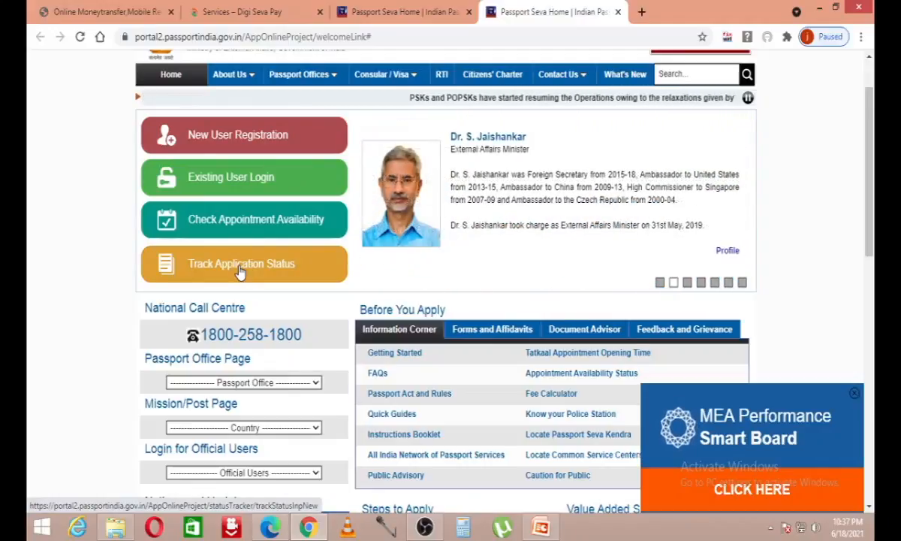
scroll(375, 346, "down", 5)
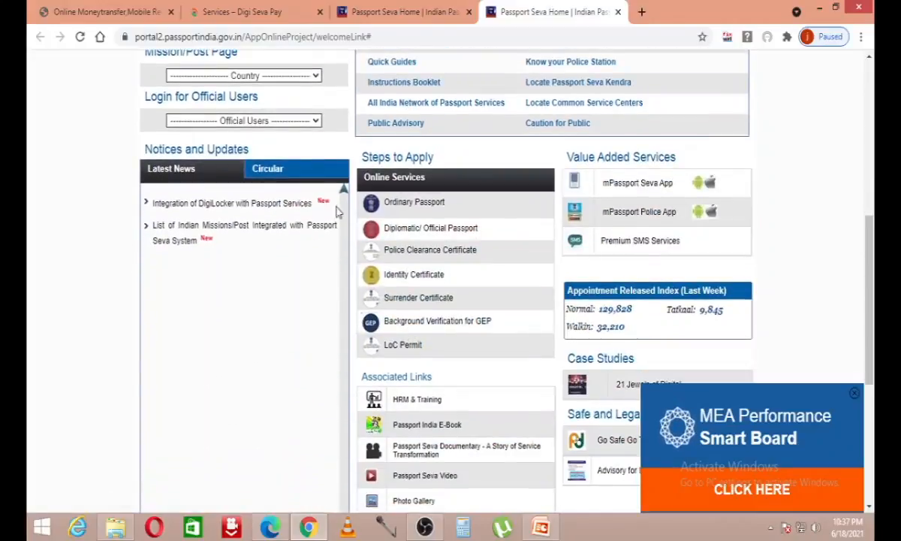
scroll(346, 336, "down", 3)
scroll(346, 335, "up", 8)
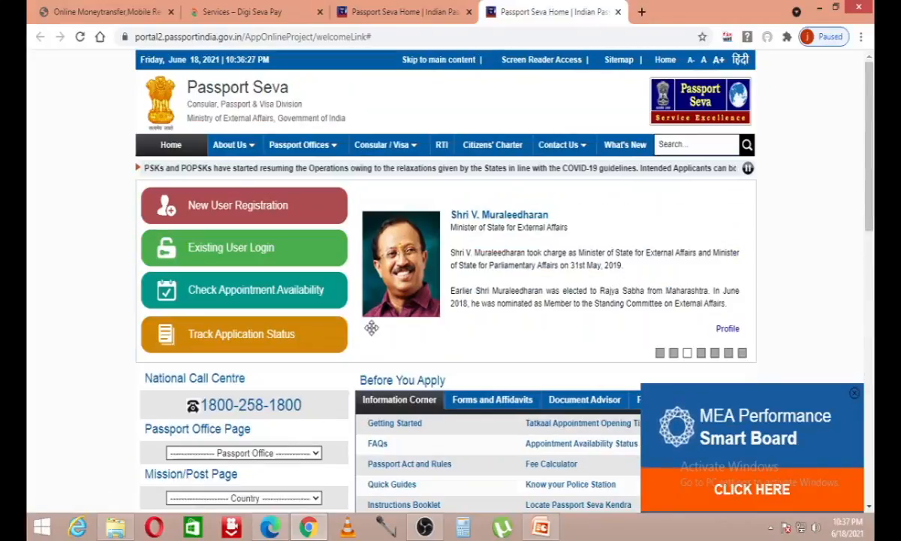
left_click(255, 206)
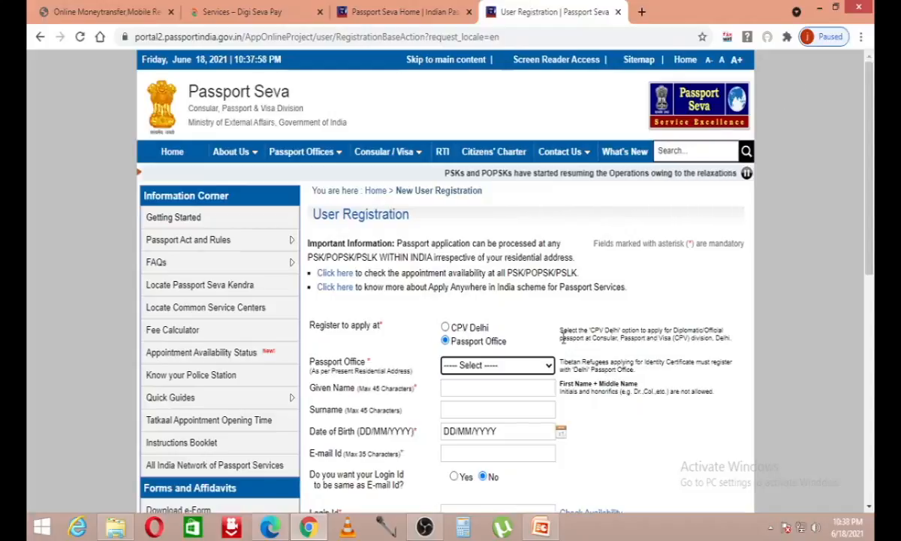
left_click_drag(567, 329, 661, 330)
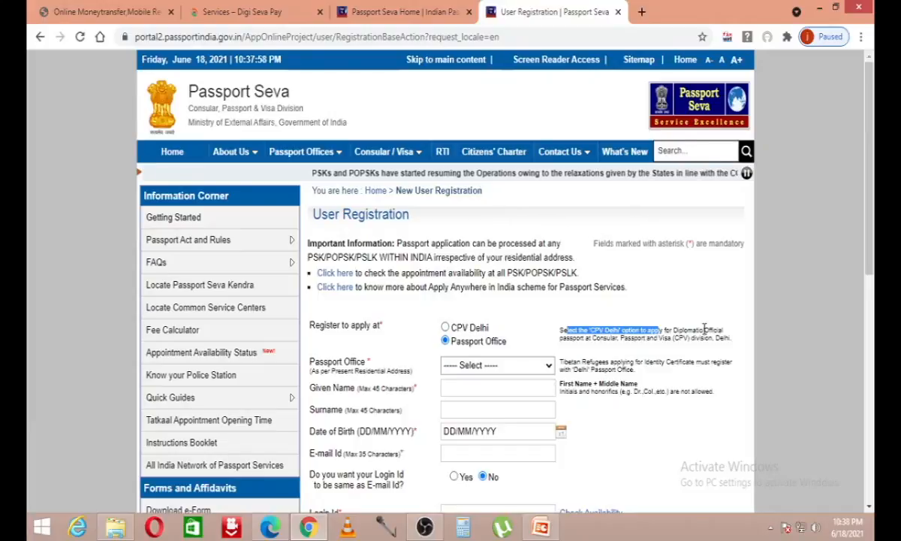
left_click(670, 344)
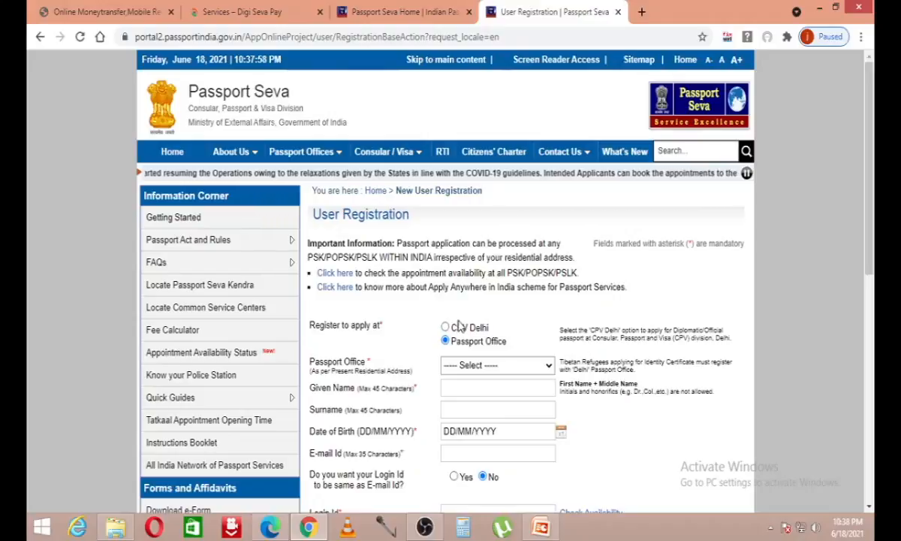
scroll(497, 268, "down", 1)
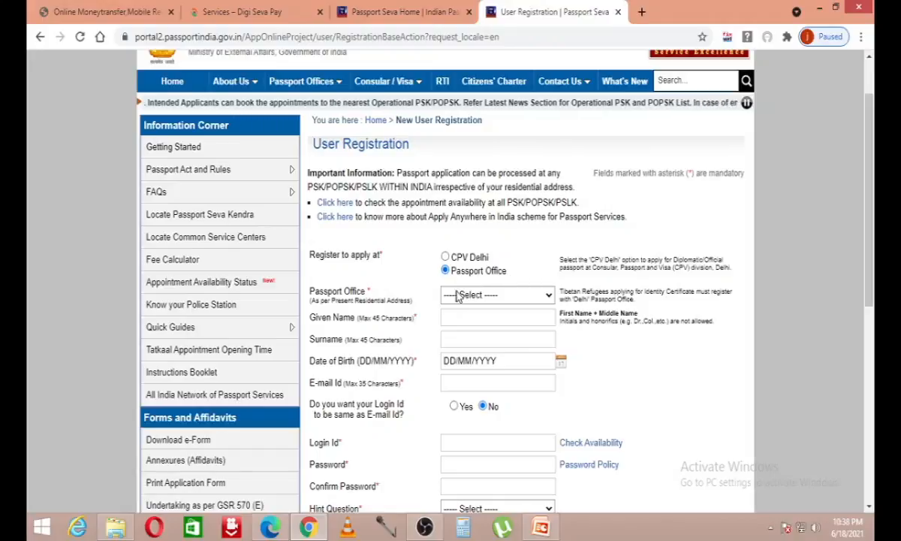
Step: Select Visakhapatnam as the Passport Office on the registration form
left_click(480, 295)
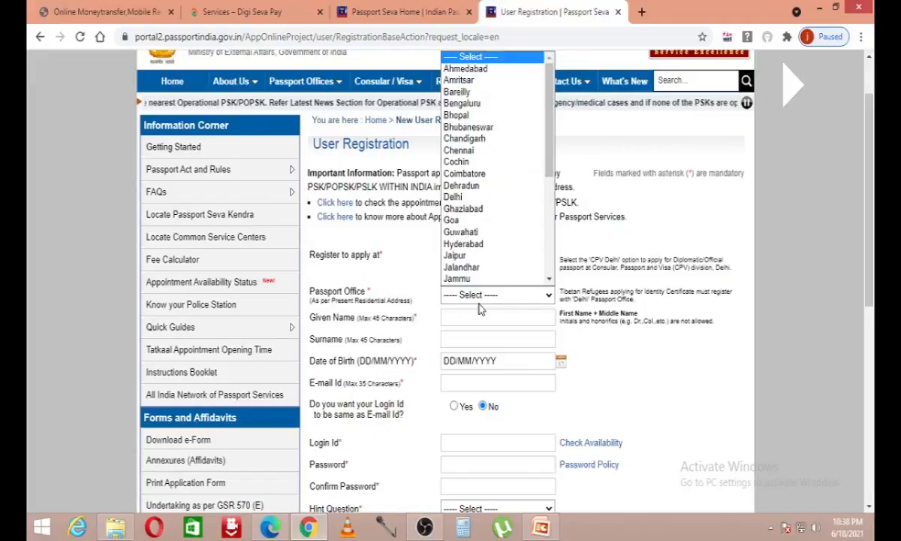
scroll(492, 225, "down", 5)
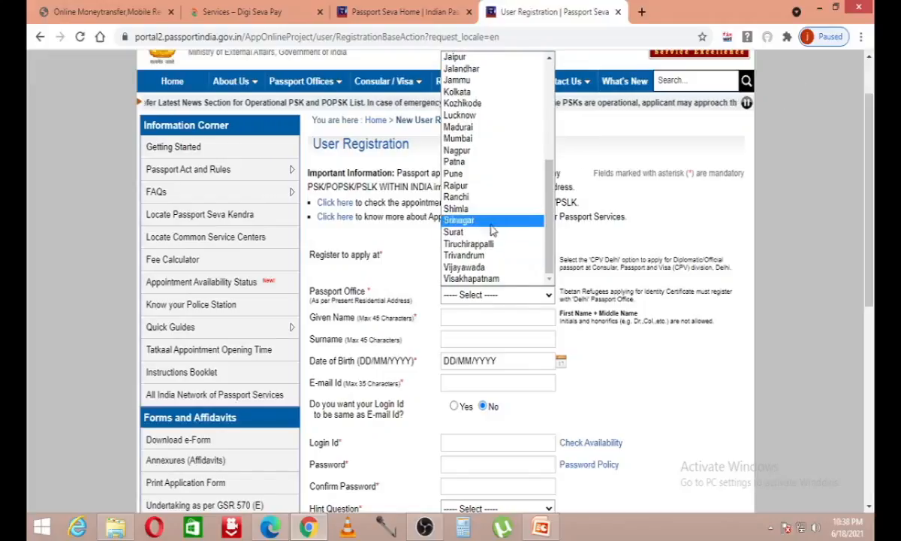
scroll(511, 120, "up", 4)
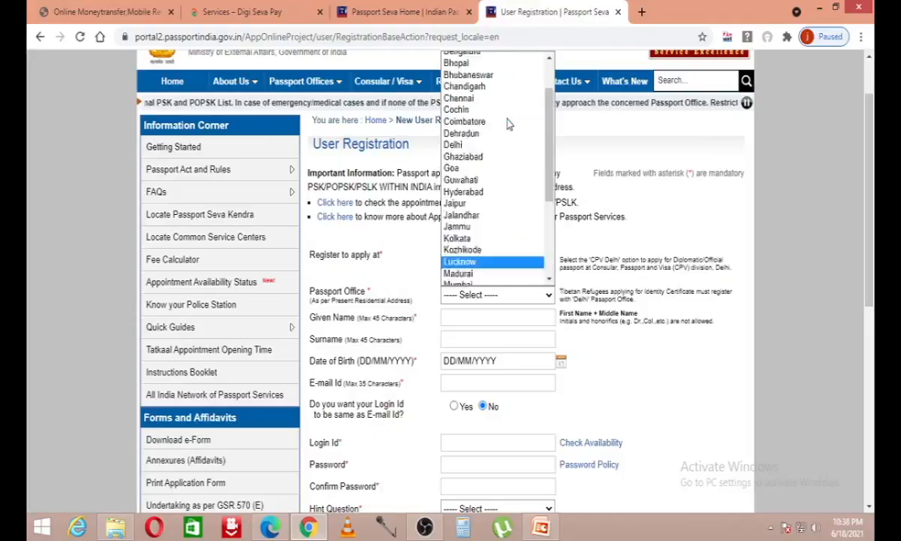
scroll(508, 124, "down", 4)
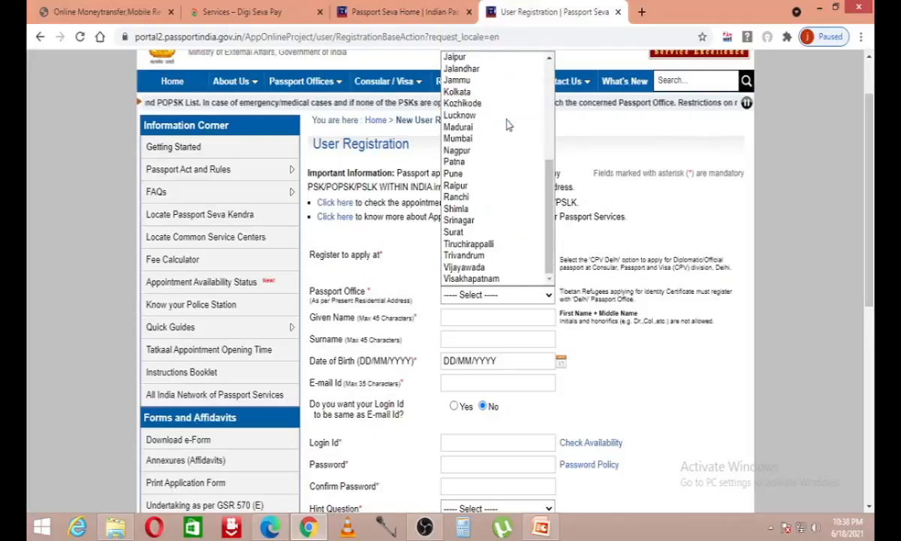
left_click(509, 280)
Step: Enter the applicant's given name and surname, removing the surname from the given name field
left_click(477, 317)
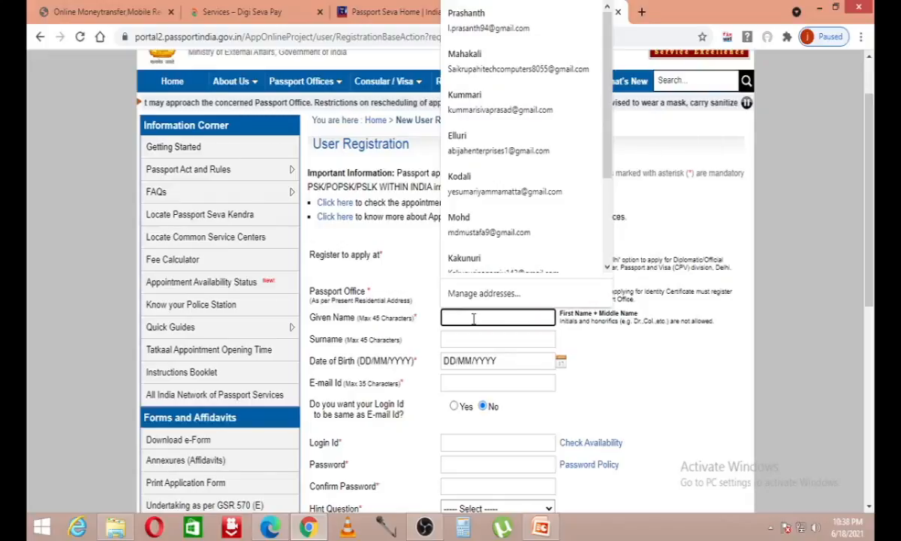
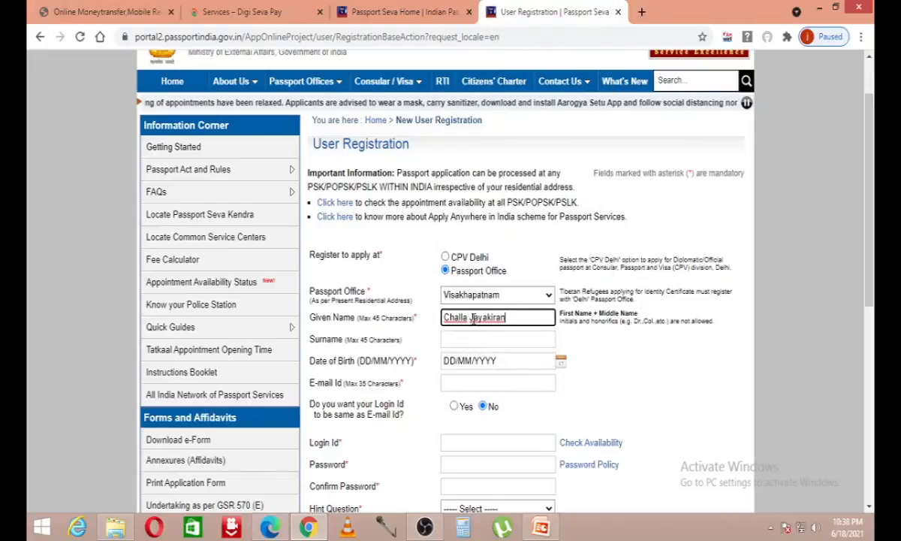
double_click(455, 318)
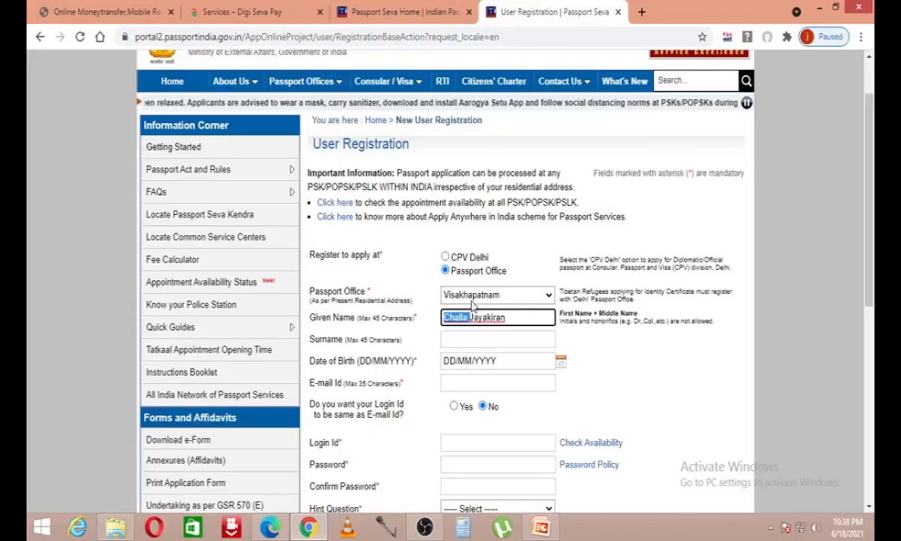
key("BackSpace")
left_click(473, 338)
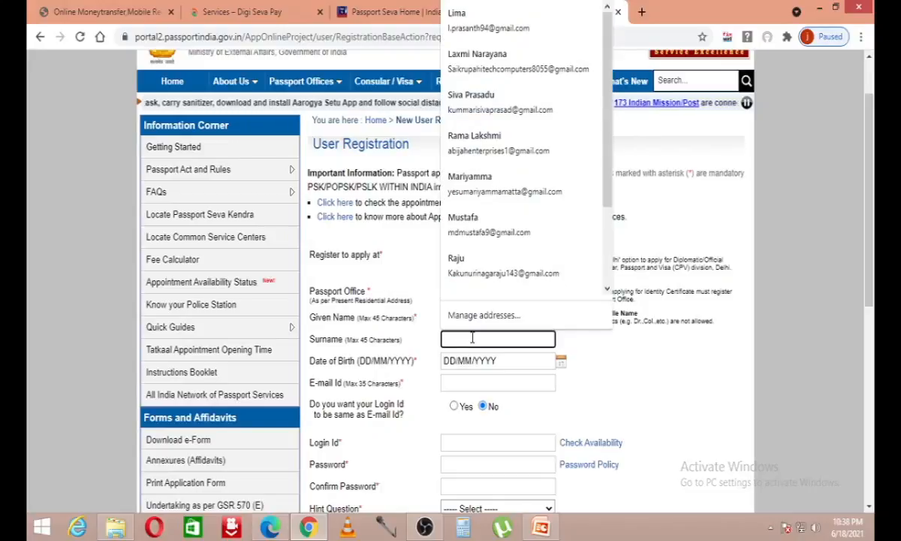
type("Challa")
left_click(463, 362)
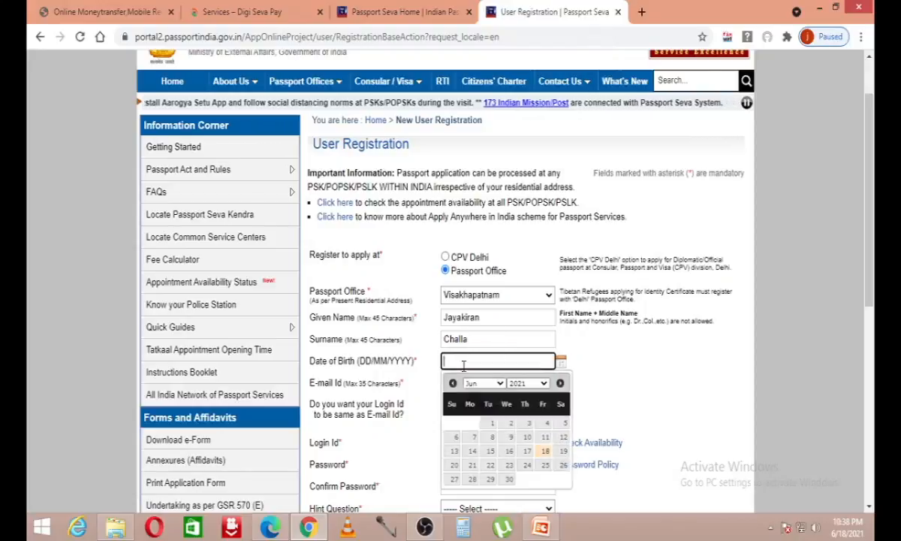
left_click(528, 383)
scroll(517, 300, "up", 10)
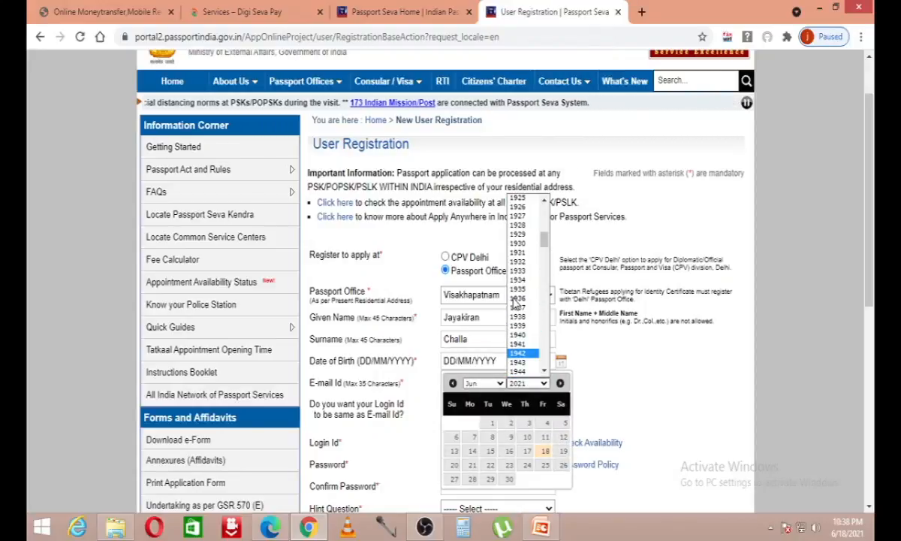
scroll(517, 302, "down", 15)
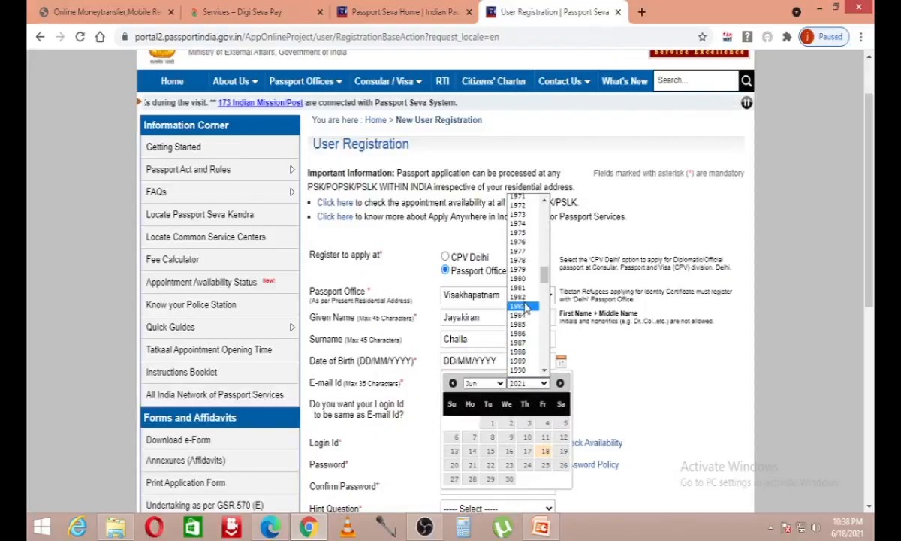
scroll(526, 307, "down", 5)
left_click(520, 270)
left_click(484, 382)
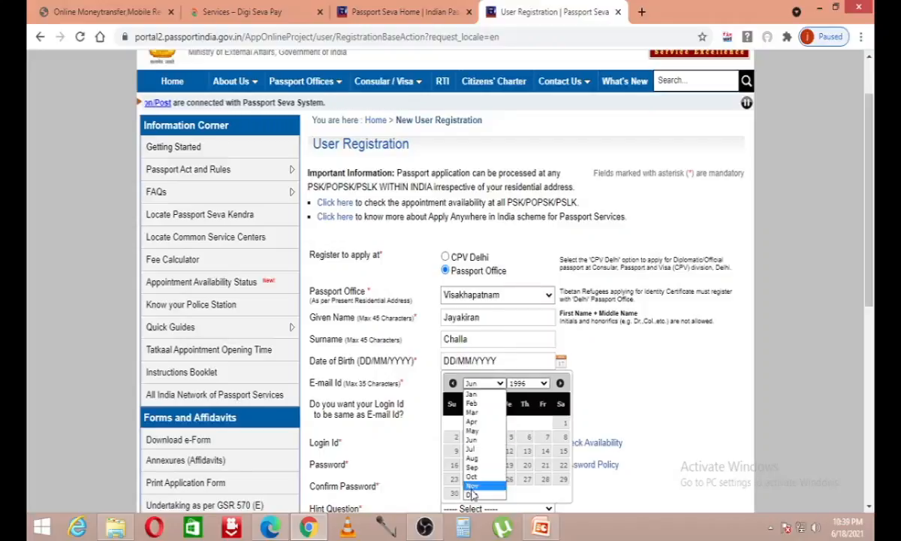
left_click(471, 493)
left_click(542, 437)
scroll(488, 289, "down", 2)
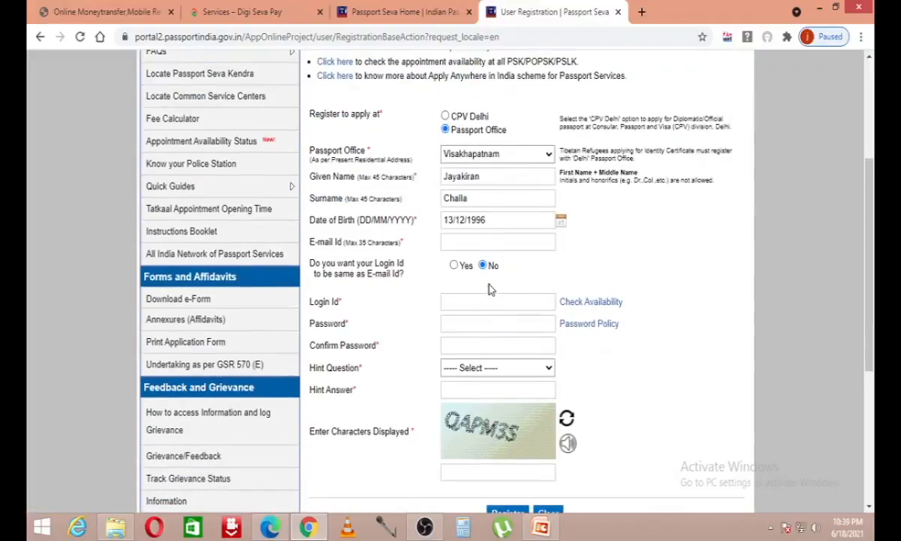
Step: Enter the applicant's e-mail address, accepting the autofill suggestion
left_click(494, 240)
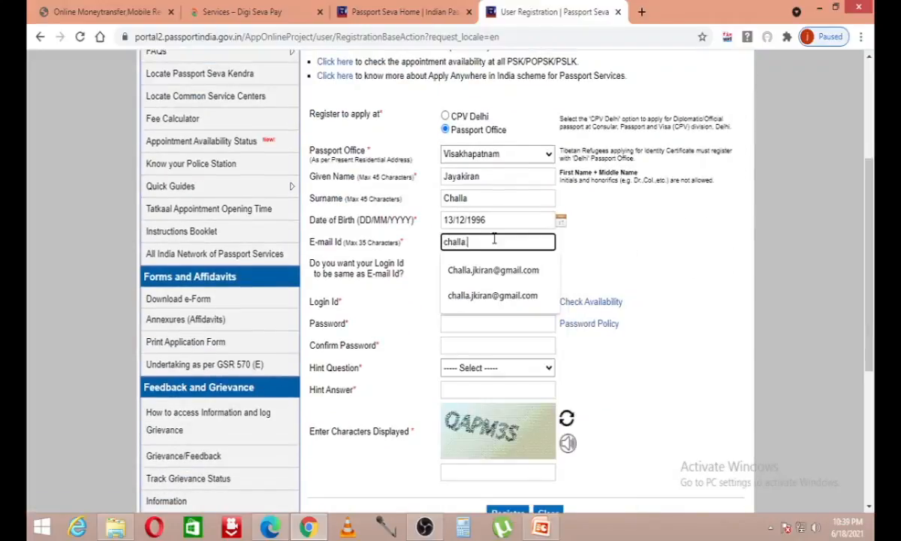
left_click(562, 252)
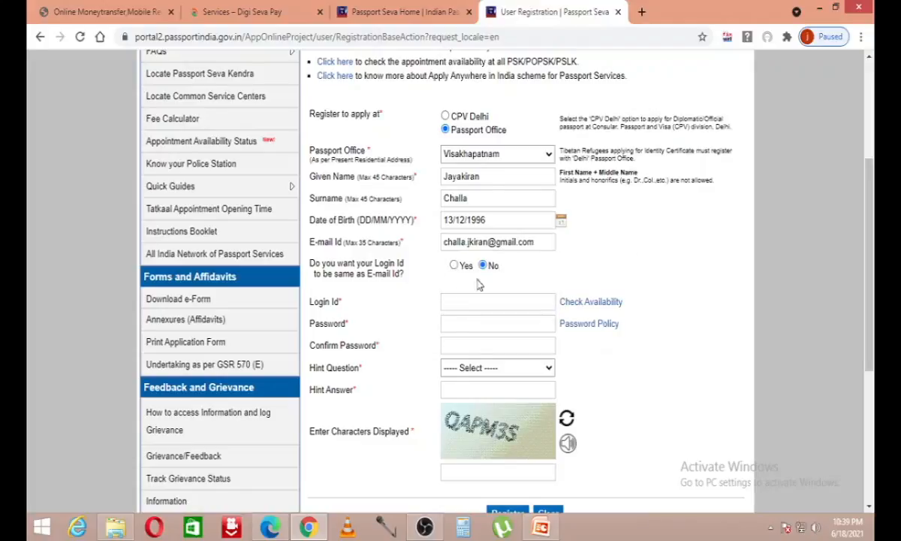
left_click_drag(314, 263, 388, 263)
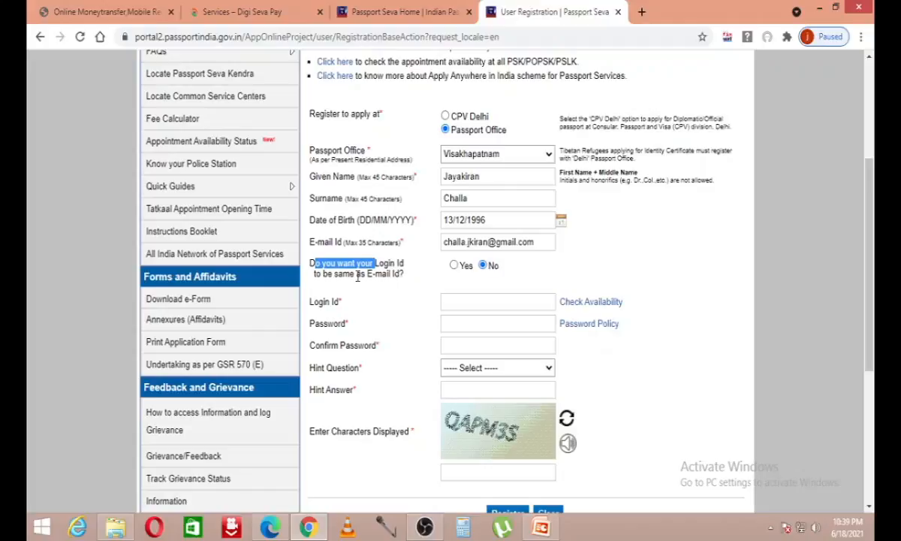
Step: Set the login ID to be the same as the e-mail address
left_click(422, 286)
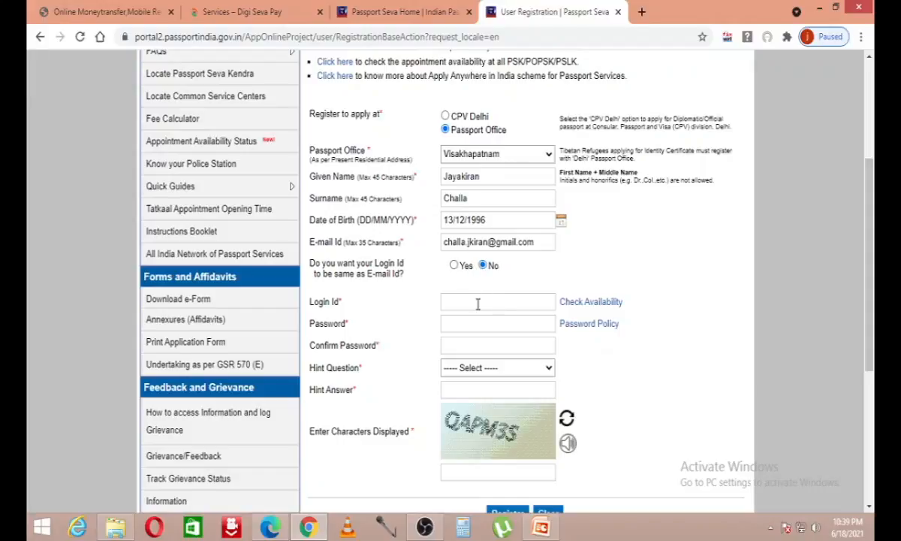
left_click(454, 265)
left_click_drag(519, 301, 479, 298)
scroll(523, 293, "down", 1)
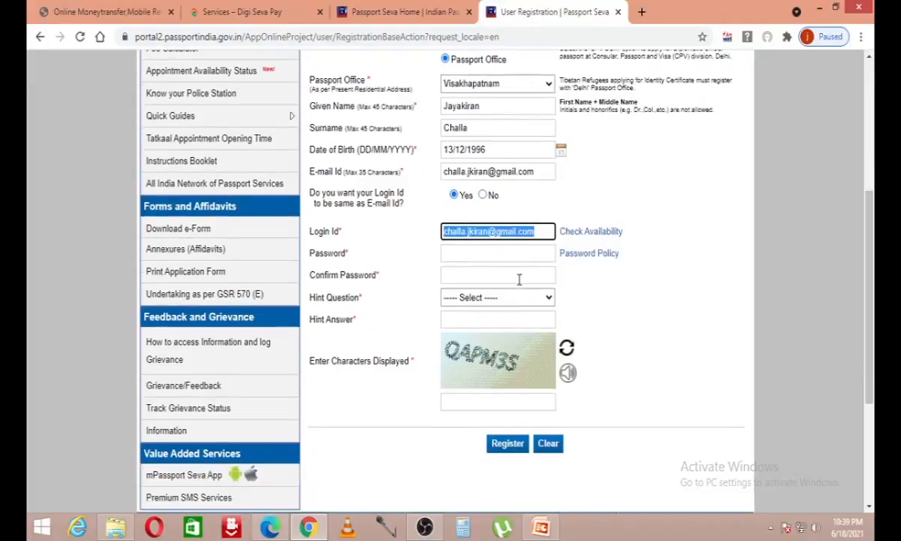
Step: Enter the account password and its confirmation
left_click(526, 254)
type("•••••••••")
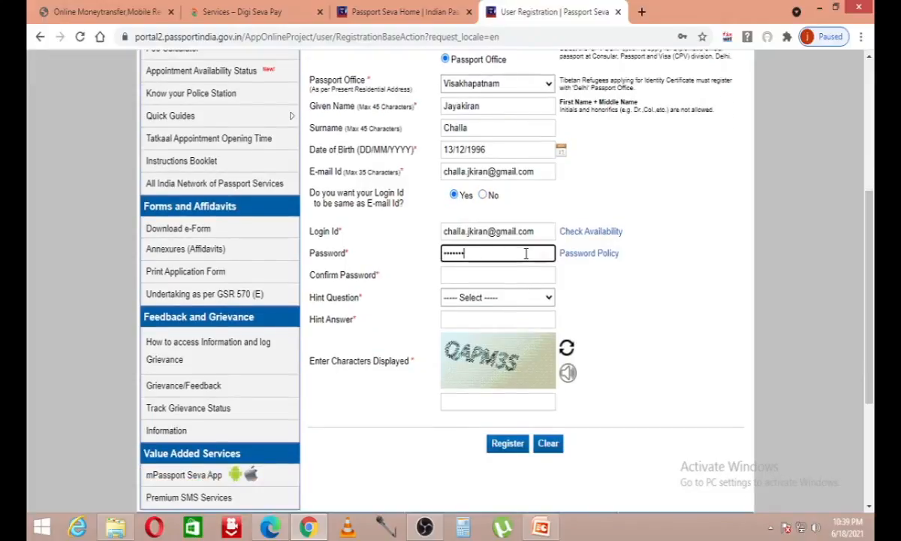
key("Tab")
type("••")
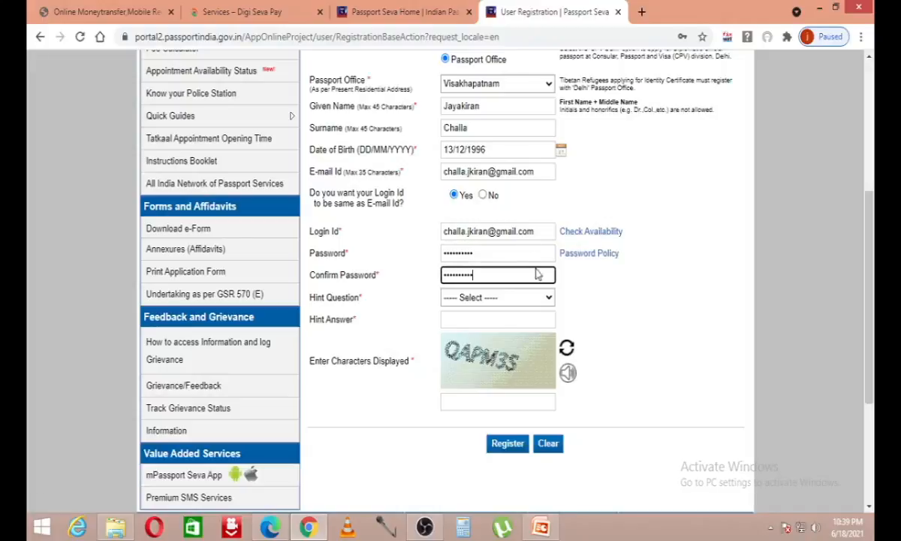
left_click(520, 299)
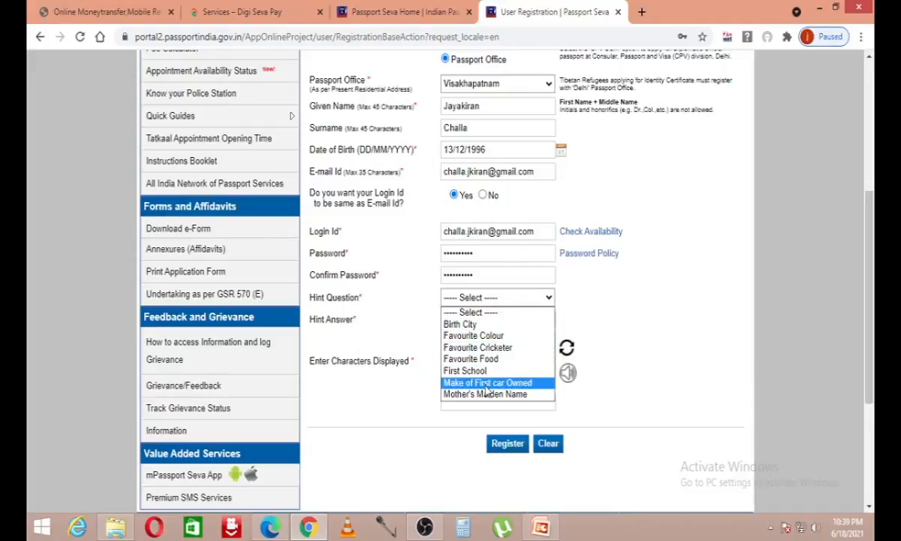
Step: Choose Birth City as the hint question and enter the hint answer
left_click(502, 324)
left_click(514, 321)
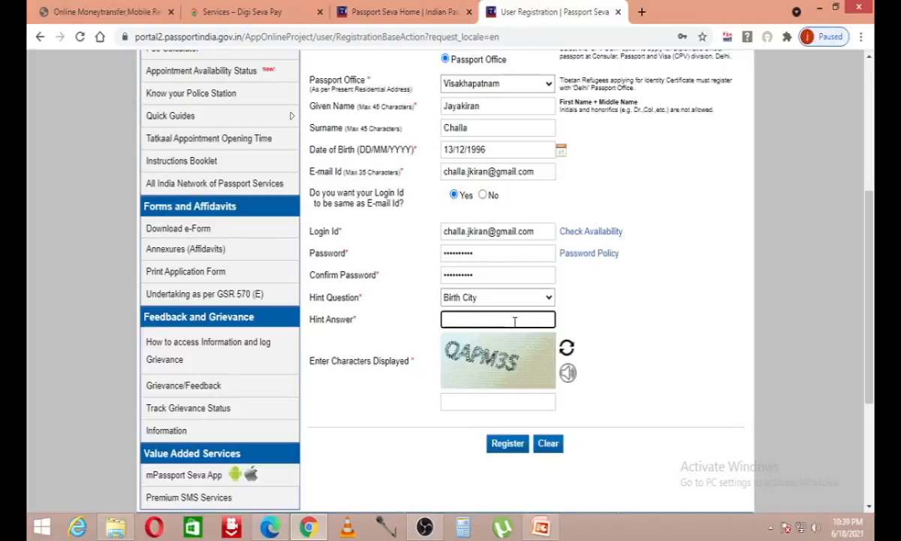
type("••••••••••••")
Step: Enter the captcha characters and submit the registration form
left_click(469, 410)
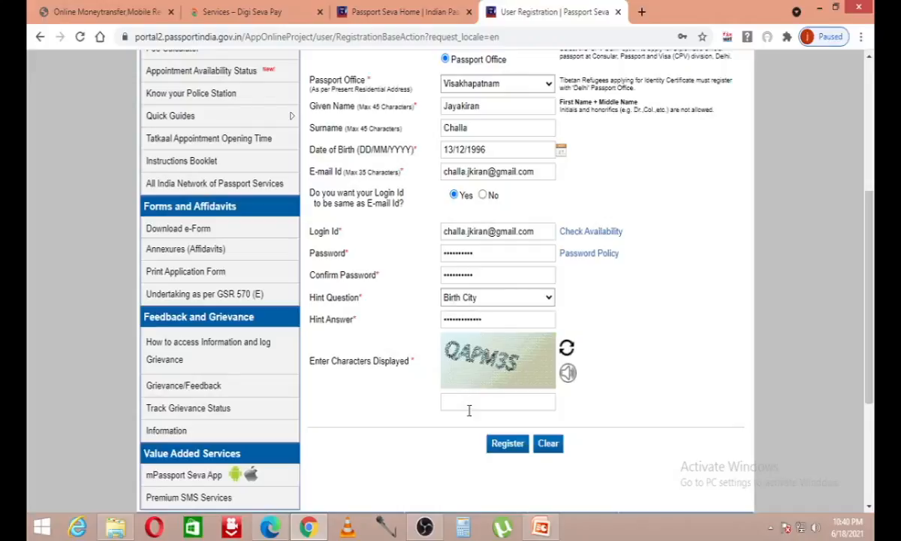
type("QA")
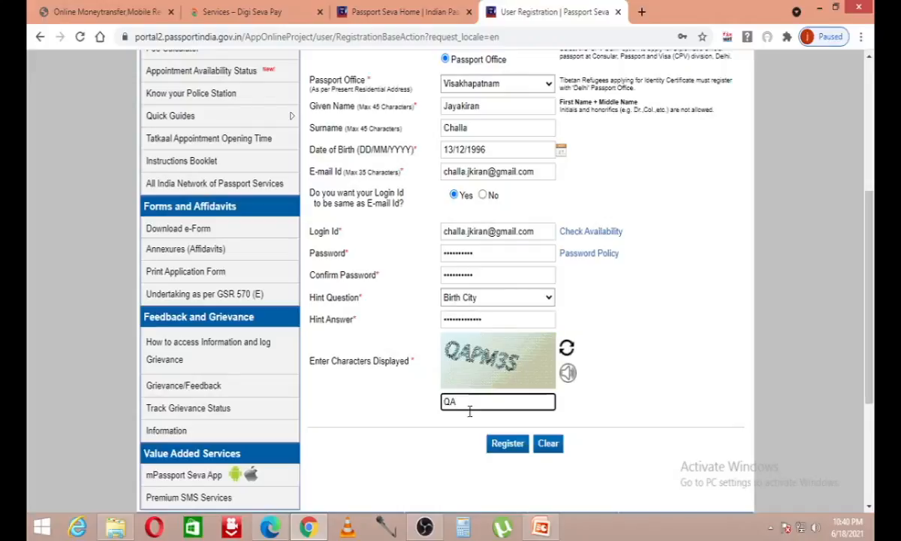
type("PM3S")
scroll(471, 402, "up", 1)
scroll(495, 300, "down", 4)
left_click(507, 233)
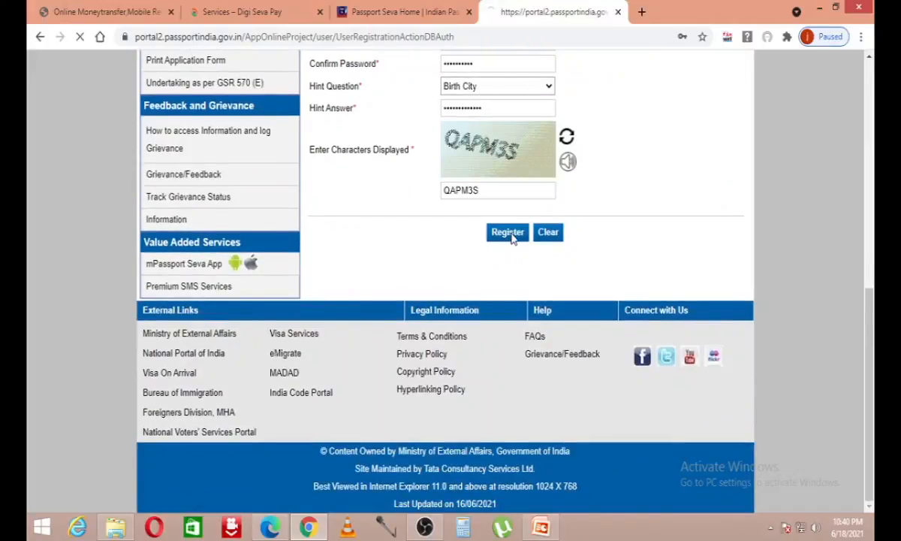
scroll(512, 239, "down", 4)
Step: Re-enter the password, its confirmation and the cleared hint answer
left_click(509, 254)
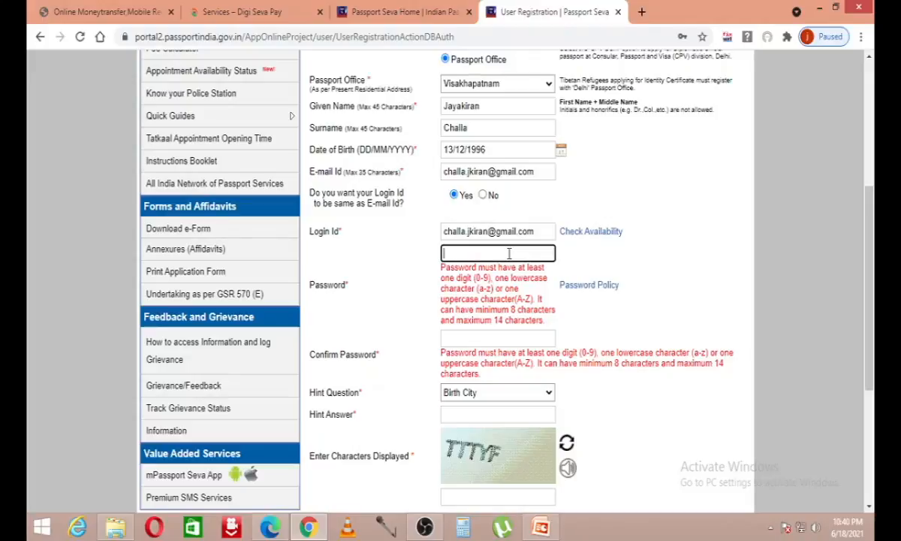
type("••")
key("Tab")
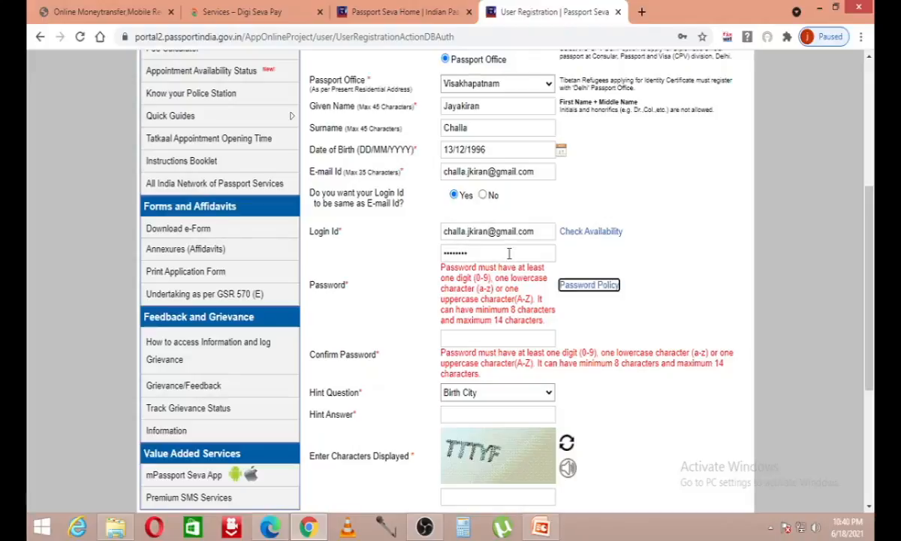
key("Tab")
type("•")
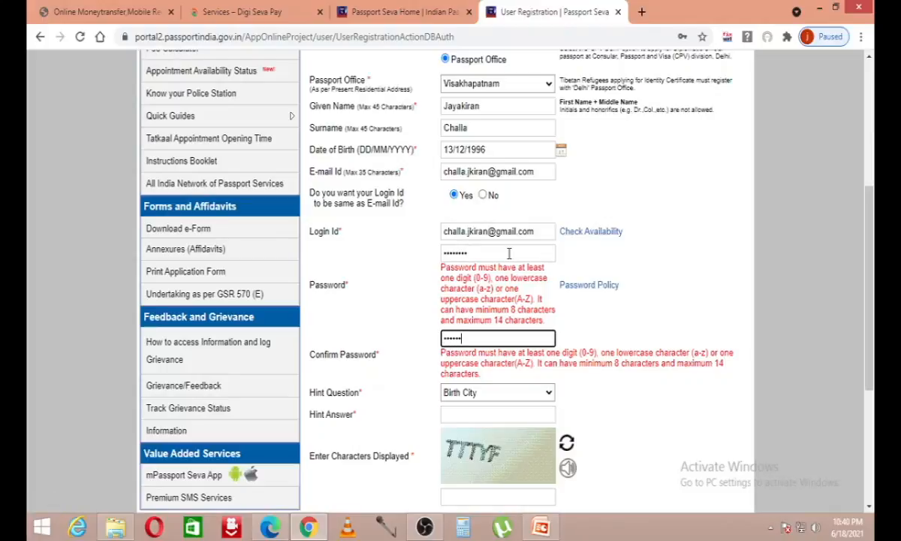
type("•••••••")
scroll(509, 253, "down", 3)
left_click(512, 201)
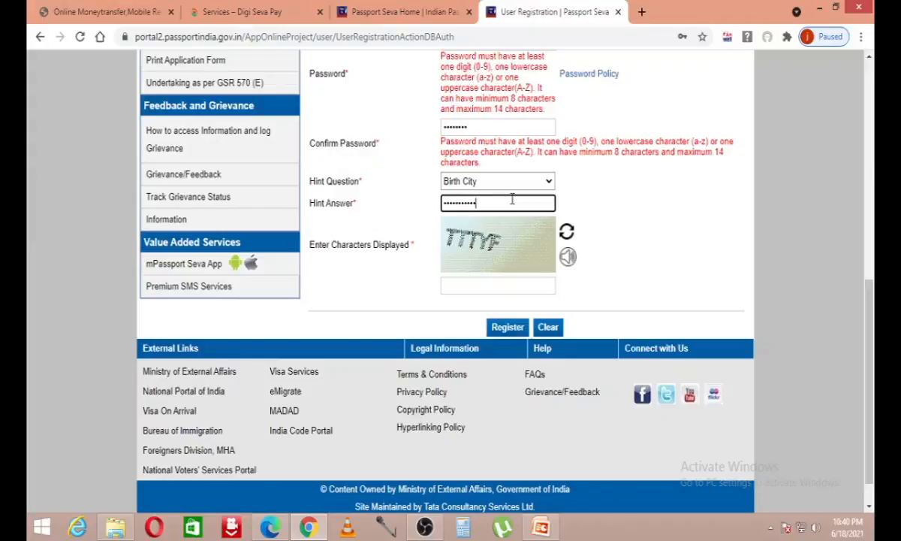
Step: Type the new captcha characters and resubmit the registration
scroll(512, 199, "up", 4)
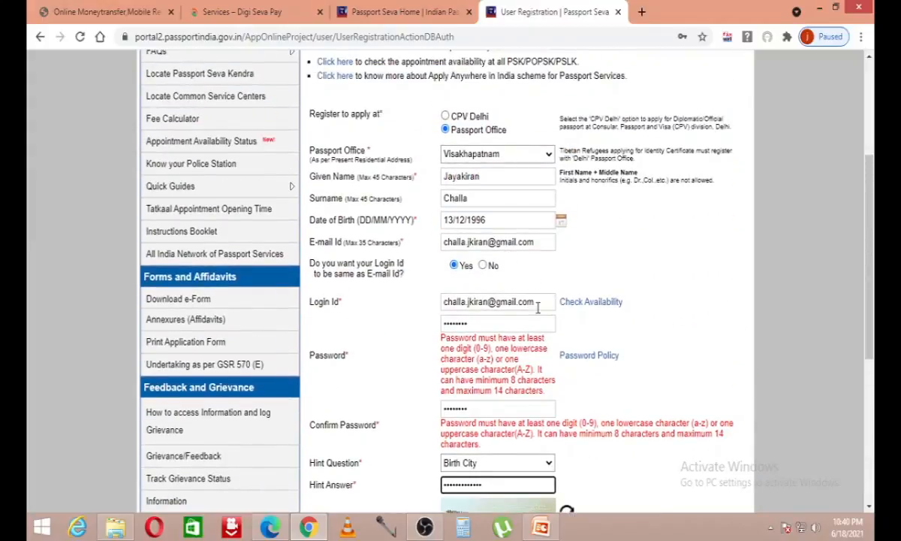
scroll(505, 406, "down", 3)
left_click(504, 357)
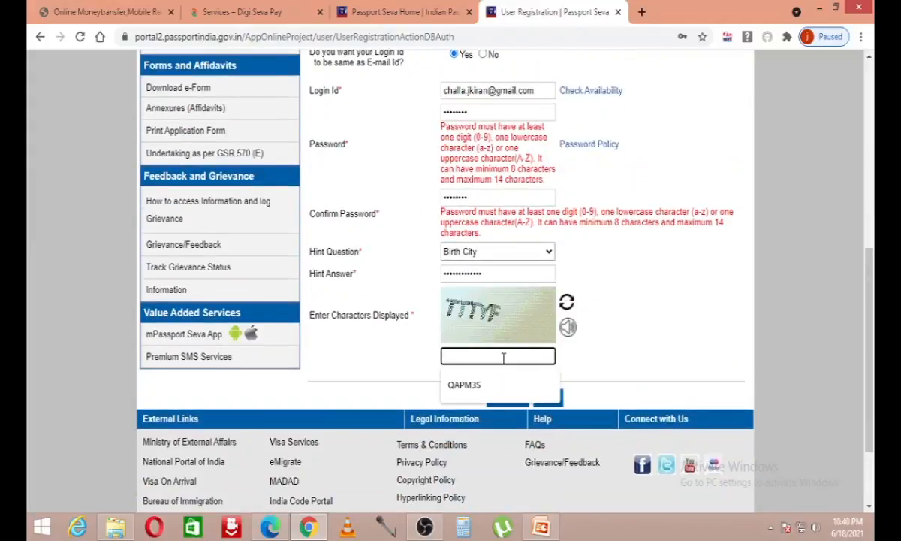
type("TTTYF")
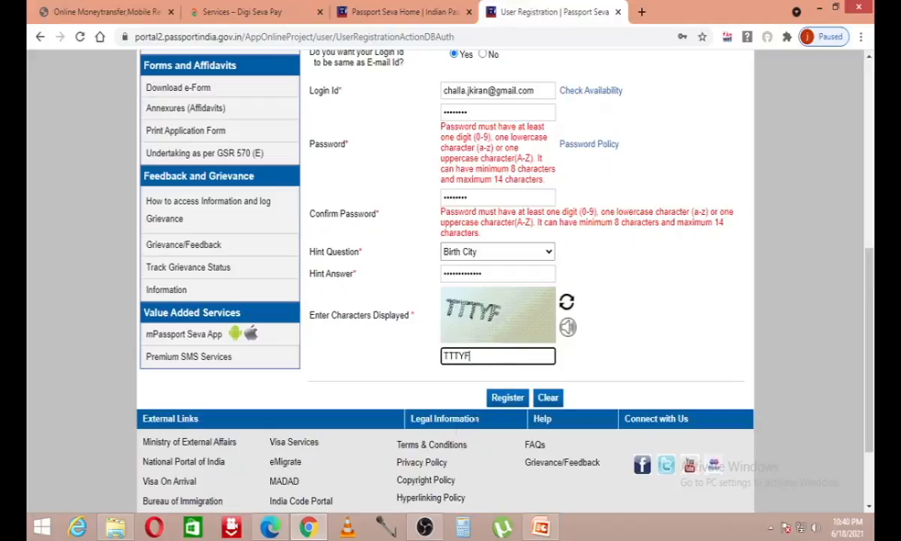
left_click(508, 397)
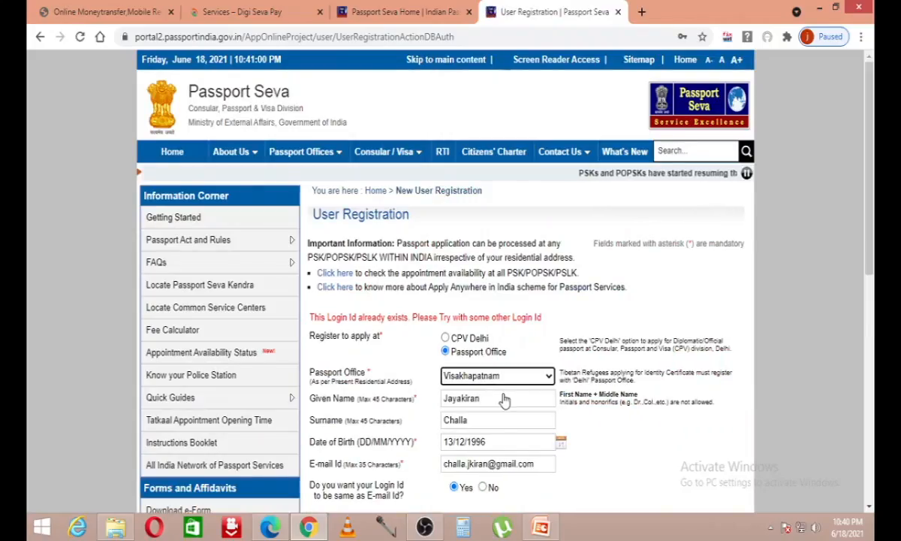
Step: Choose a login id different from the e-mail and replace it with the applicant's mobile number
scroll(504, 399, "down", 5)
scroll(475, 380, "up", 2)
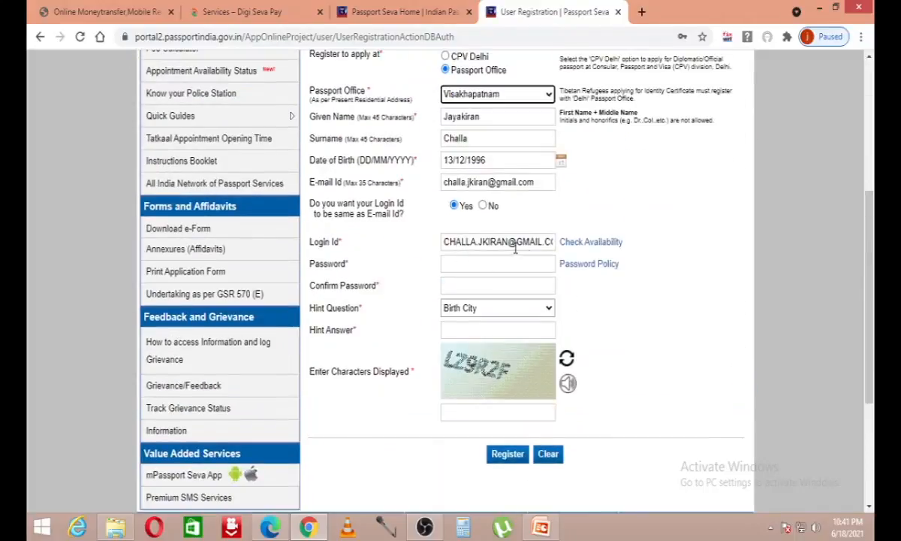
left_click(487, 241)
left_click(482, 206)
left_click(542, 241)
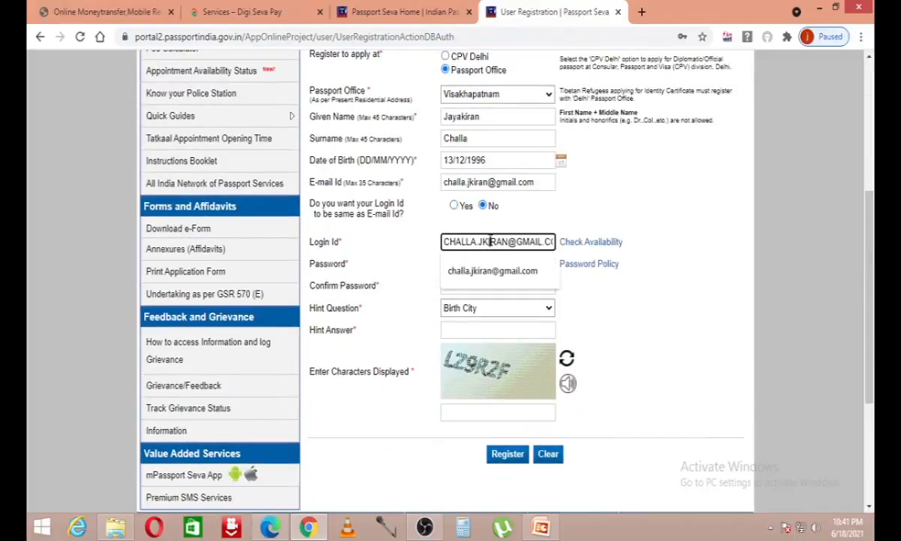
key("BackSpace")
key("BackSpace")
key("BackSpace")
key("BackSpace")
key("BackSpace")
key("BackSpace")
key("BackSpace")
key("BackSpace")
key("BackSpace")
key("BackSpace")
key("BackSpace")
key("BackSpace")
key("BackSpace")
key("BackSpace")
key("BackSpace")
key("BackSpace")
key("BackSpace")
key("BackSpace")
key("BackSpace")
key("BackSpace")
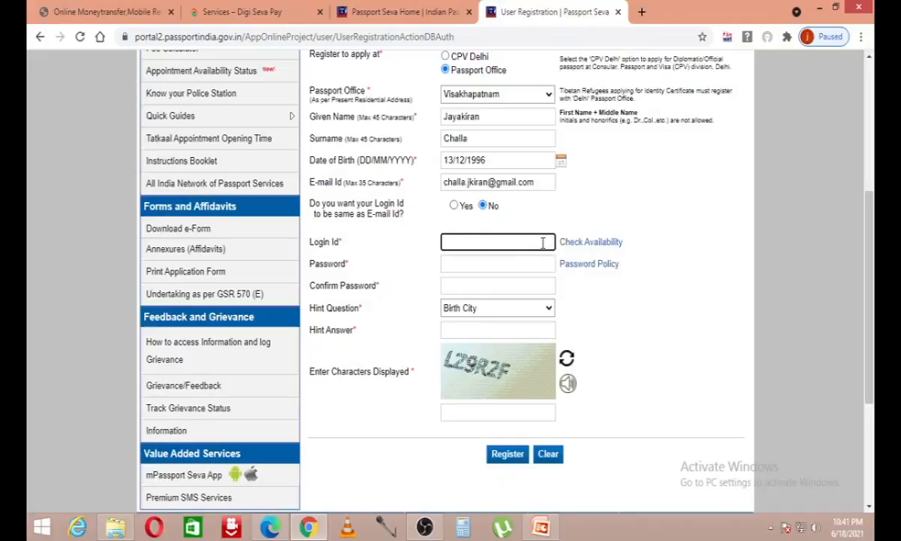
Step: Re-enter the password, confirmation, hint answer and captcha, then resubmit the registration
left_click(513, 260)
type("••")
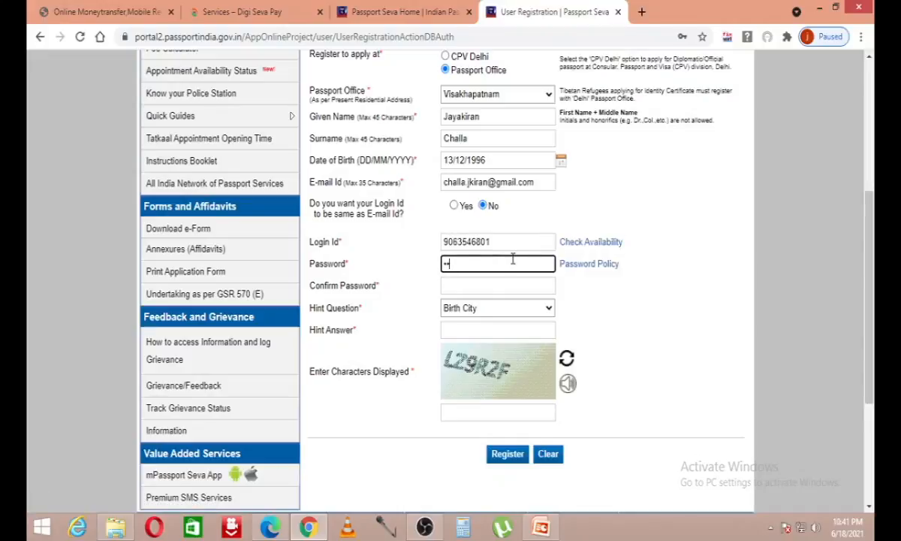
key("Tab")
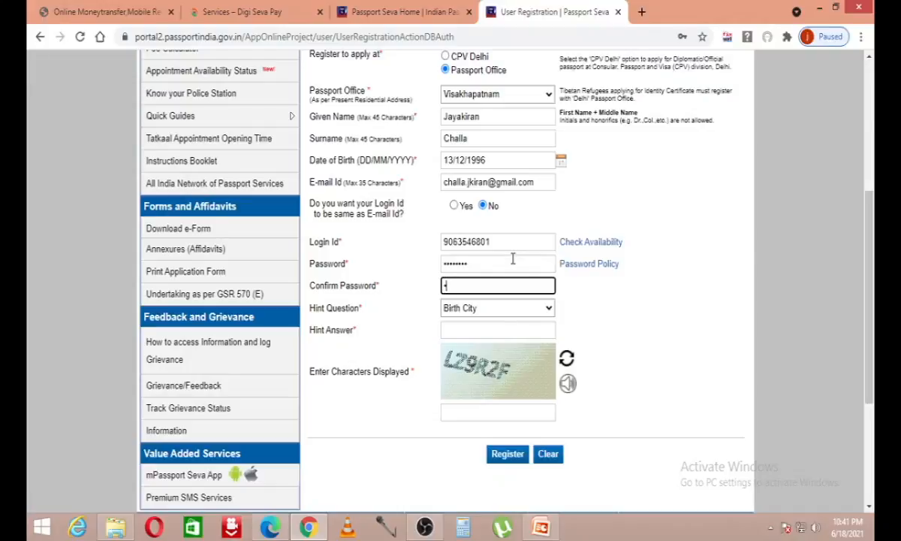
type("•••••••••")
key("Tab")
key("Tab")
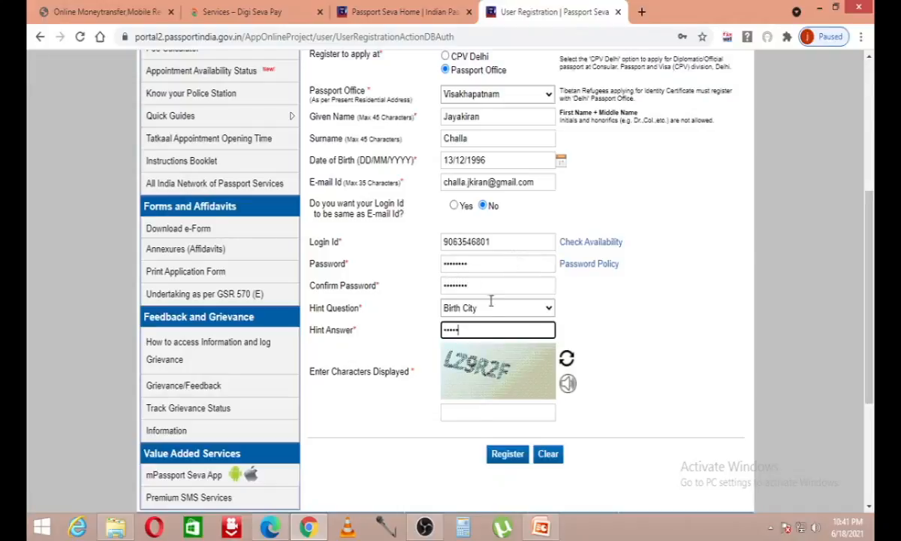
left_click(492, 412)
type("LZ9R2F")
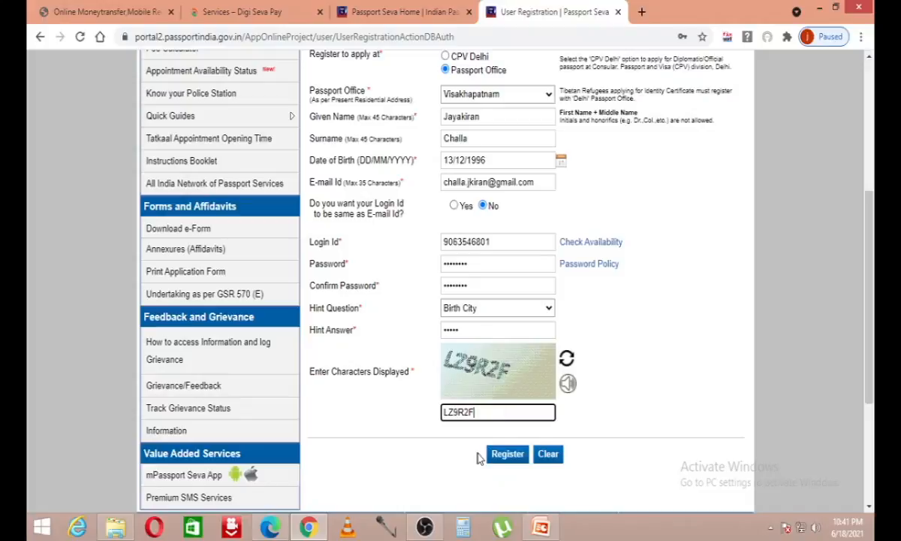
left_click(504, 454)
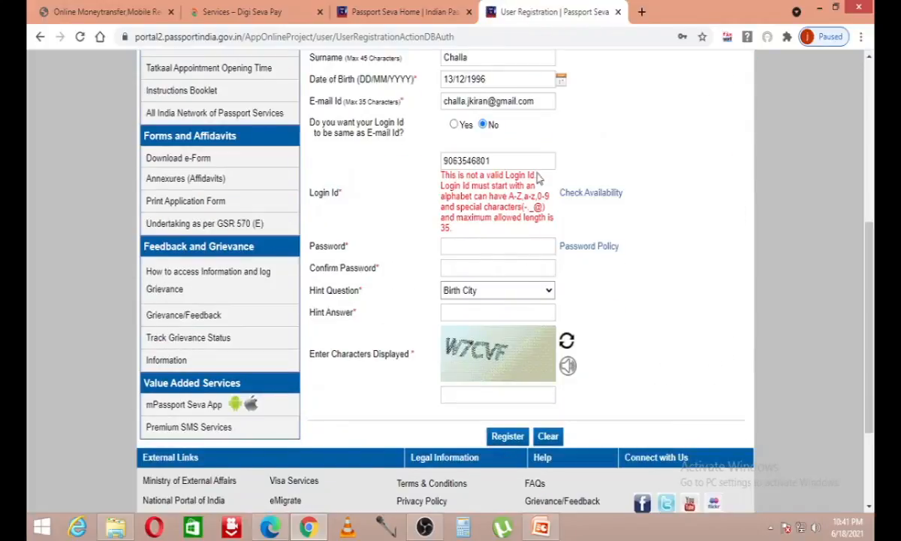
Step: Prefix the login id with 'Jk@', re-enter passwords, hint answer and new captcha, and register
left_click(538, 159)
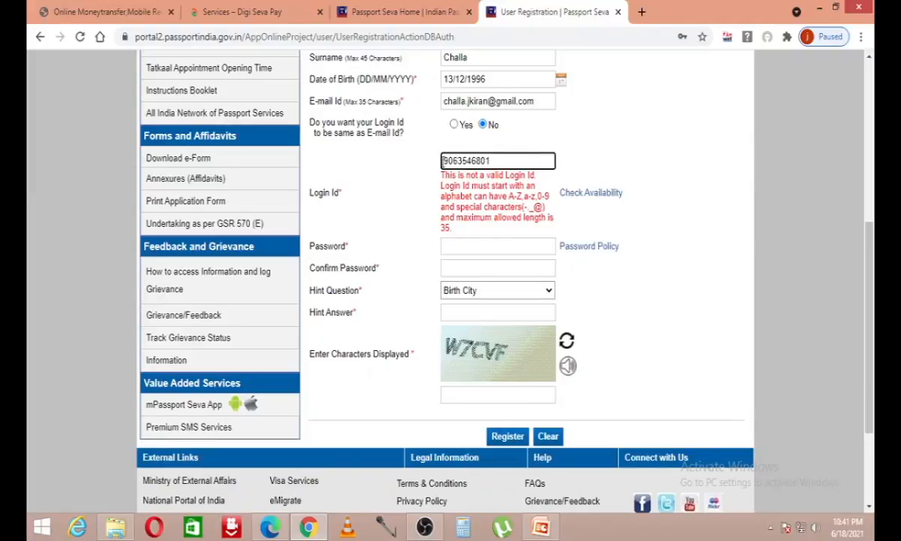
type("Jk@")
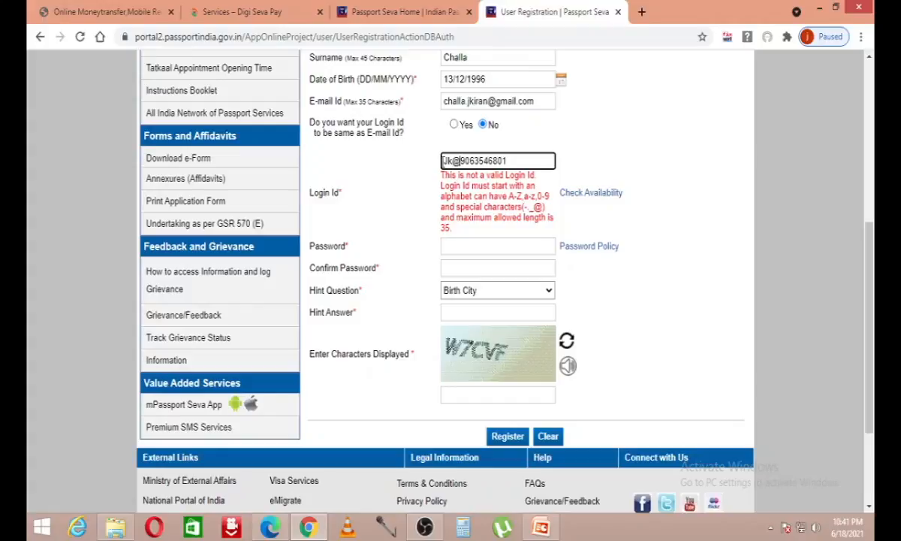
left_click(517, 250)
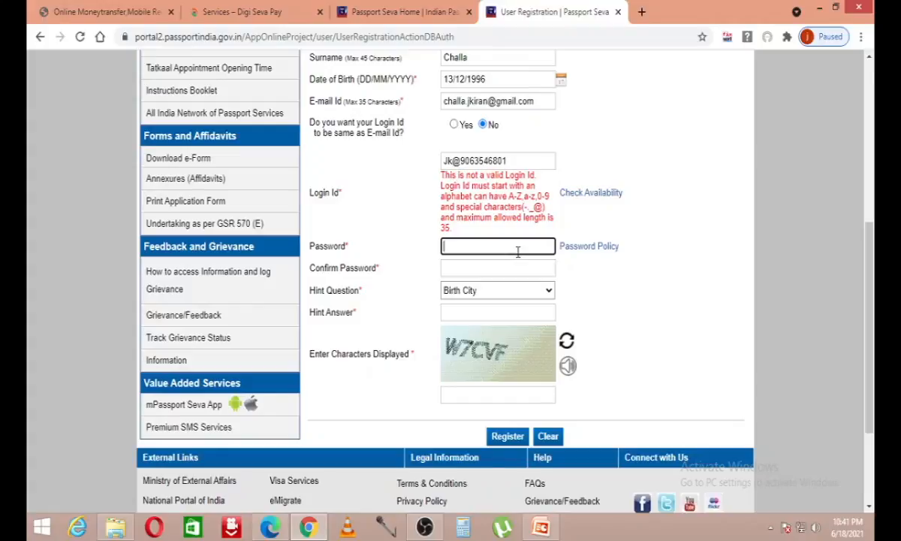
type("••••••••")
key("Tab")
key("Tab")
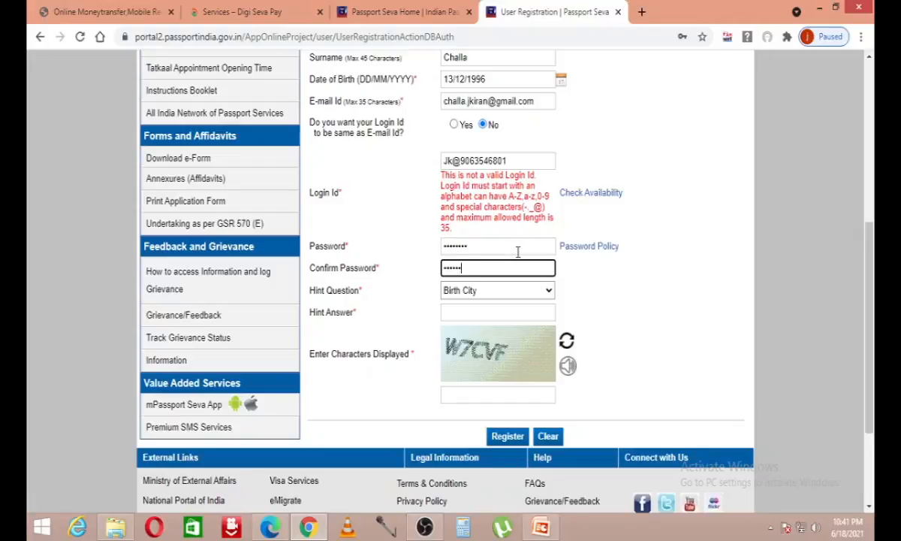
left_click(506, 308)
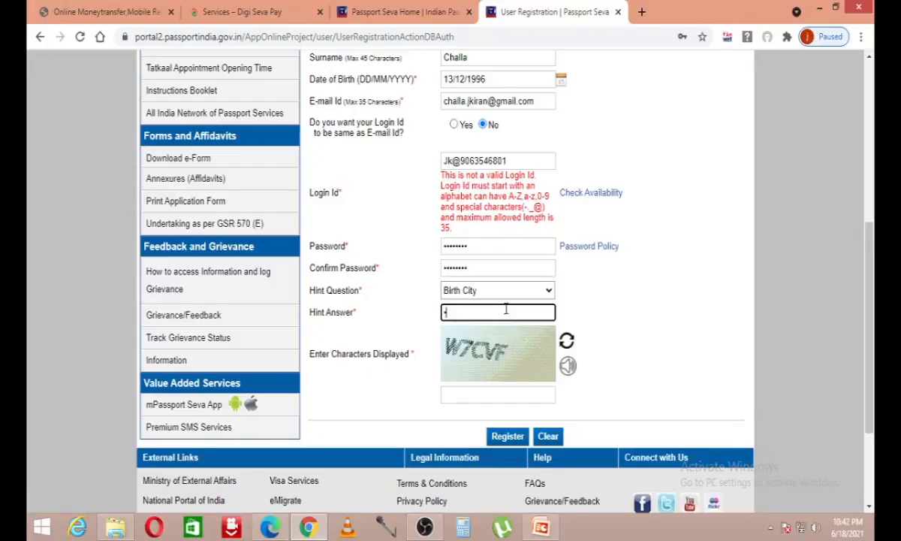
key("Tab")
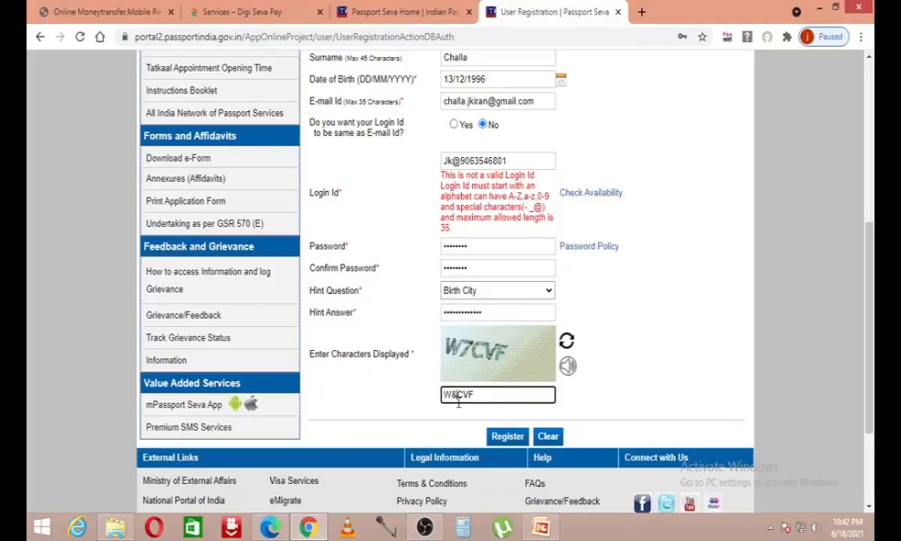
type("W7CVF")
left_click(507, 436)
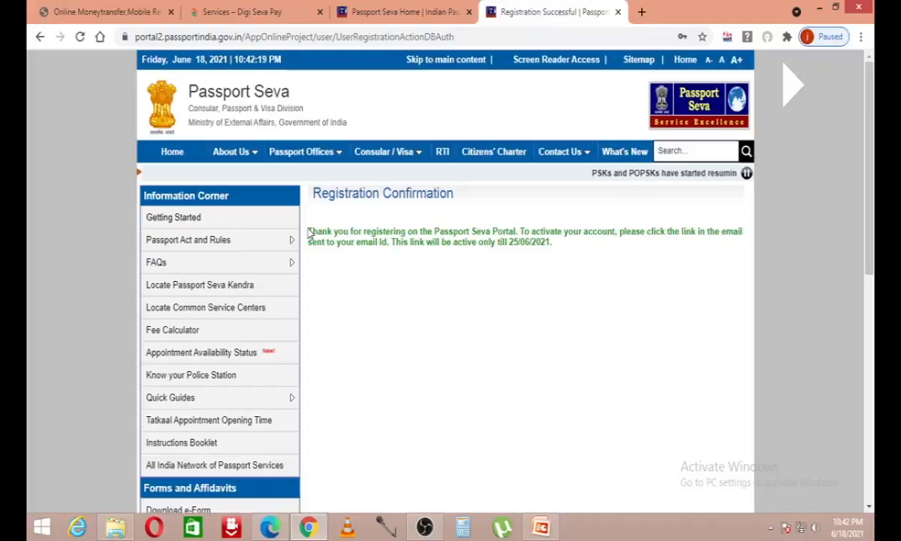
Step: Highlight the note that the activation link is valid till 25/06/2021, then switch to Edge
left_click_drag(310, 233, 728, 255)
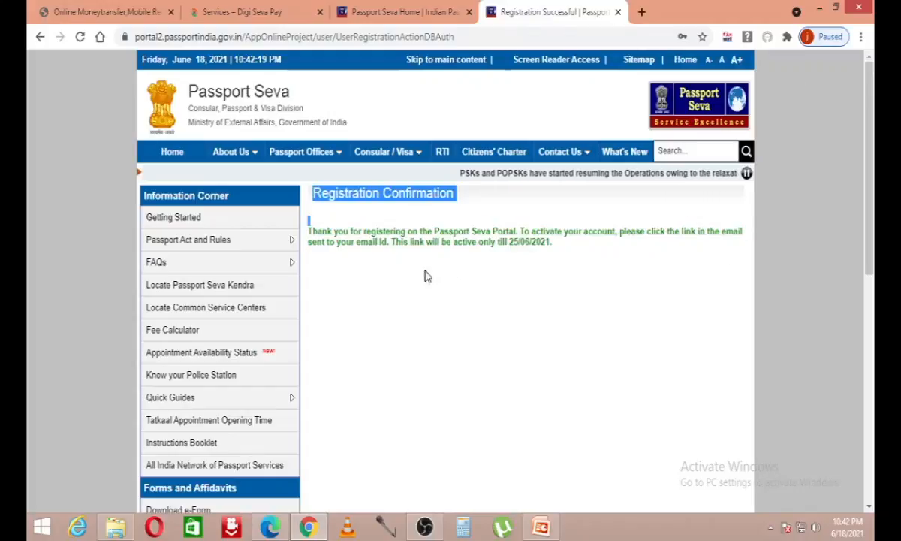
mouse_move(337, 246)
left_mouse_down()
mouse_move(526, 248)
mouse_move(412, 244)
mouse_move(489, 245)
mouse_move(530, 257)
left_mouse_up()
left_click(550, 268)
left_click(492, 279)
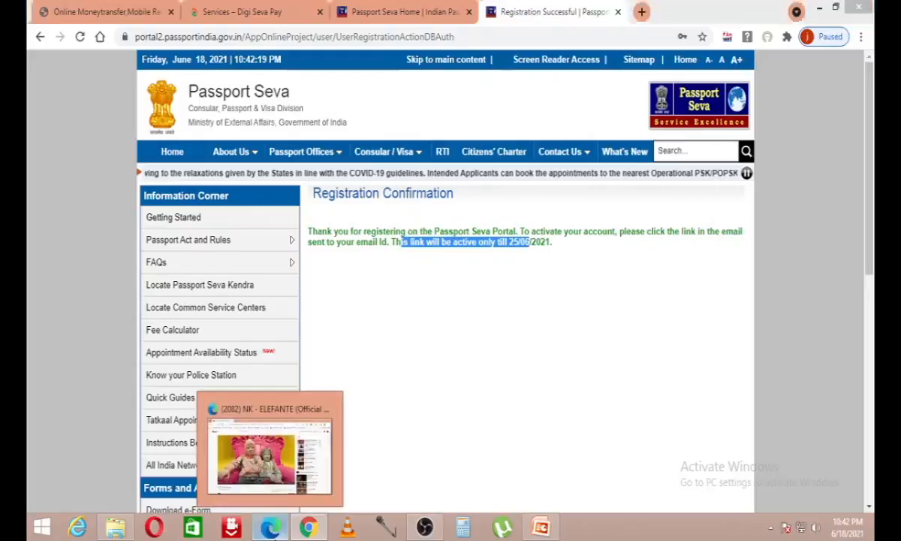
left_click(272, 527)
left_click(216, 12)
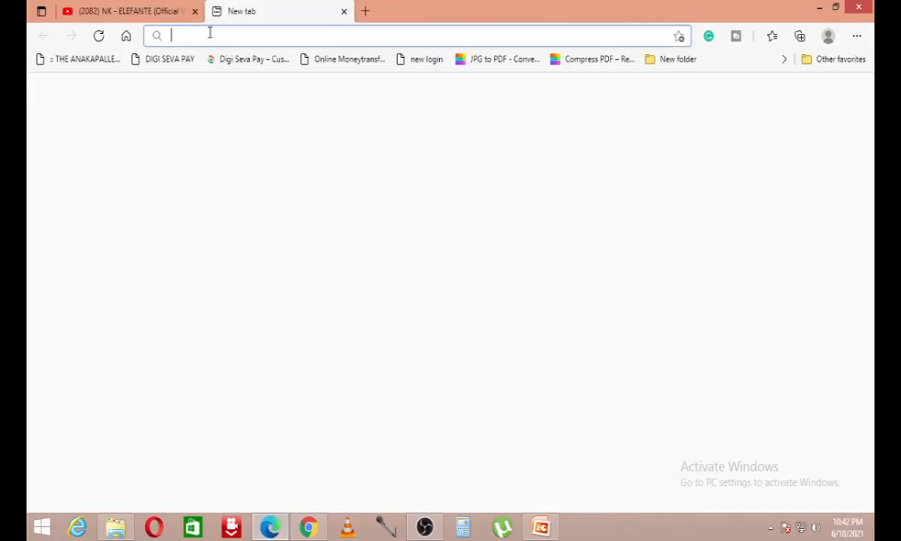
type("gmail")
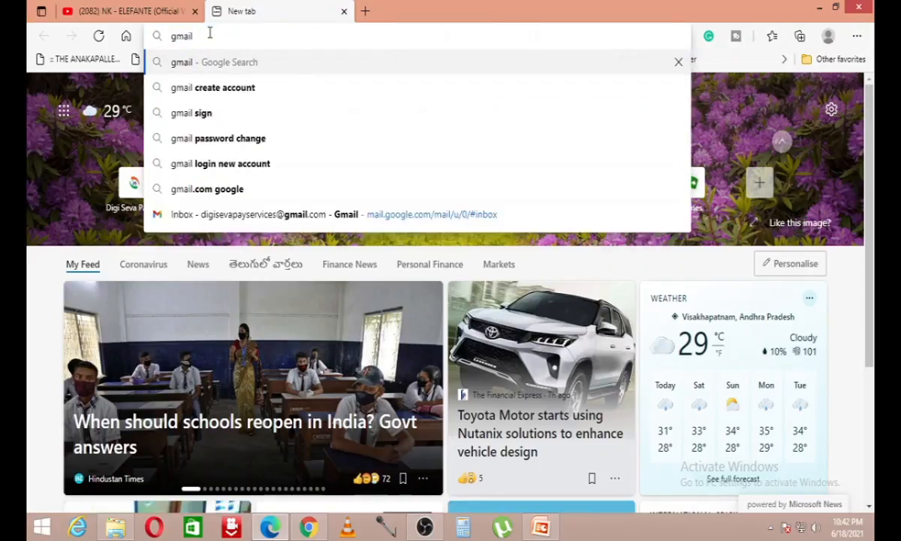
key("Return")
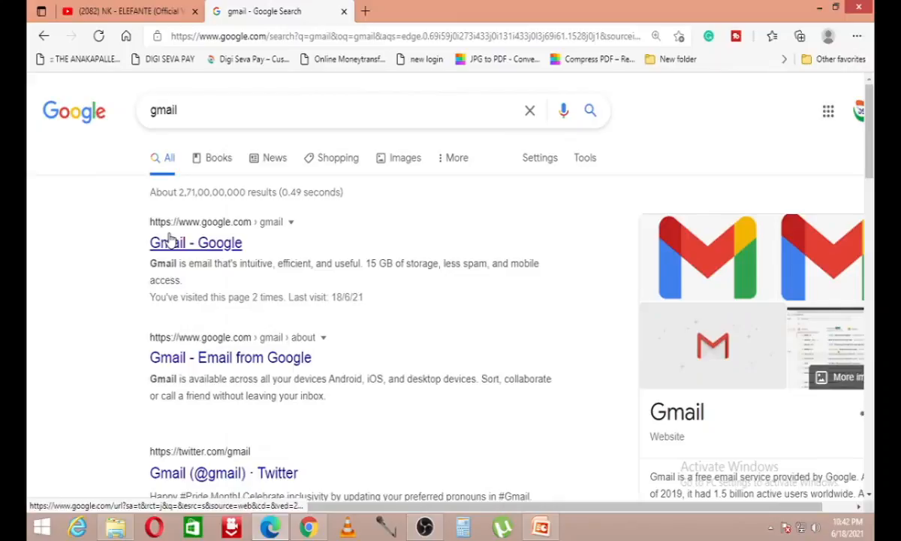
left_click(169, 241)
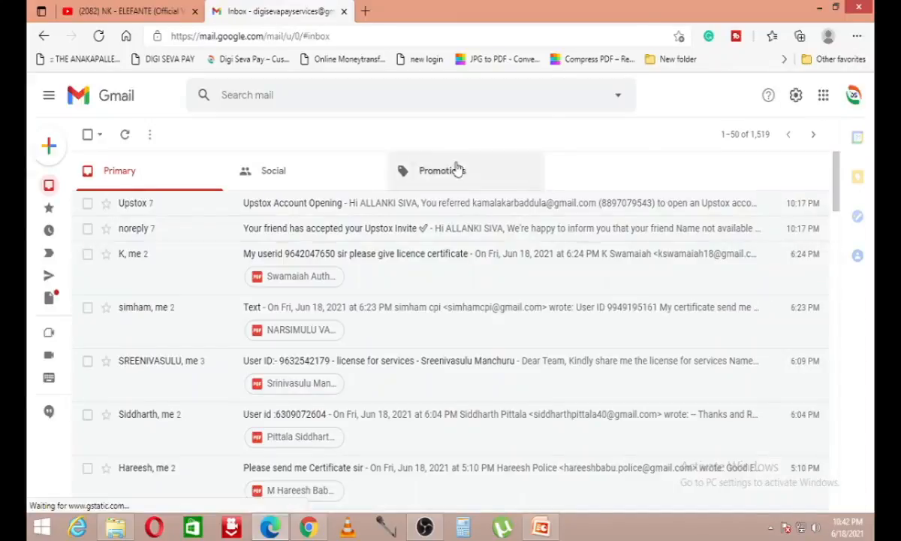
left_click(823, 94)
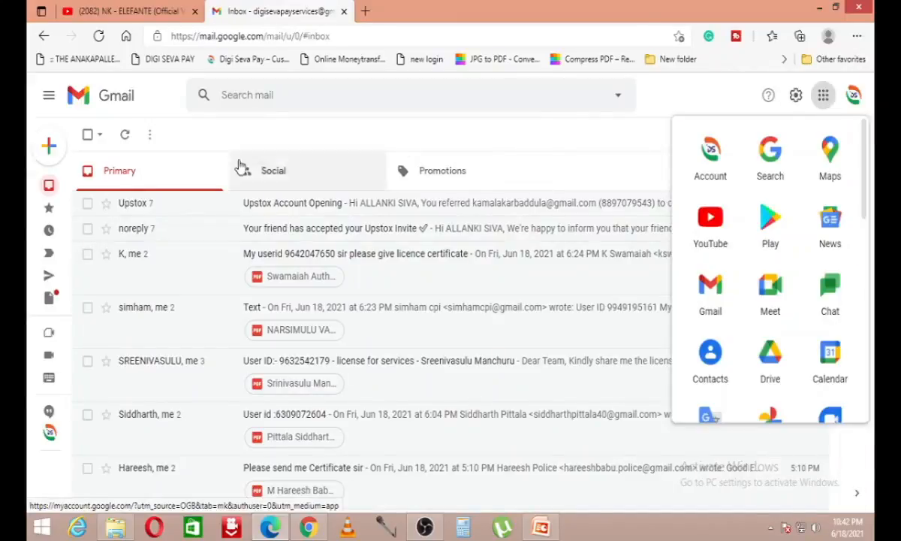
left_click(854, 95)
left_click(747, 286)
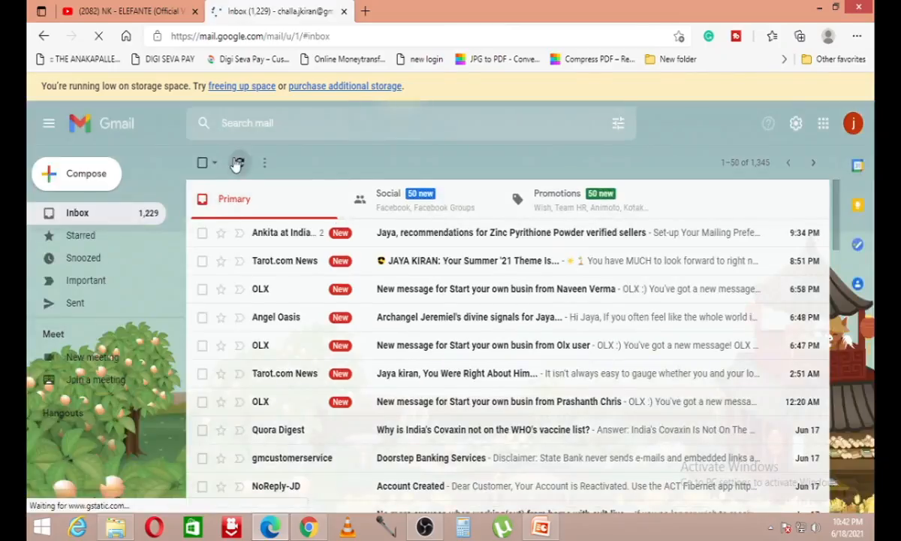
left_click(236, 165)
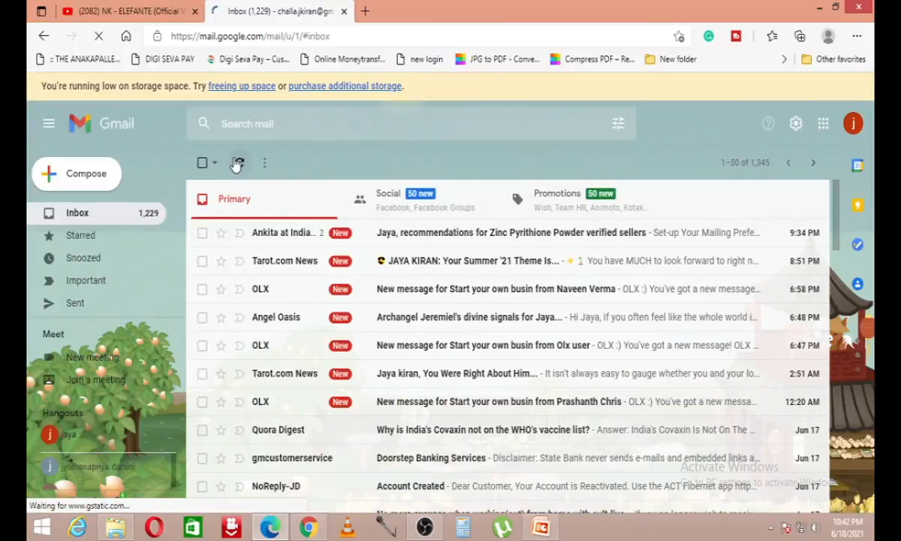
left_click(237, 164)
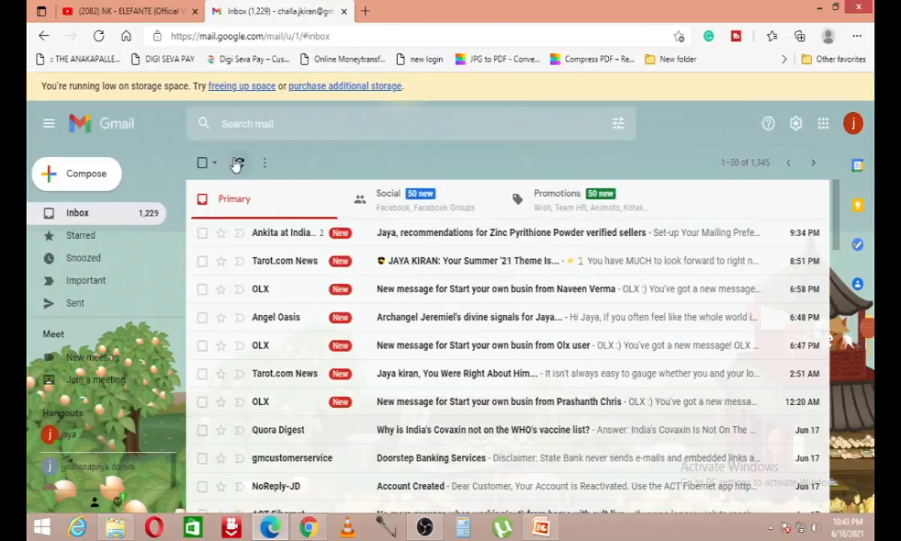
left_click(236, 165)
left_click(236, 164)
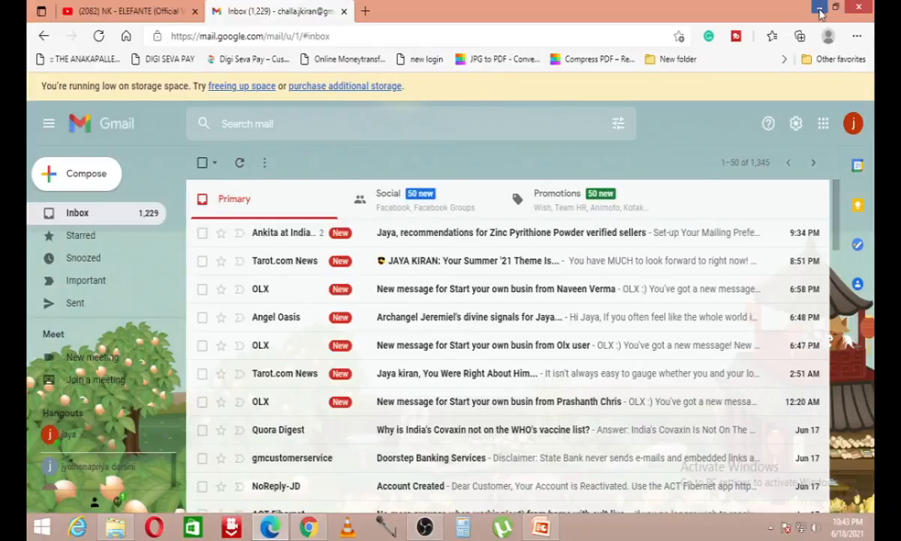
left_click(819, 9)
left_click(492, 325)
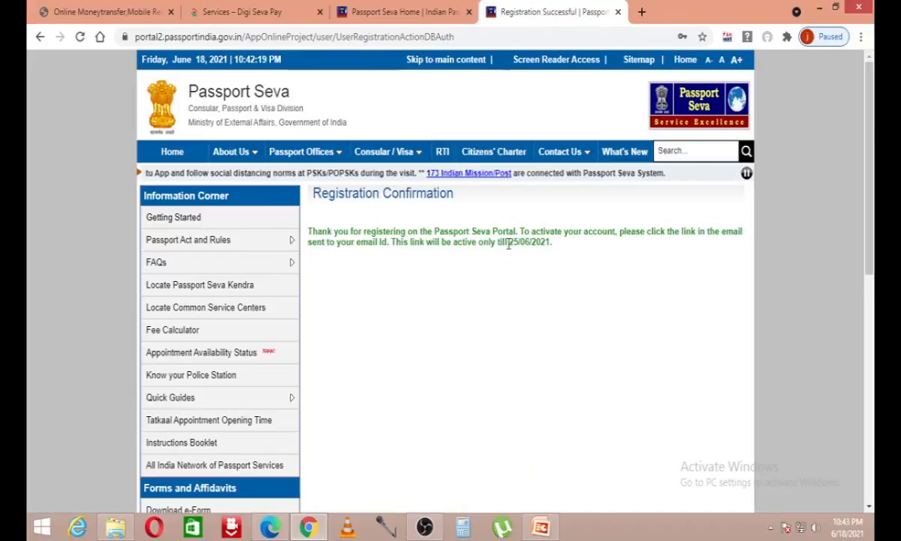
left_click_drag(448, 232, 629, 229)
left_click(540, 282)
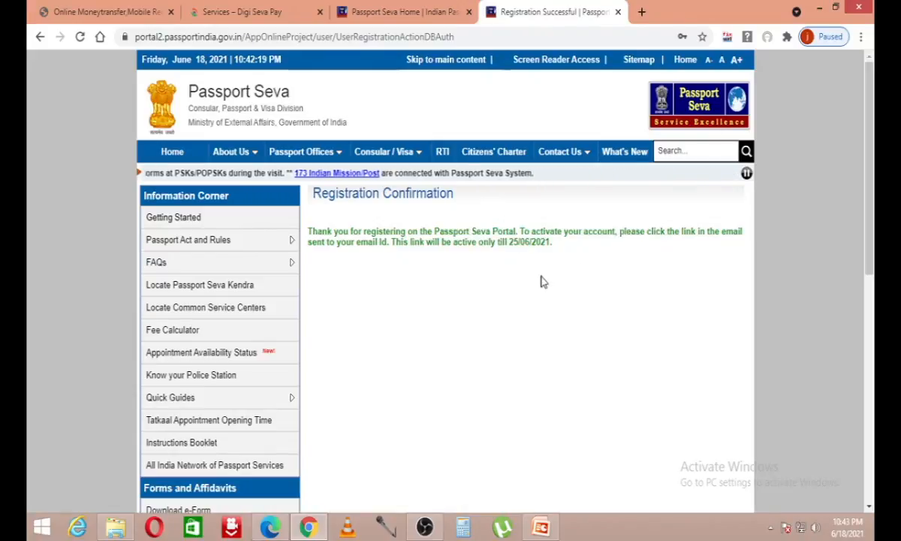
Step: Look through Gmail's Spam folder and inbox for the Passport Seva activation email
left_click(283, 530)
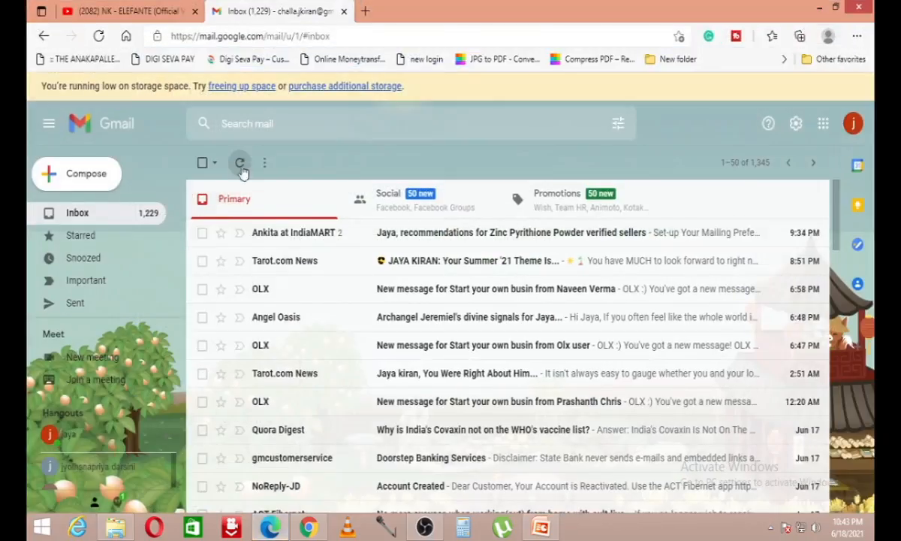
scroll(119, 288, "down", 2)
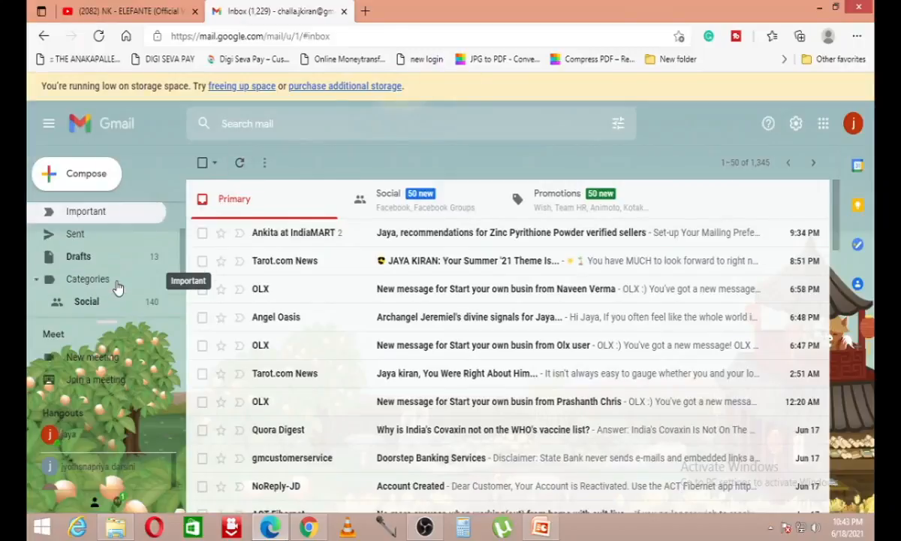
scroll(127, 252, "up", 1)
scroll(113, 278, "down", 5)
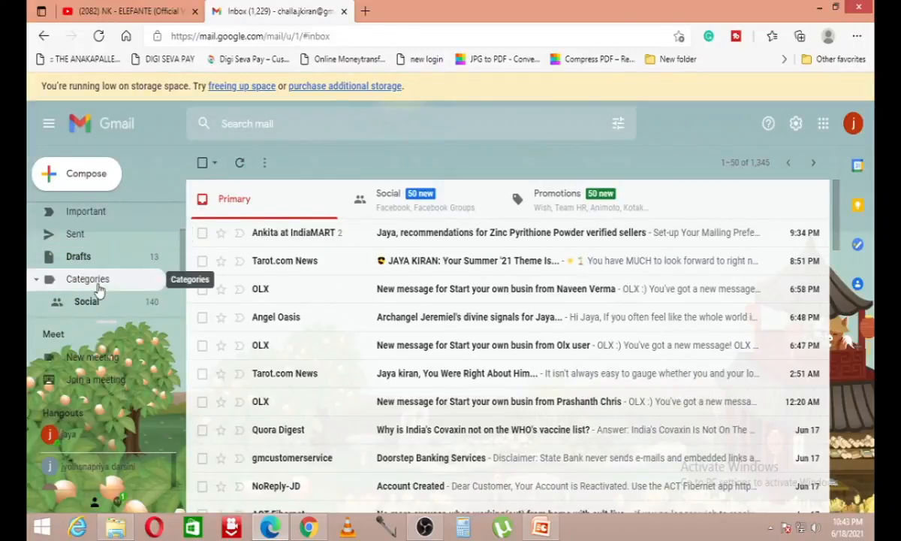
scroll(113, 301, "down", 3)
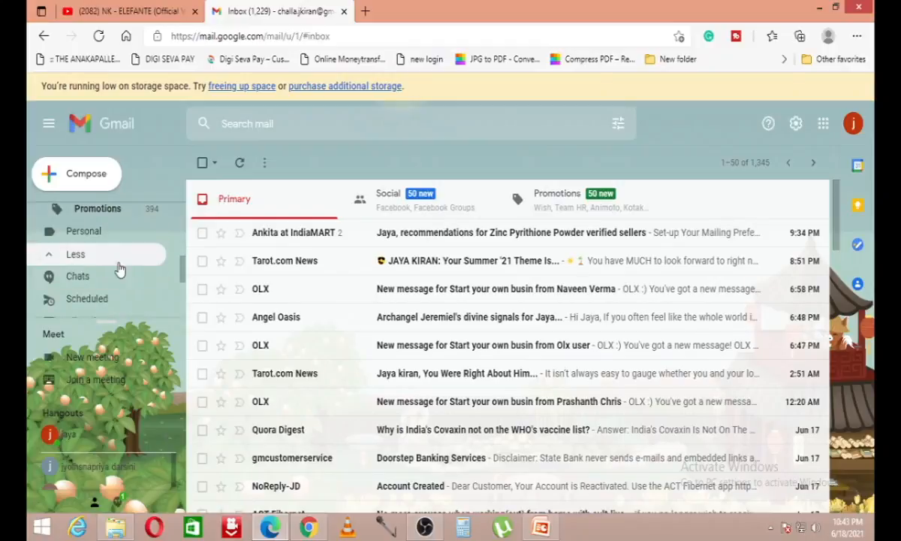
left_click(118, 291)
scroll(116, 290, "up", 8)
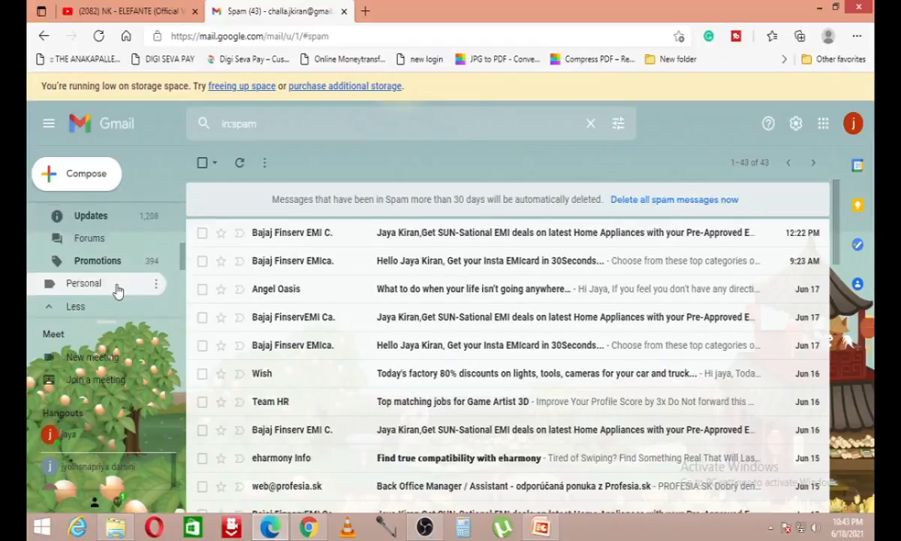
left_click(129, 217)
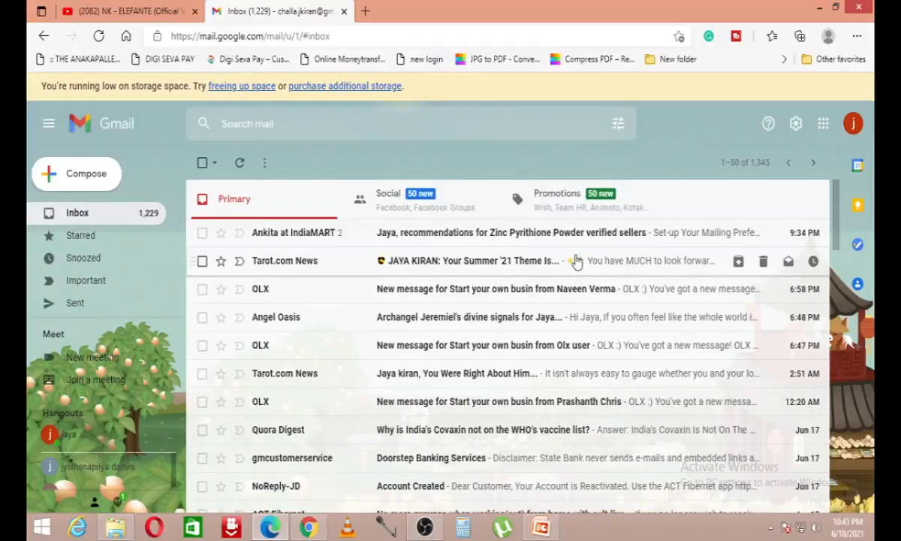
Step: Open the Passport Seva Registration Confirmation email and scroll to its activation link
left_click(818, 7)
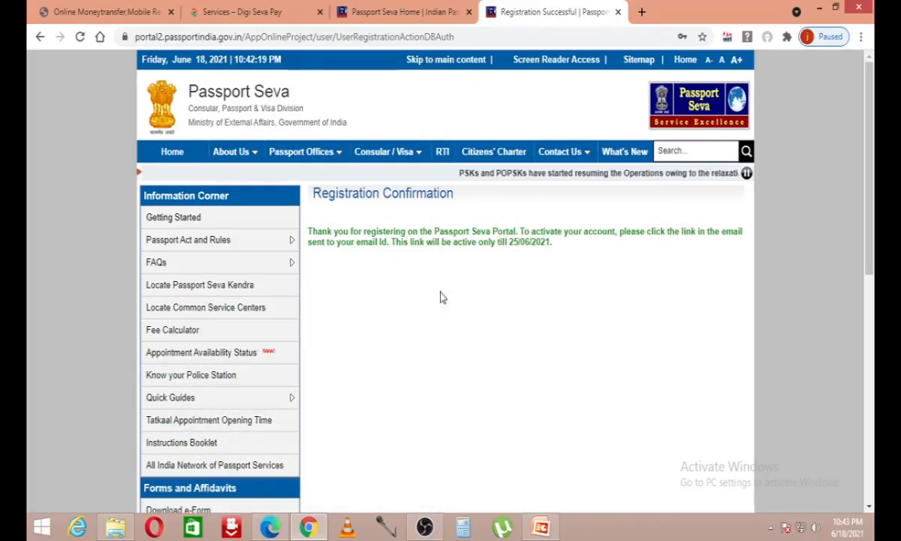
left_click(281, 529)
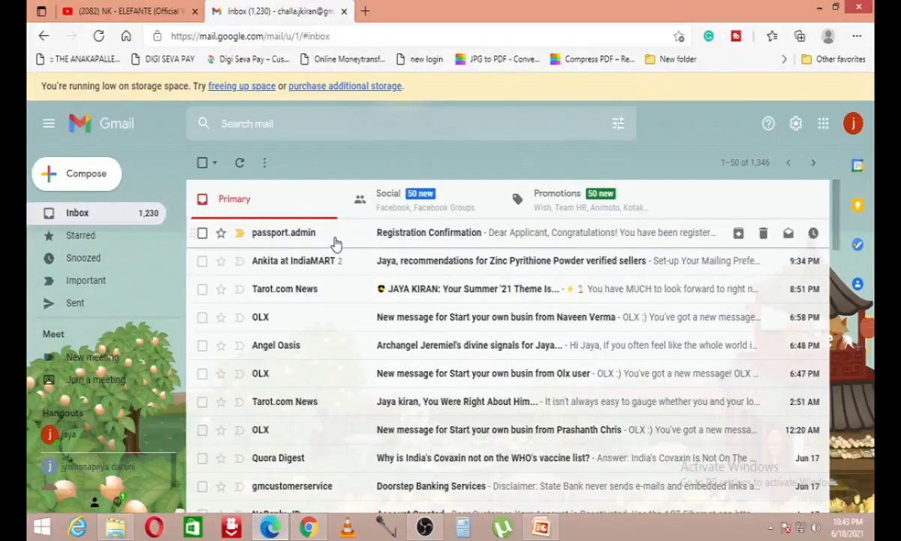
left_click(336, 243)
scroll(386, 334, "down", 5)
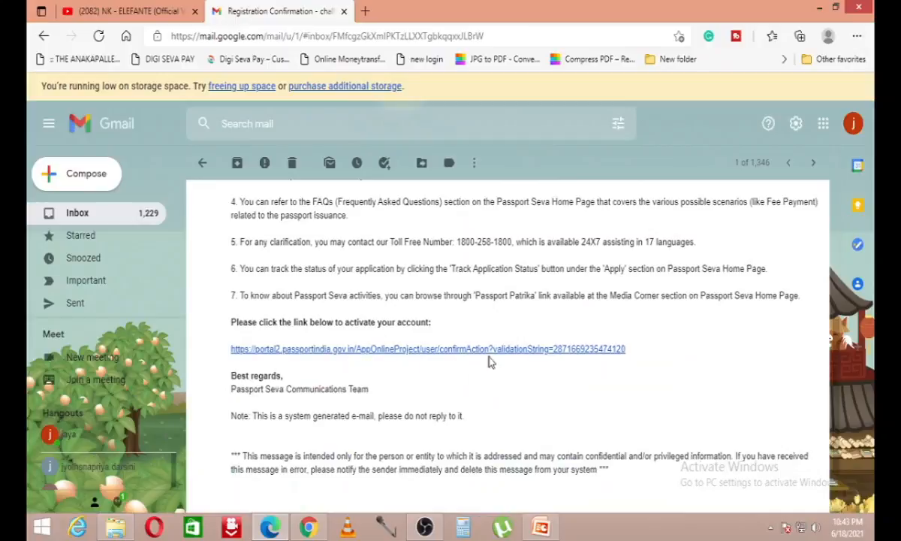
Step: Follow the activation link and submit the new login ID to activate the account
left_click(325, 350)
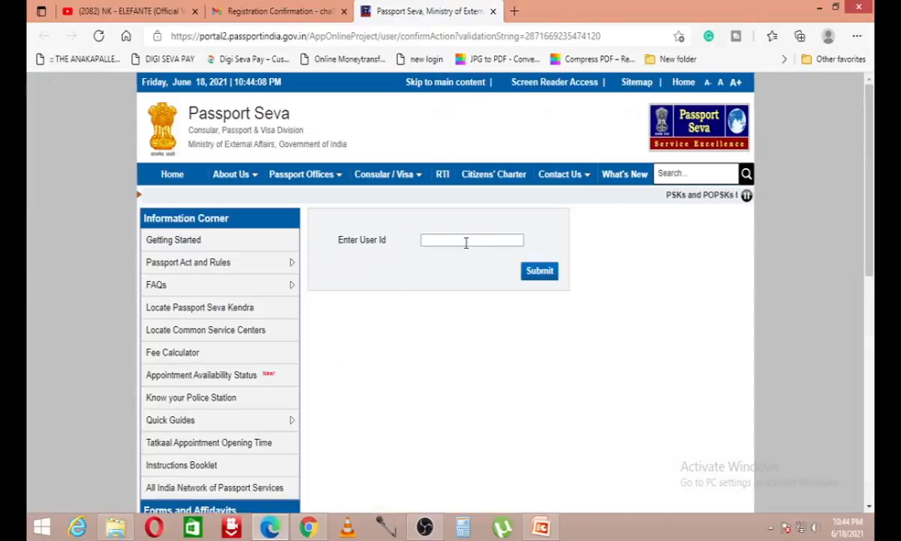
left_click(466, 240)
type("Jk@")
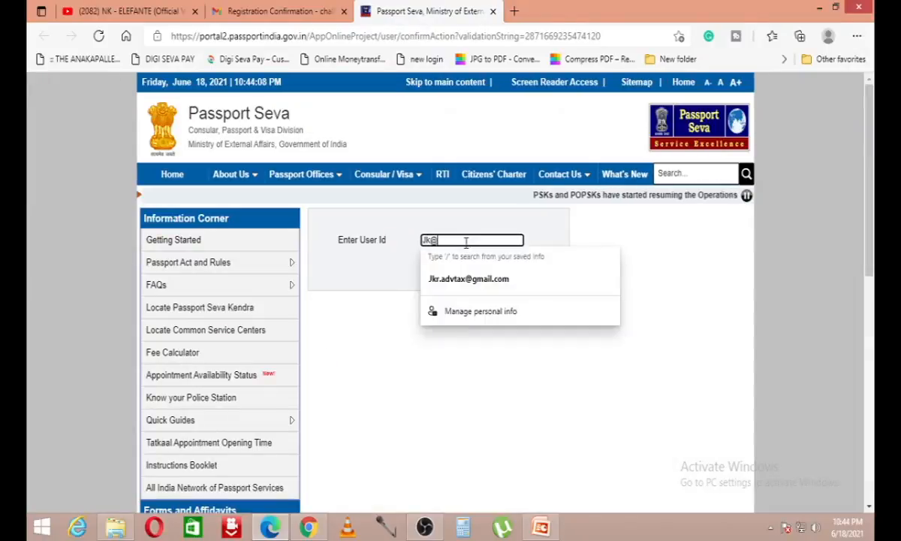
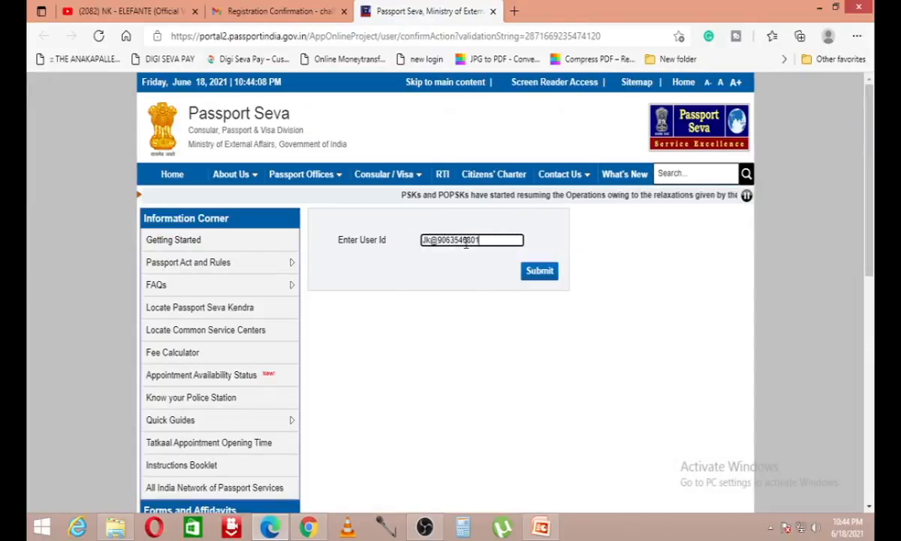
left_click(529, 277)
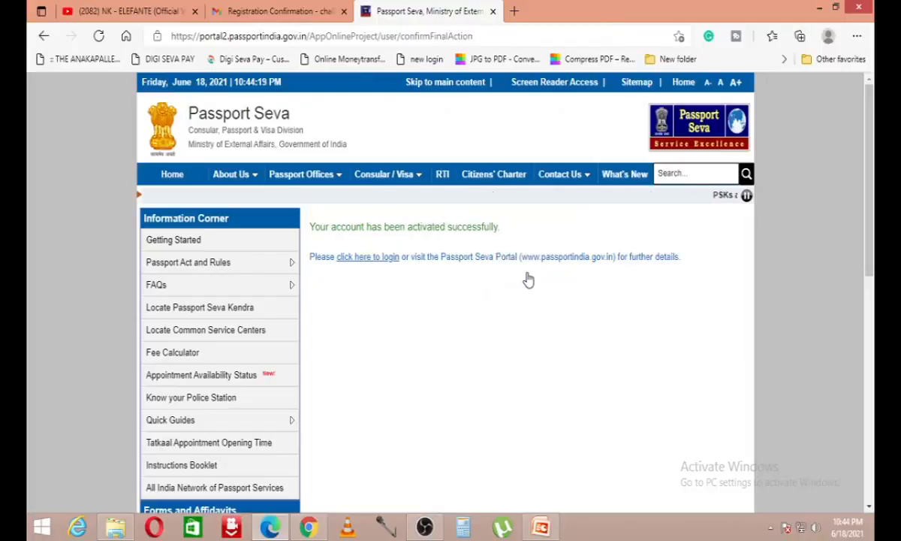
Step: Highlight the account-activated success message and go to the Passport Seva login page
left_click_drag(314, 226, 530, 232)
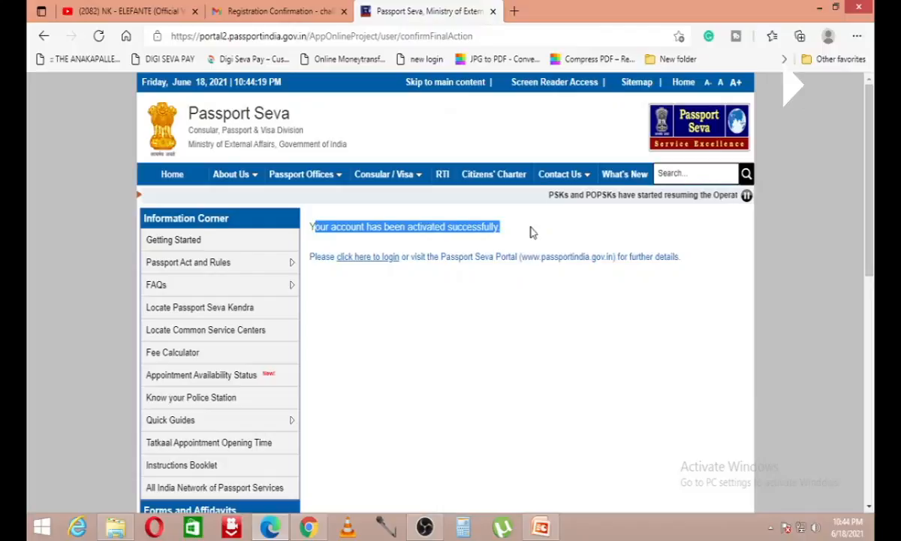
left_click(533, 232)
left_click(360, 259)
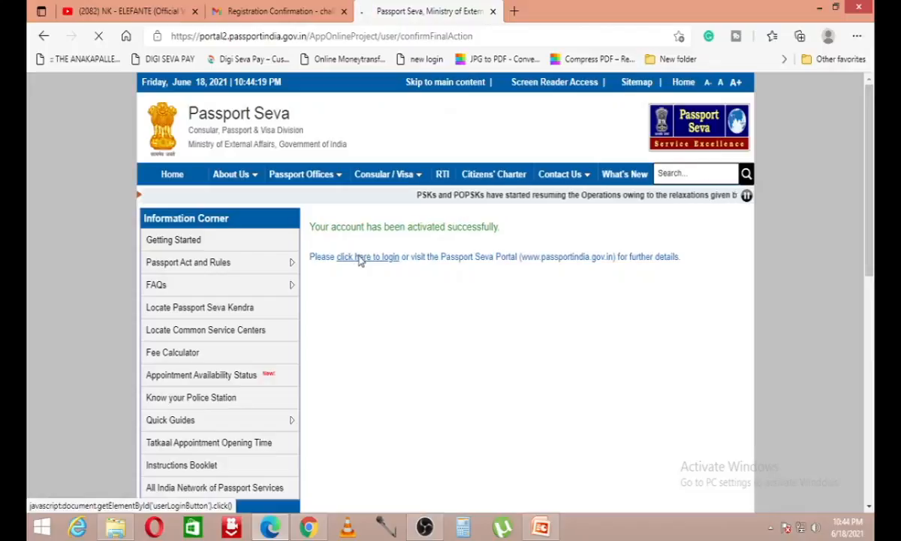
left_click(388, 288)
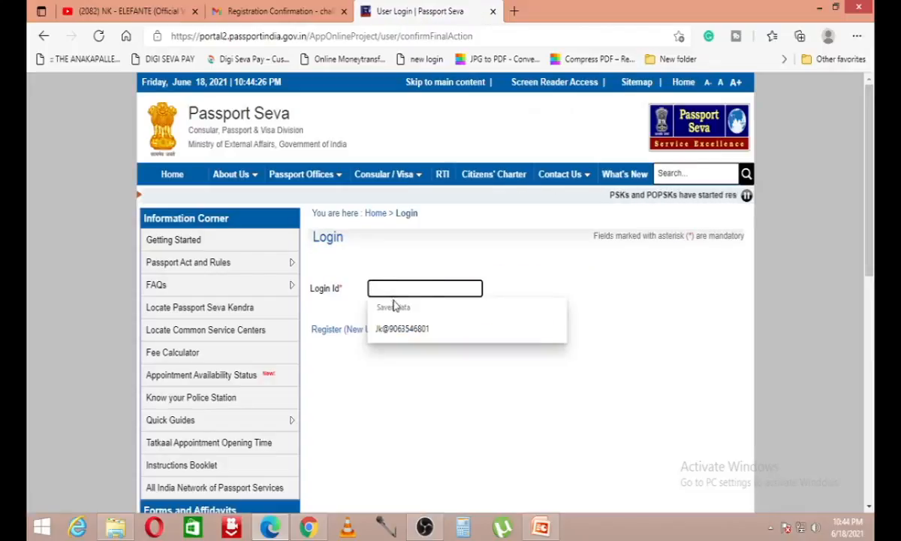
Step: Log in with the saved login ID, password and captcha, and save the password in the browser
left_click(400, 328)
left_click(516, 334)
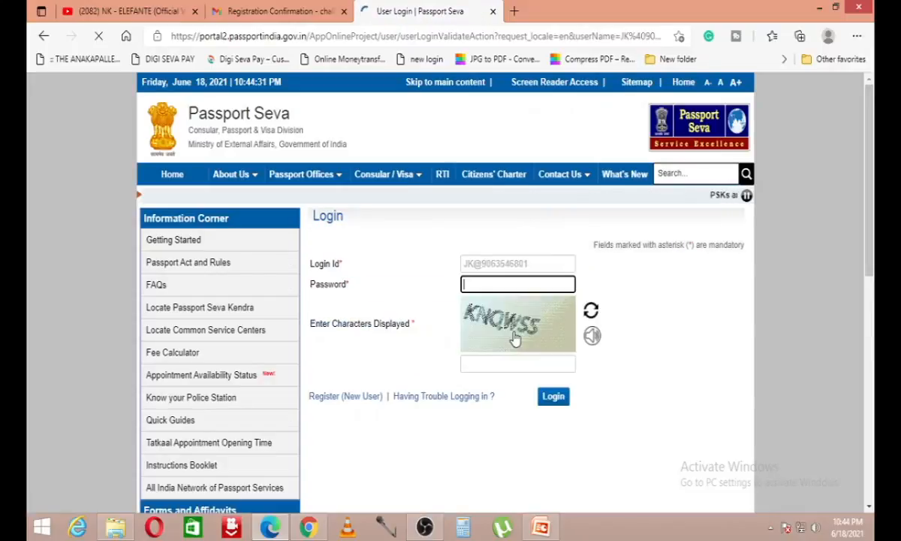
type("***")
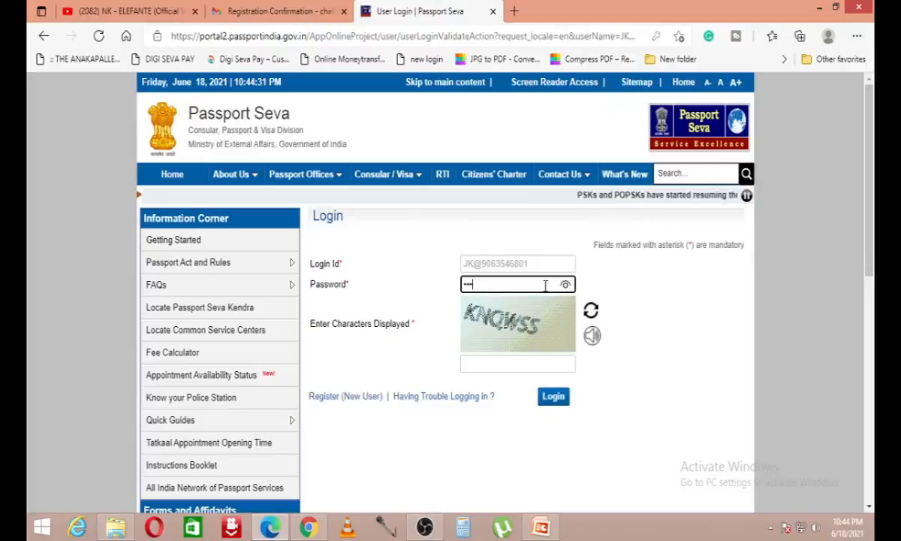
type("******")
key("Tab")
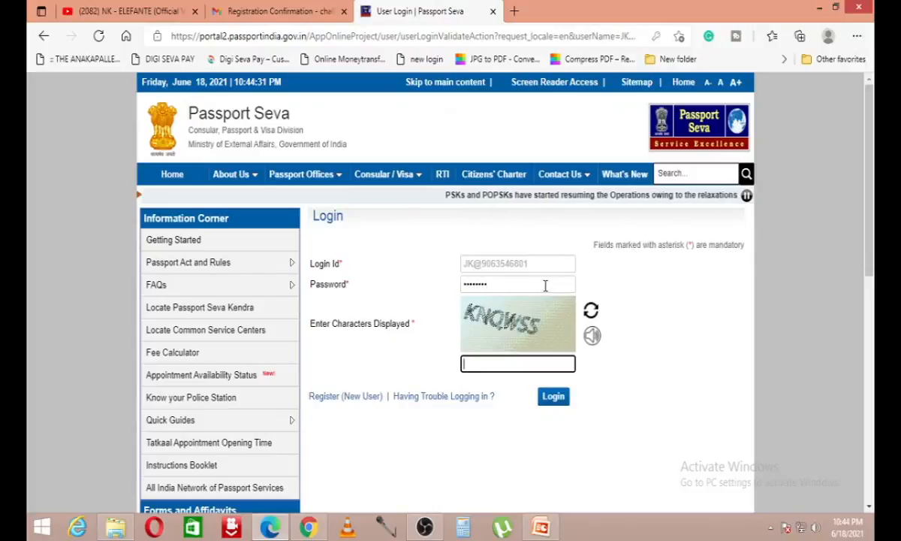
type("KNQW")
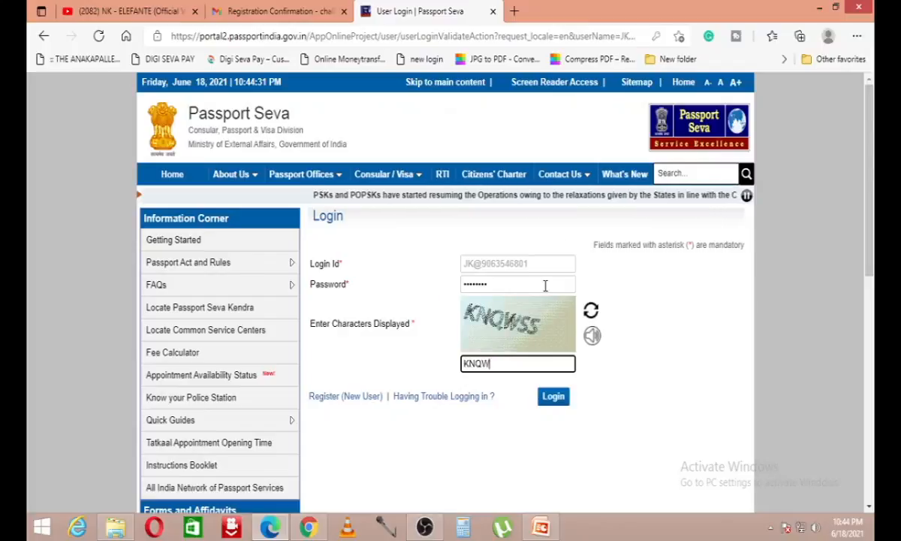
type("SS")
left_click(553, 396)
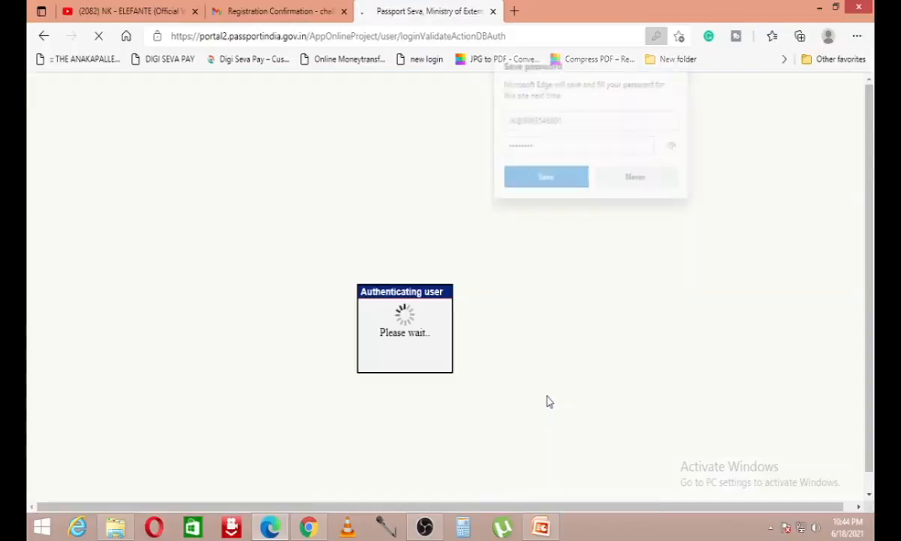
left_click(563, 180)
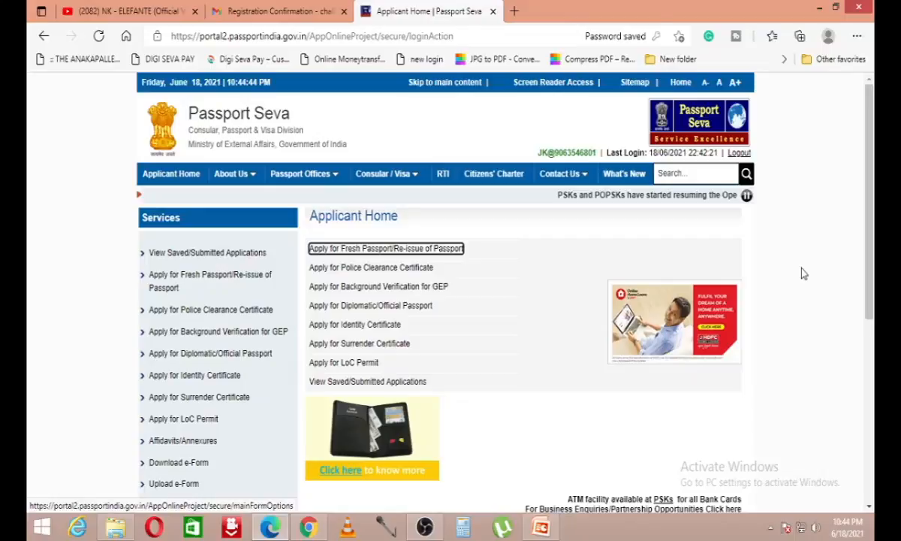
left_click(802, 272)
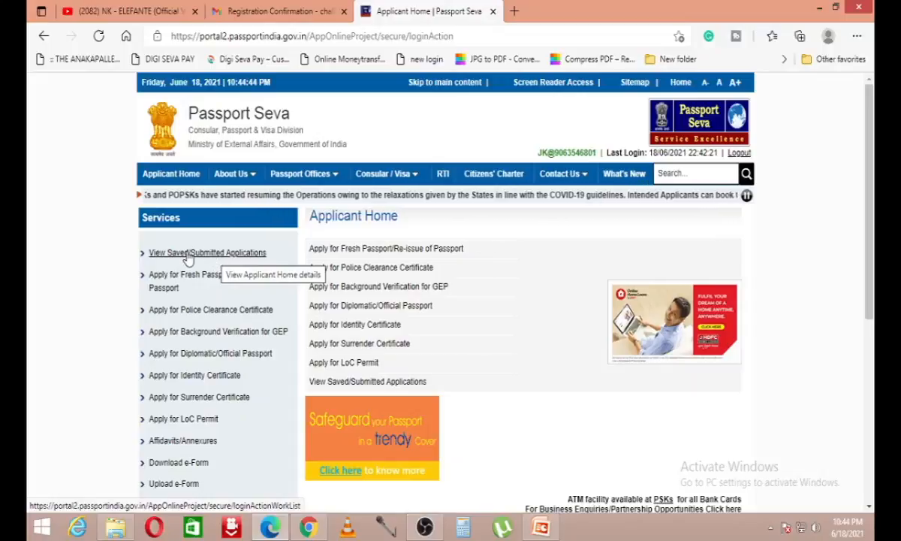
scroll(194, 278, "down", 2)
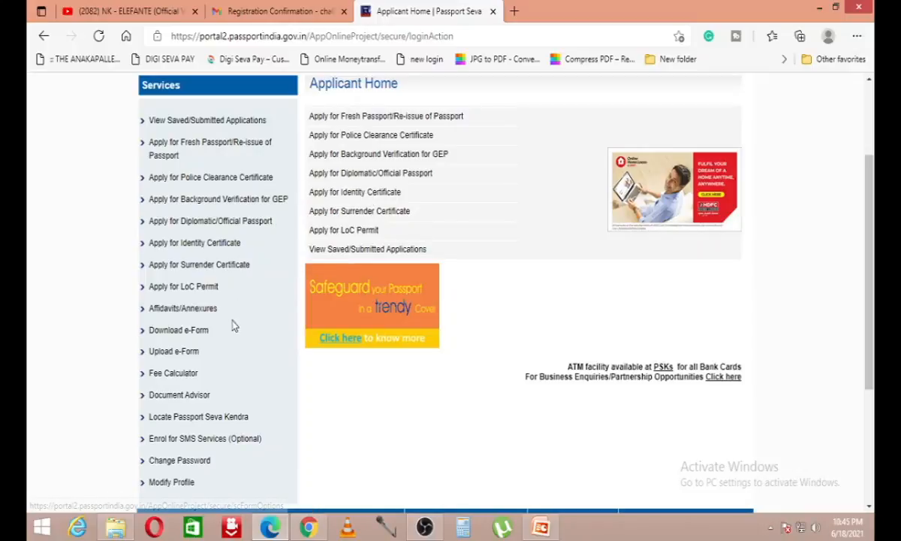
scroll(232, 325, "down", 2)
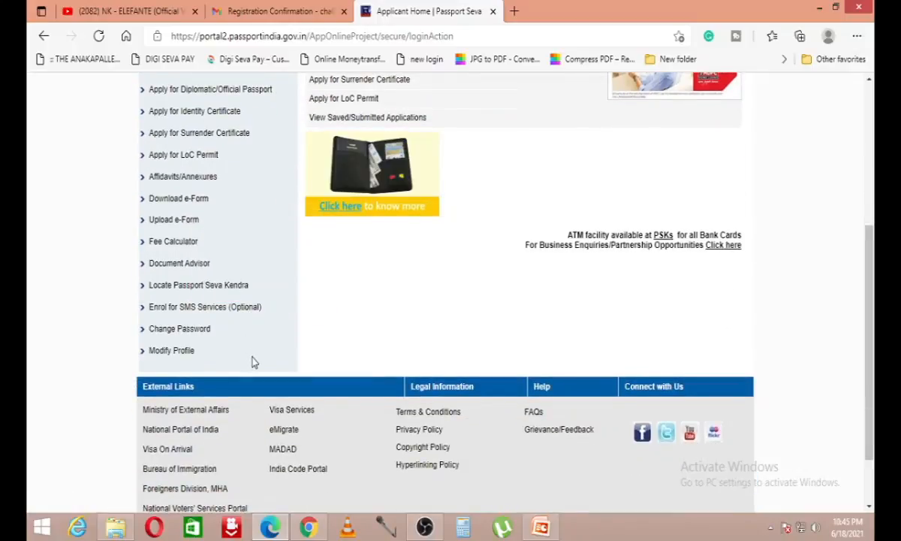
scroll(253, 362, "up", 4)
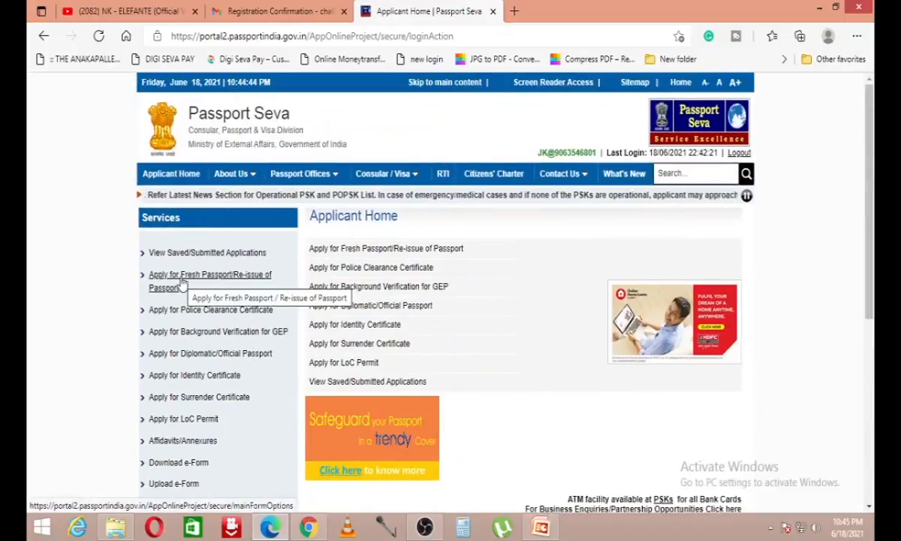
left_click(181, 281)
Step: Review the two application alternatives and highlight the sentence about filling the form online
scroll(582, 403, "down", 1)
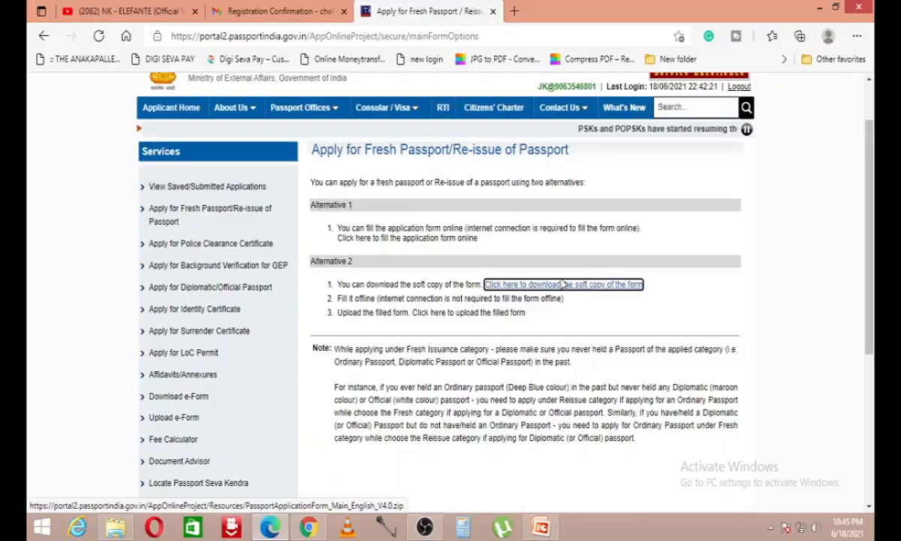
scroll(563, 284, "down", 1)
left_click_drag(364, 218, 595, 215)
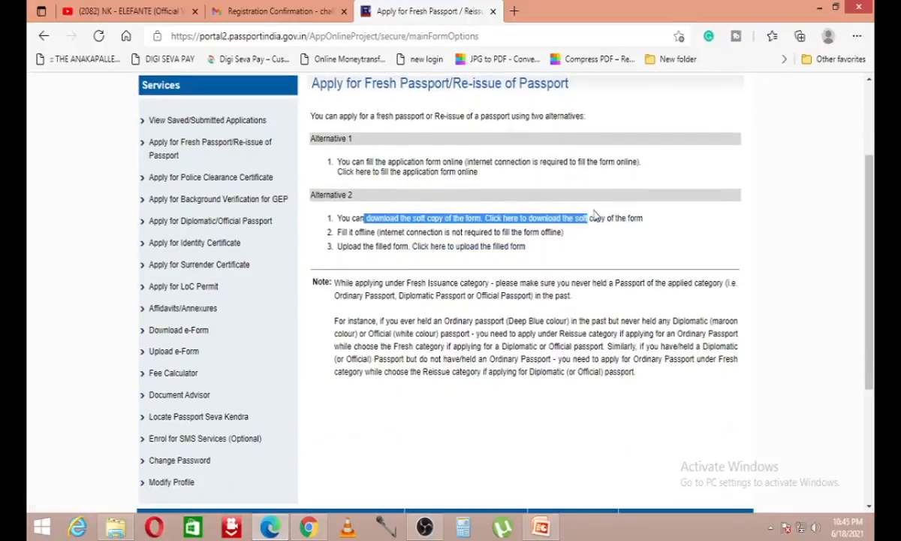
left_click(616, 214)
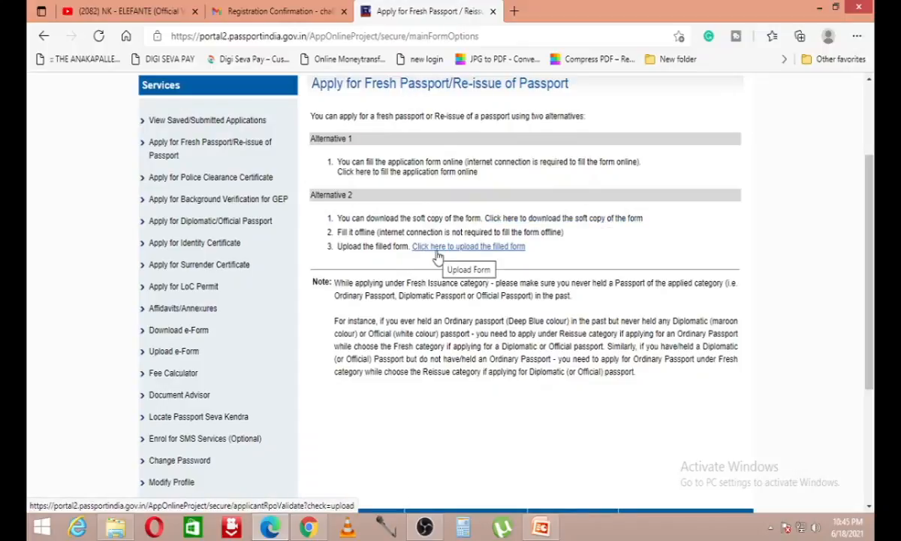
scroll(438, 256, "down", 2)
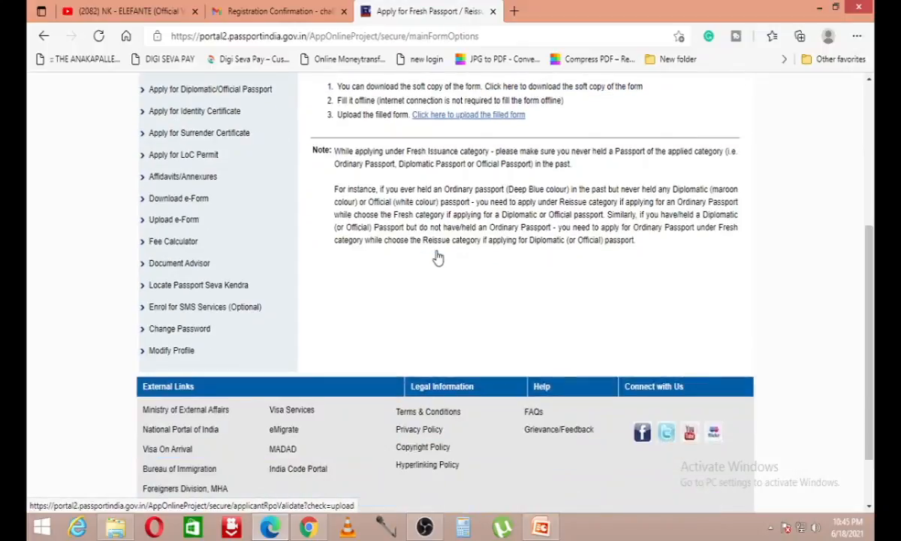
scroll(495, 397, "up", 4)
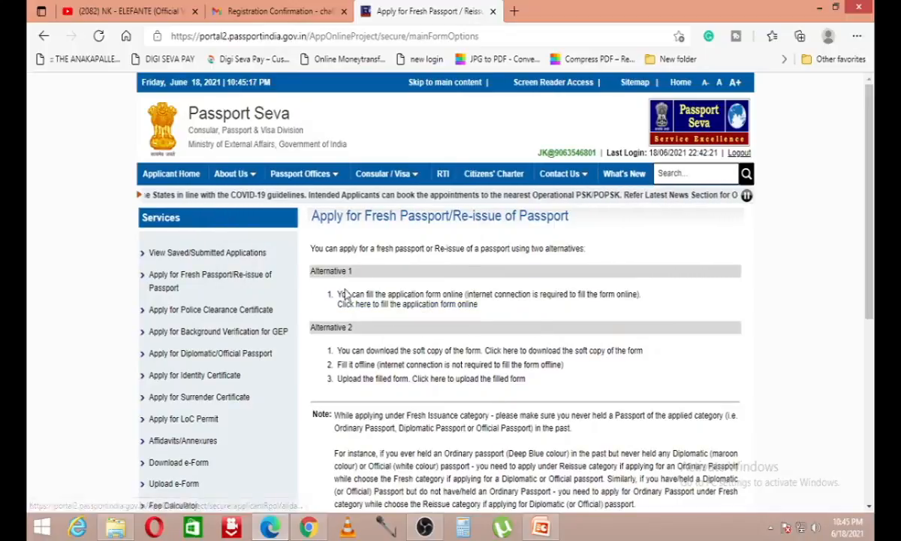
left_click_drag(341, 294, 636, 295)
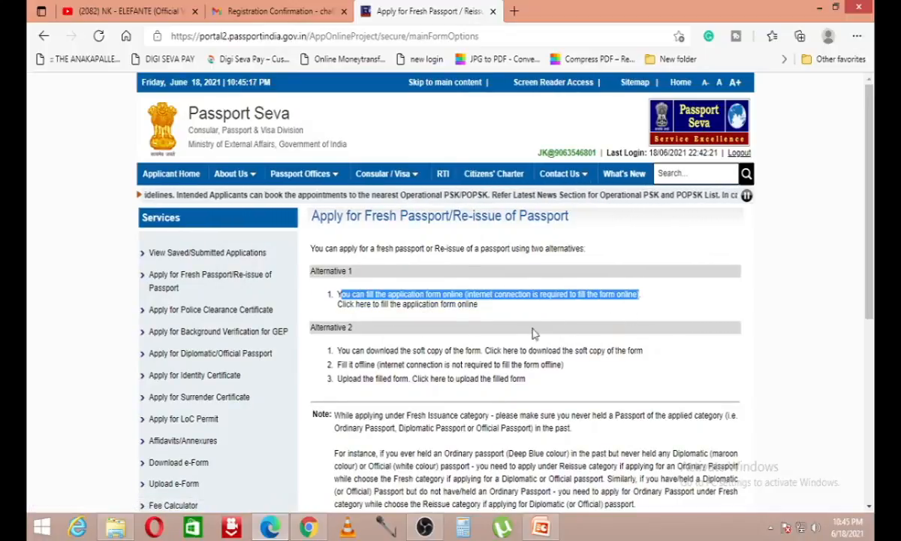
Step: Start the online form, choosing State Andhra Pradesh and District Visakhapatnam Urban
left_click(415, 309)
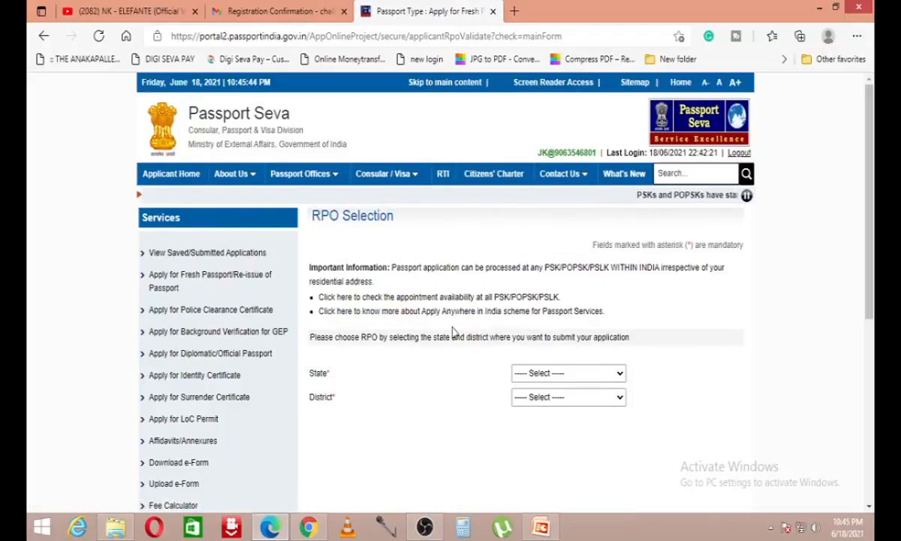
scroll(382, 315, "down", 1)
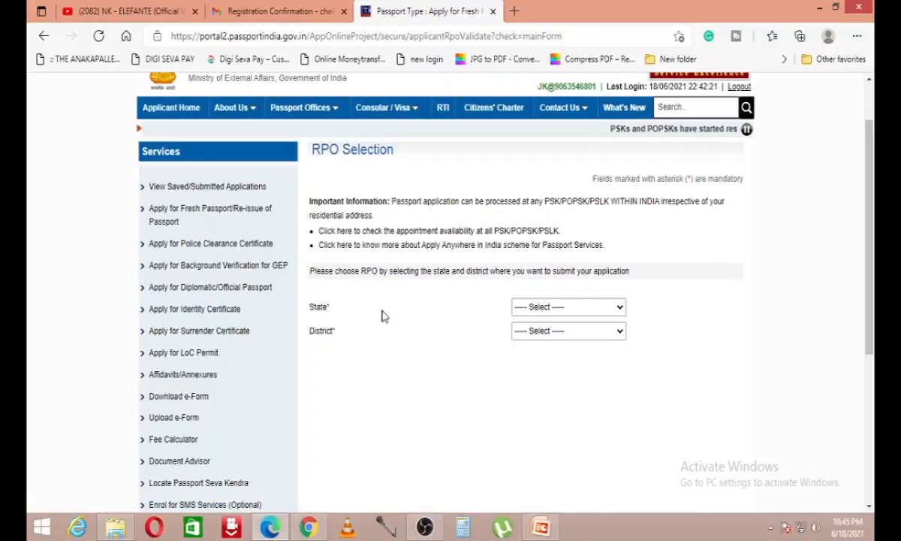
left_click(562, 310)
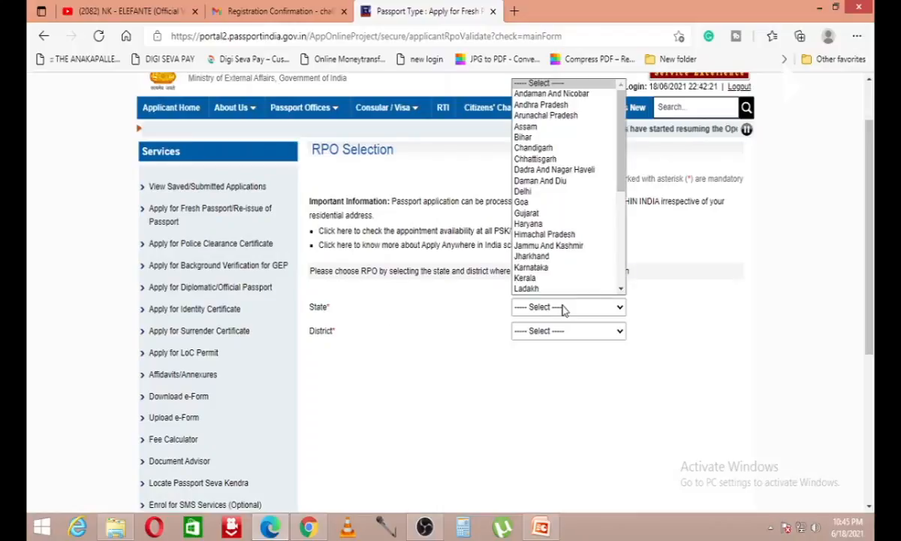
scroll(566, 306, "down", 4)
scroll(570, 229, "up", 5)
left_click(579, 363)
scroll(572, 318, "down", 2)
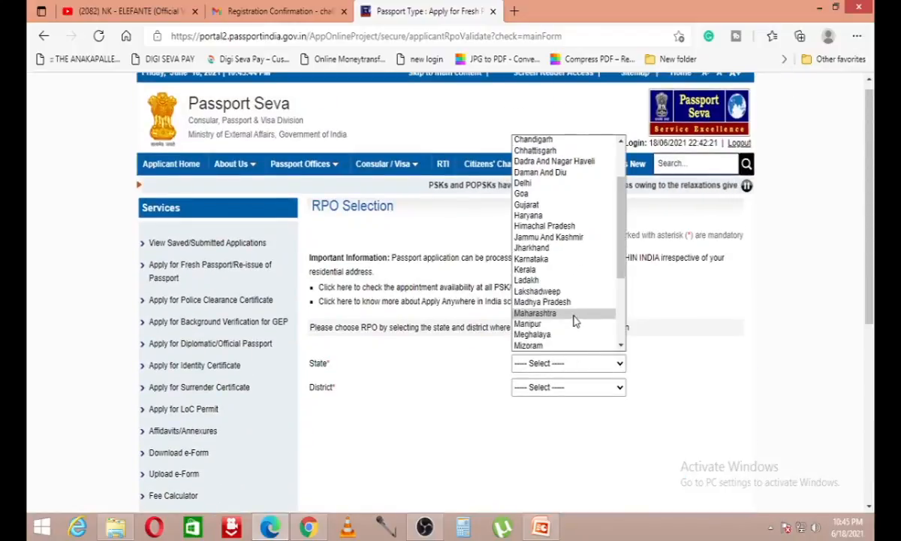
scroll(588, 157, "up", 2)
left_click(585, 163)
left_click(581, 387)
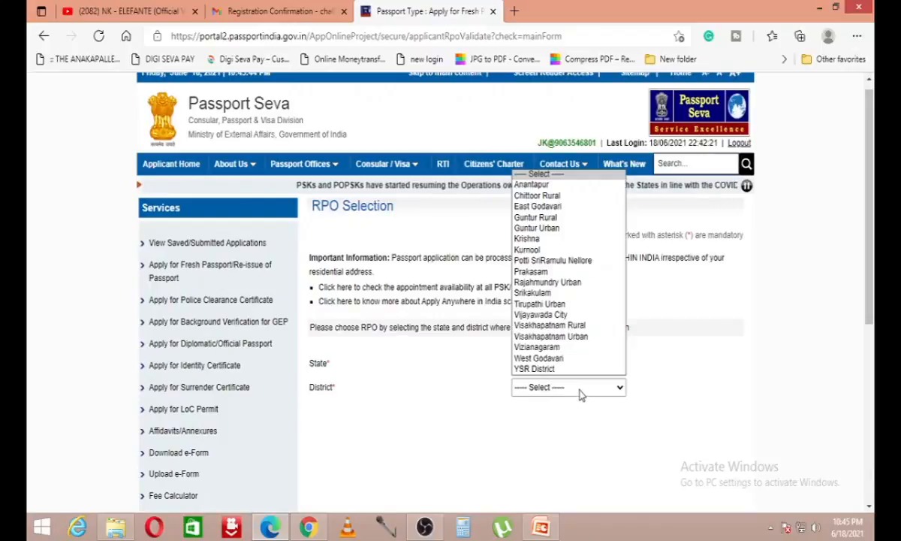
left_click(584, 339)
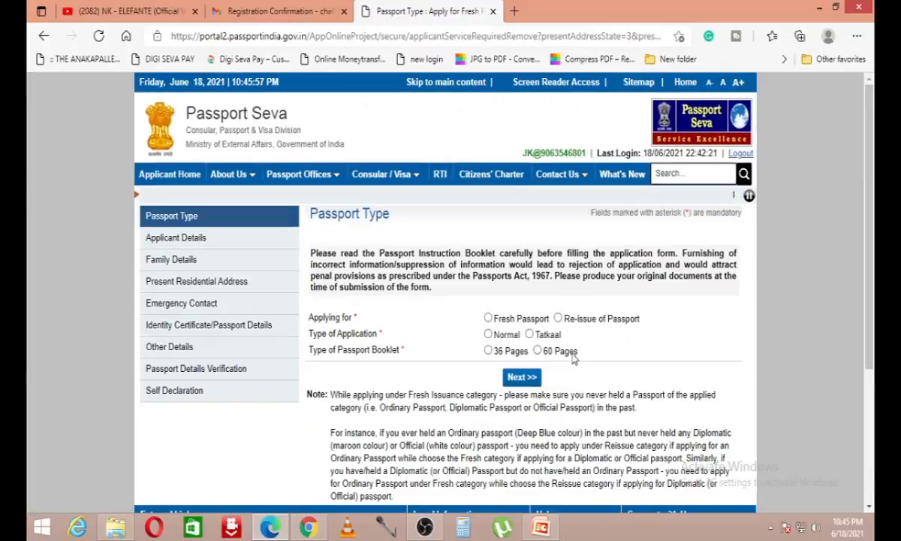
Step: Select Fresh Passport, Normal application type and a 36-page booklet, then continue with Next
scroll(399, 458, "down", 1)
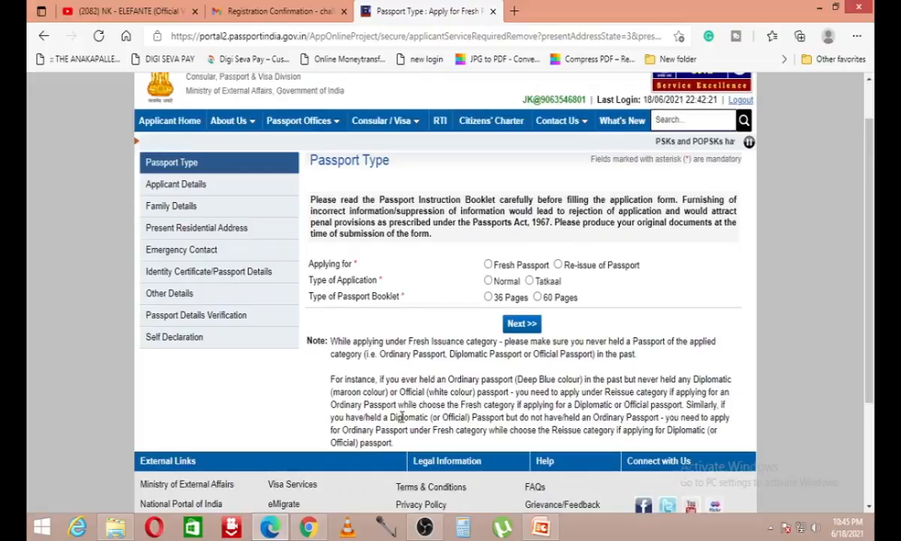
scroll(402, 417, "down", 1)
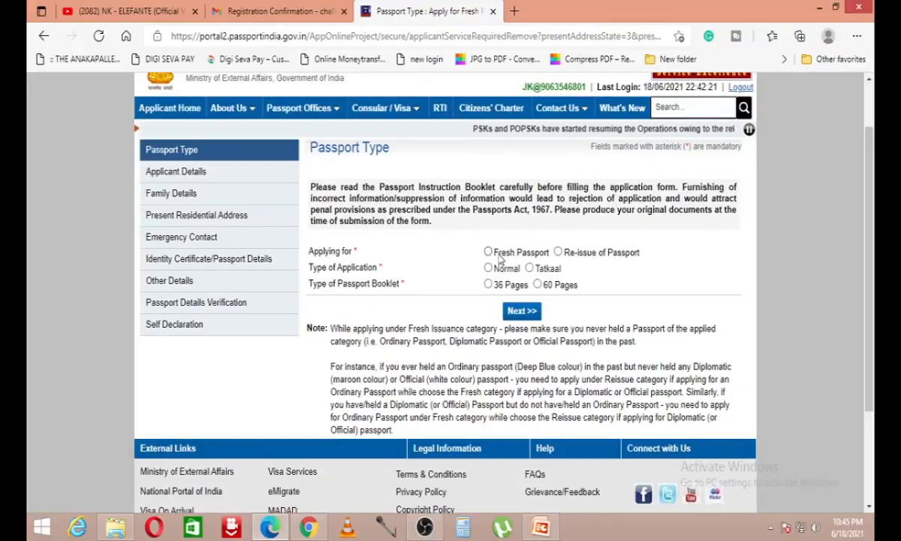
left_click(488, 252)
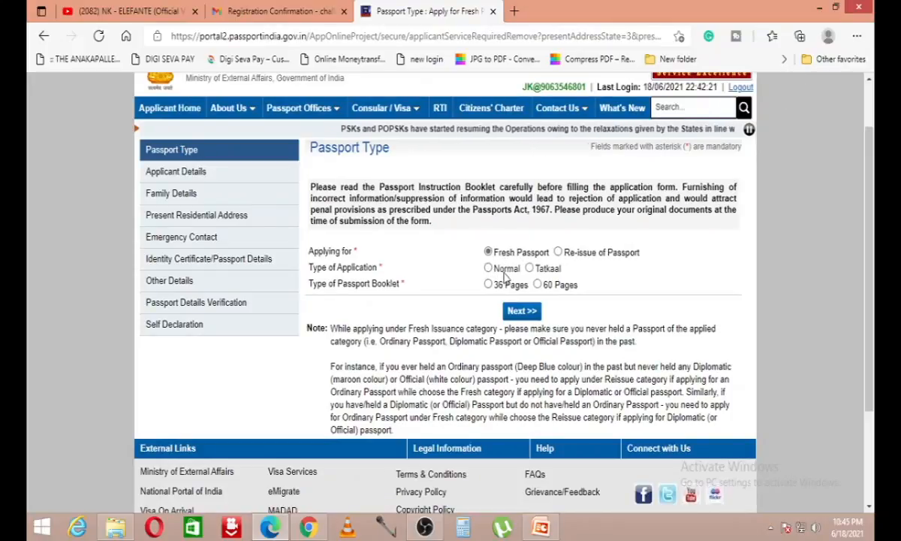
left_click(488, 267)
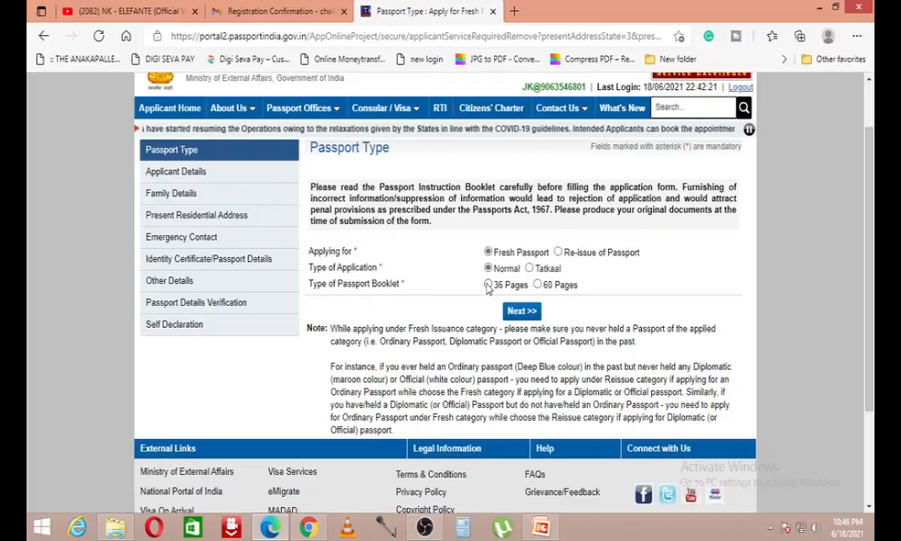
left_click(489, 284)
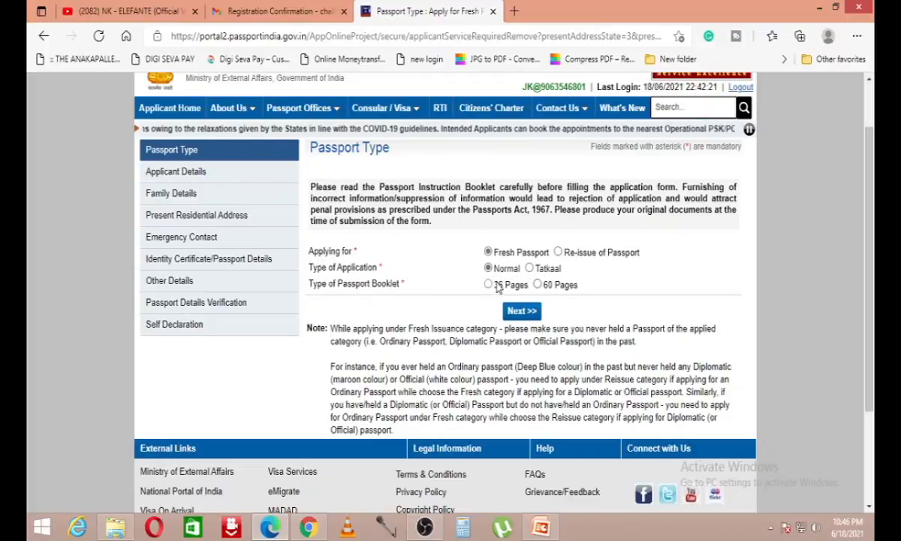
scroll(527, 286, "down", 1)
left_click(522, 245)
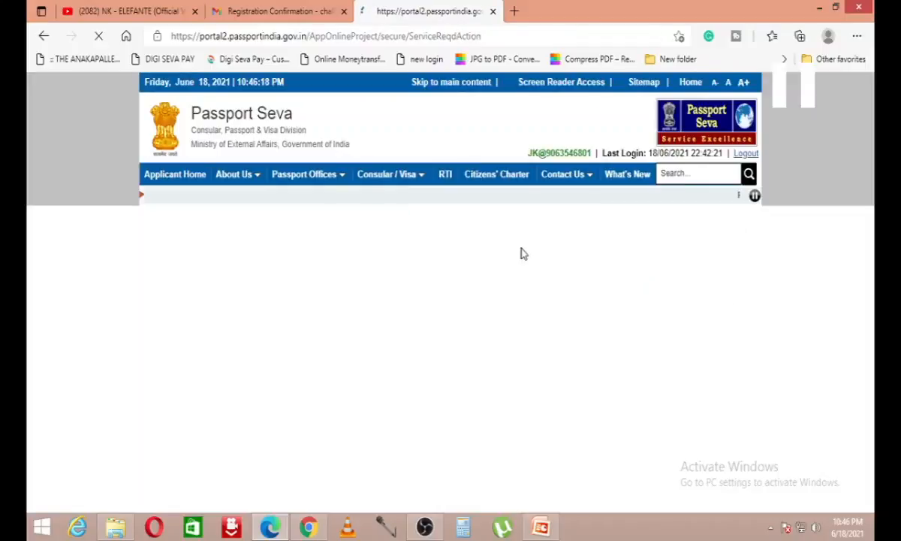
Step: Enter the applicant's given name and surname and set gender to Male
left_click(523, 289)
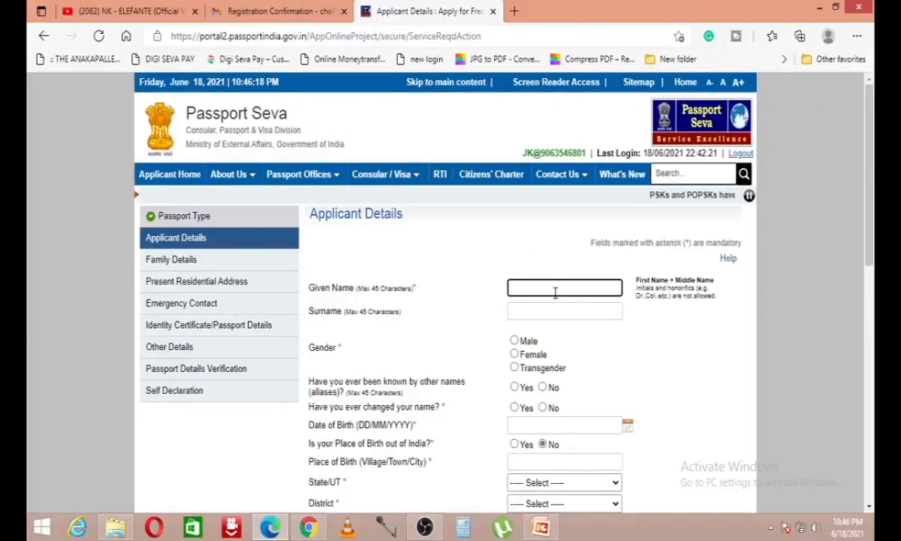
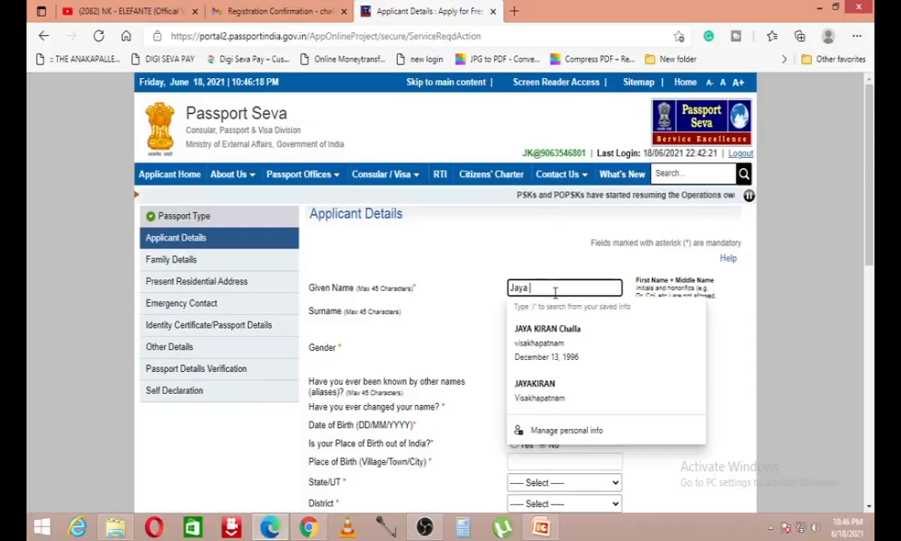
key("Tab")
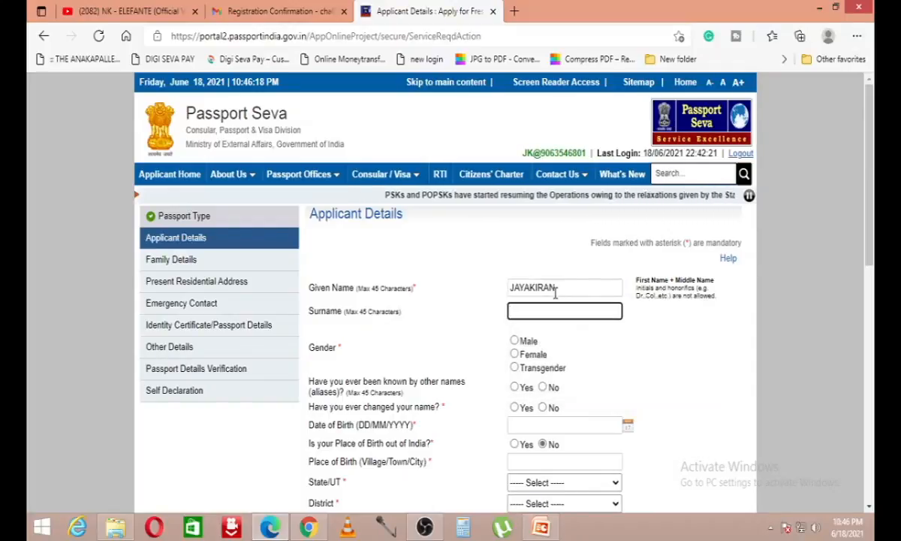
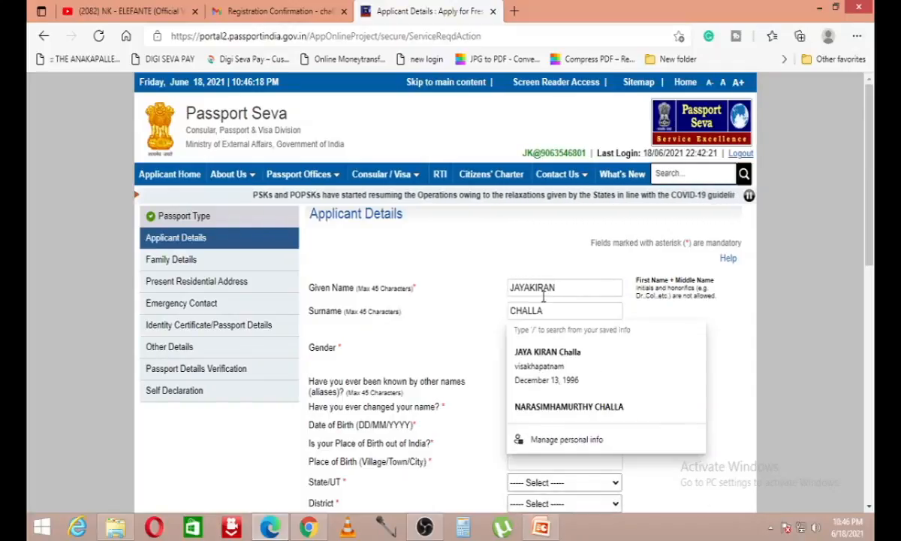
key("Tab")
scroll(543, 297, "down", 2)
key("space")
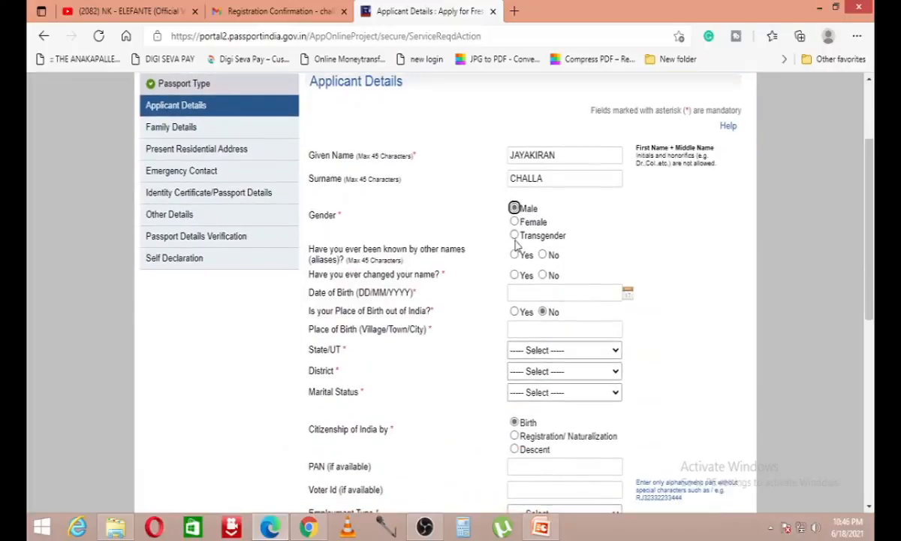
Step: Answer No to being known by other names and No to having changed name
left_click_drag(312, 249, 348, 261)
left_click(495, 262)
left_click(543, 256)
left_click(542, 274)
left_click(525, 292)
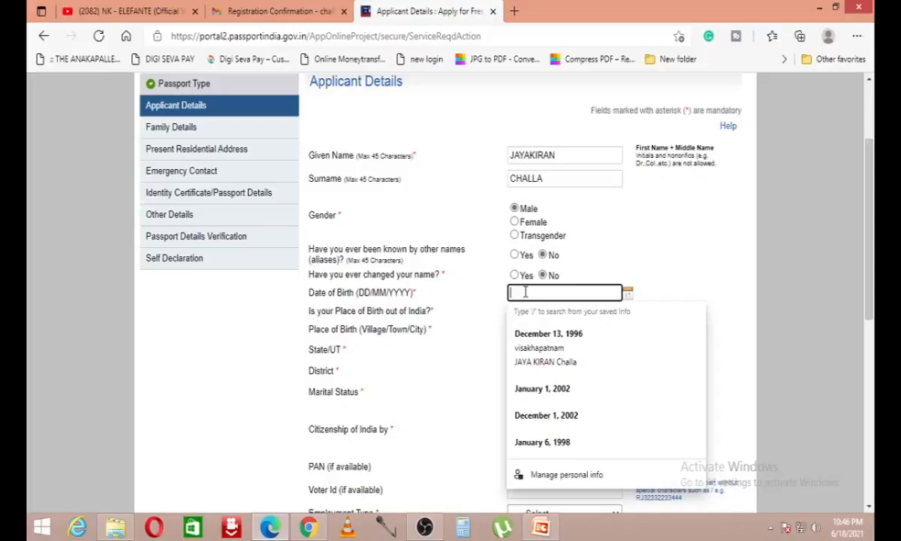
left_click(628, 292)
left_click(592, 315)
scroll(583, 396, "up", 5)
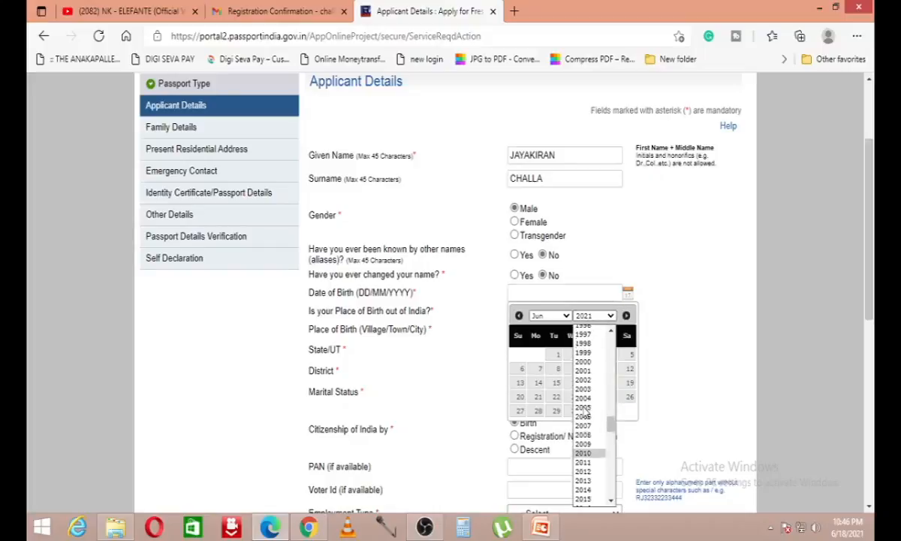
left_click(584, 357)
left_click(546, 317)
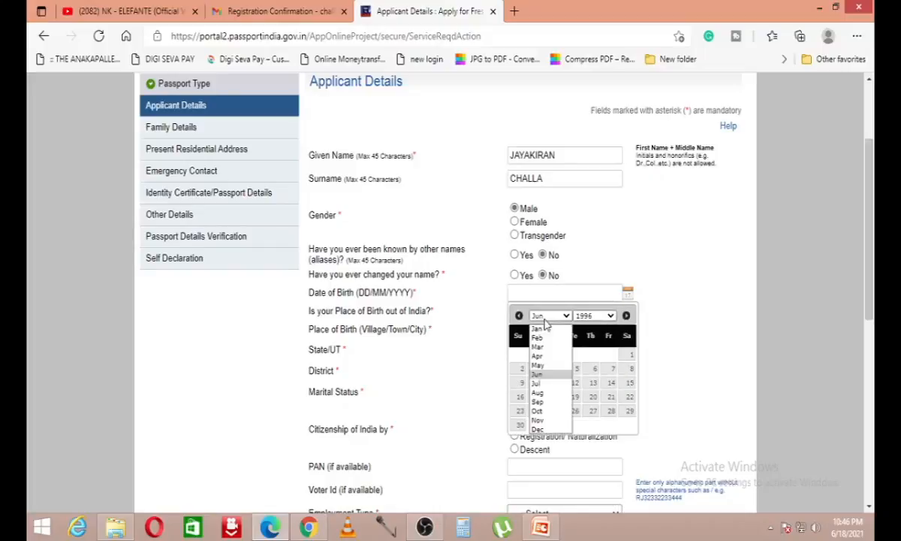
left_click(538, 429)
left_click(610, 370)
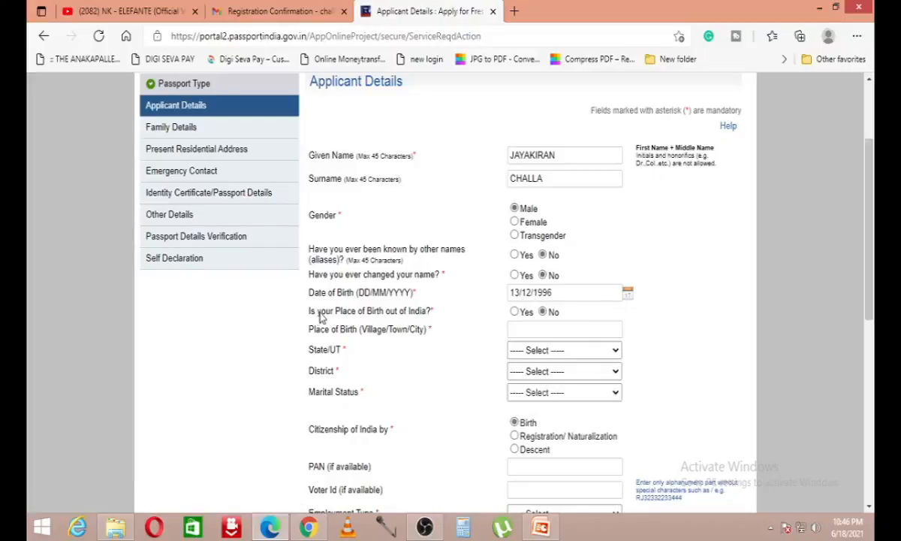
left_click_drag(306, 311, 406, 311)
left_click(450, 352)
Step: Enter VISAKHAPATNAM as place of birth, with state Andhra Pradesh and district Visakhapatnam Urban
left_click(575, 331)
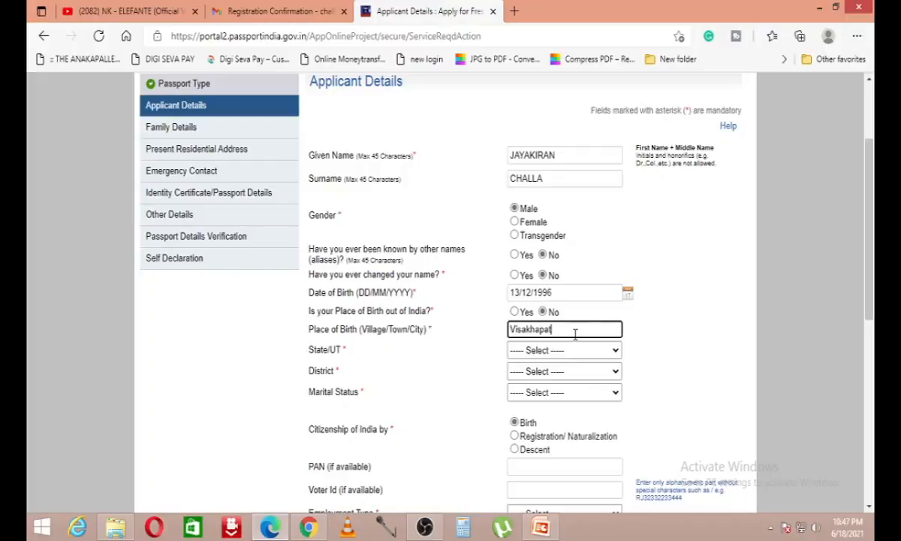
left_click(648, 336)
scroll(648, 335, "down", 1)
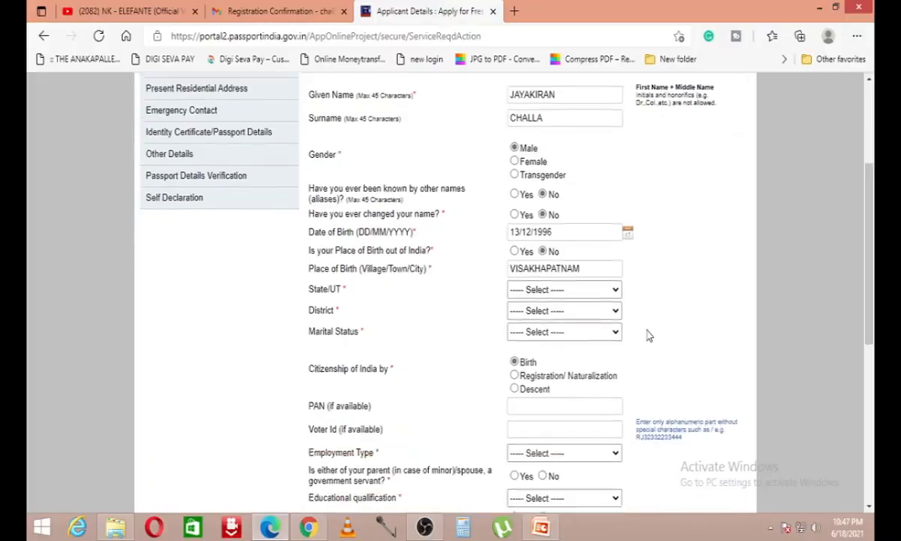
left_click(518, 286)
left_click(587, 71)
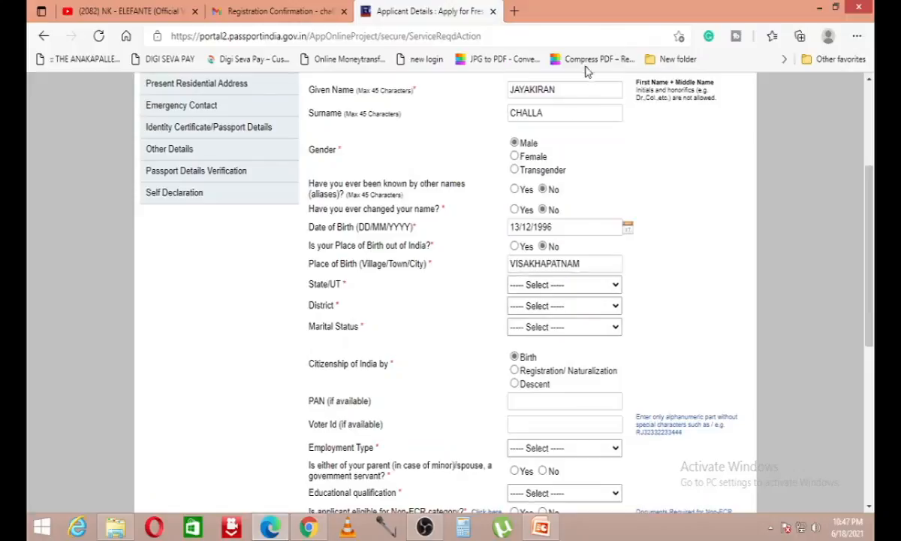
left_click(583, 307)
left_click(555, 251)
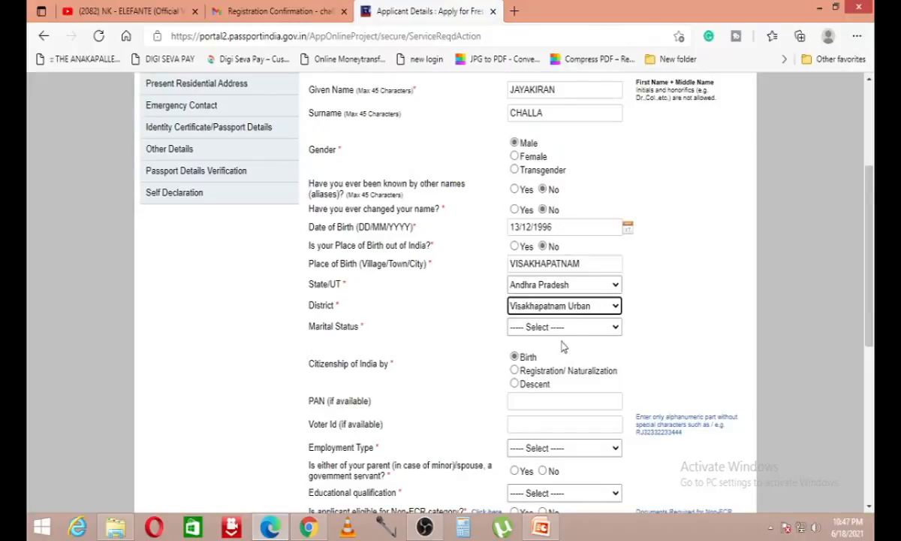
left_click(574, 328)
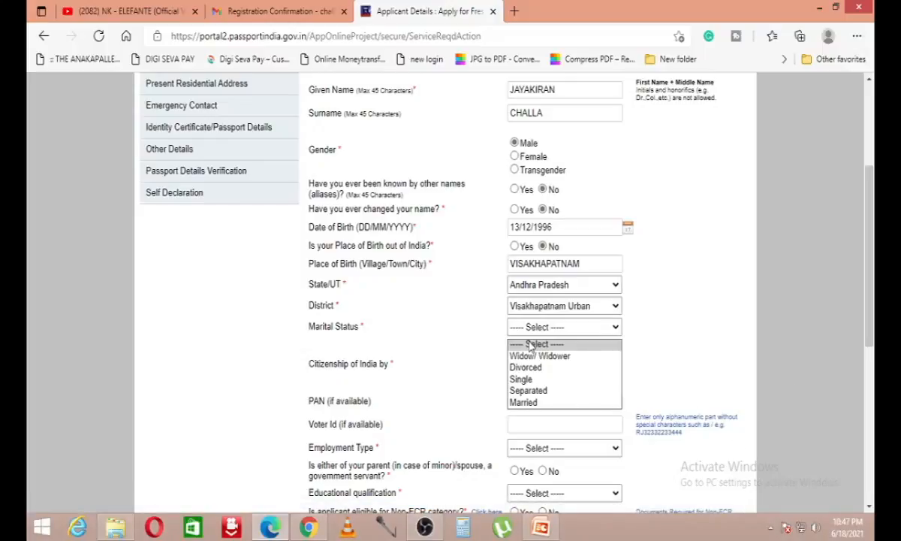
Step: Set the marital status to Married and review the citizenship question
left_click(575, 402)
scroll(553, 258, "down", 2)
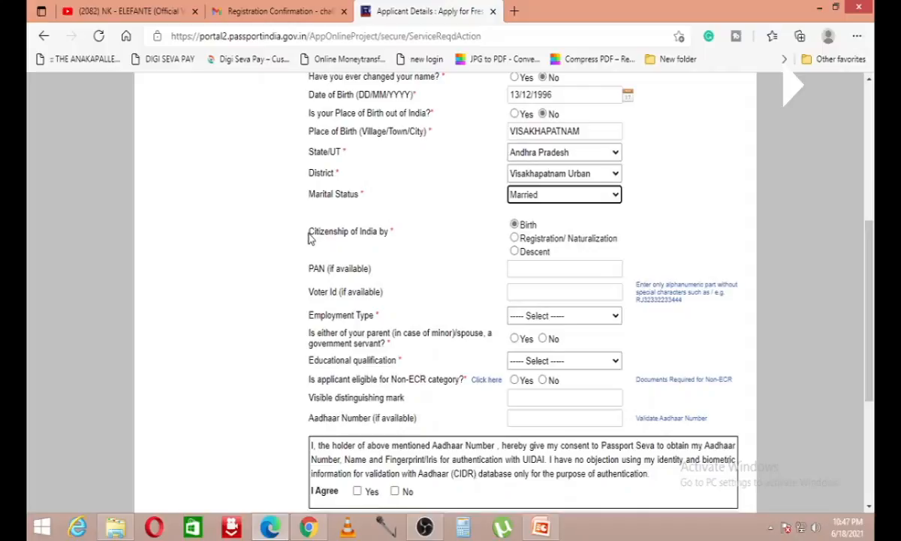
left_click_drag(307, 234, 373, 233)
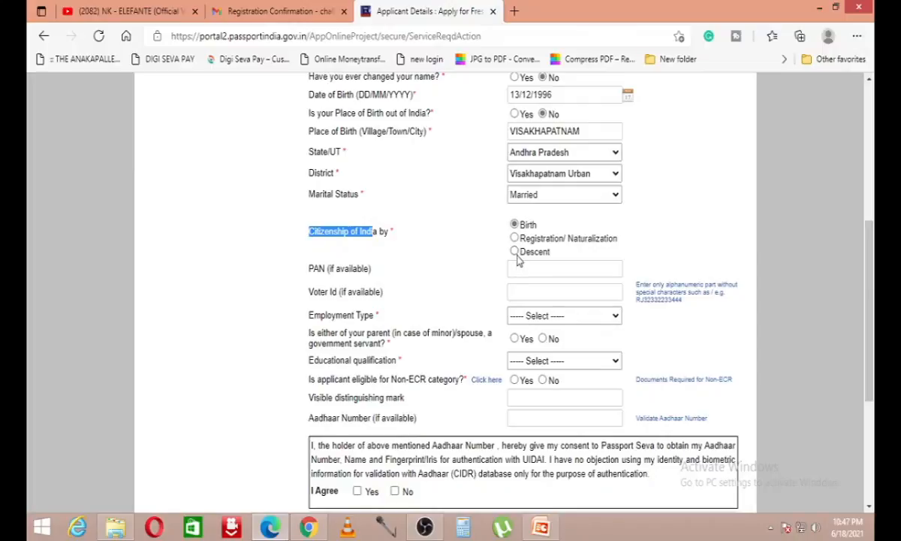
left_click(494, 212)
Step: Fill in the applicant's PAN by accepting the saved suggestion
left_click(545, 270)
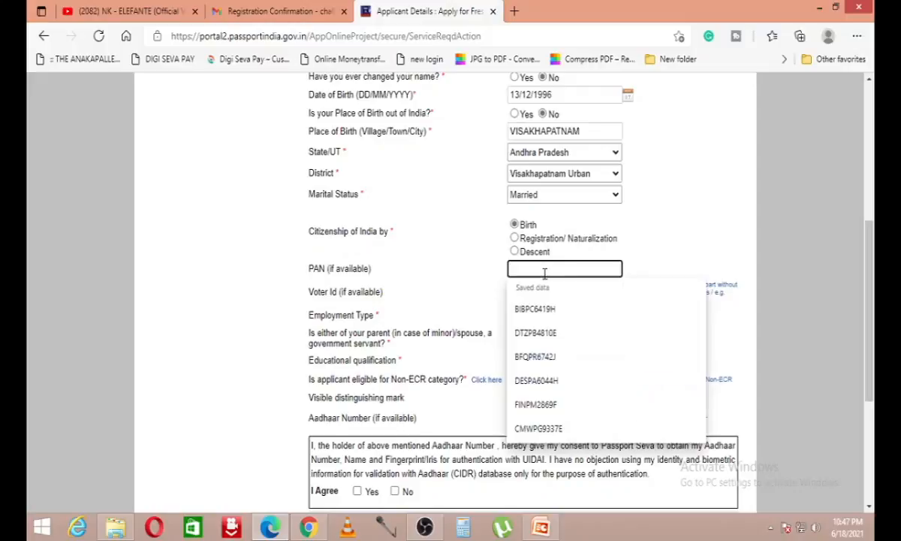
type("BIB")
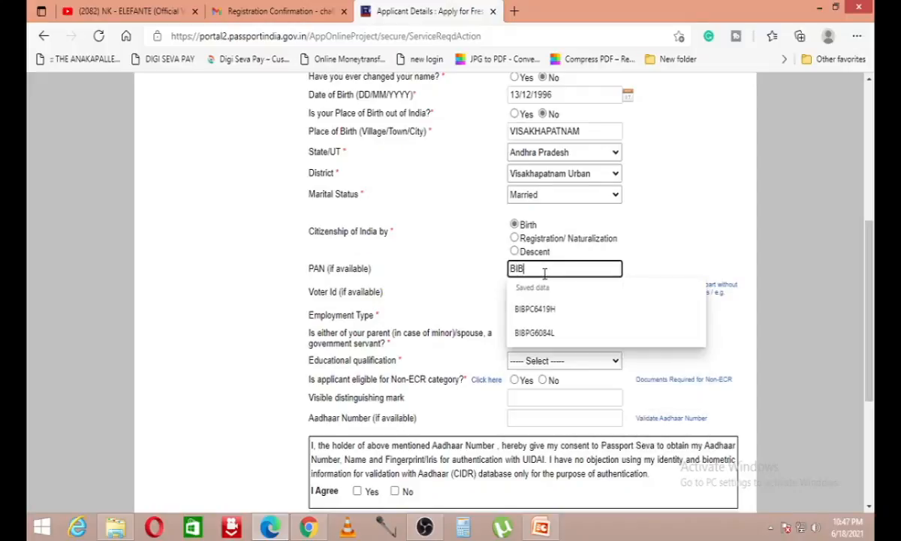
key("Down")
key("Return")
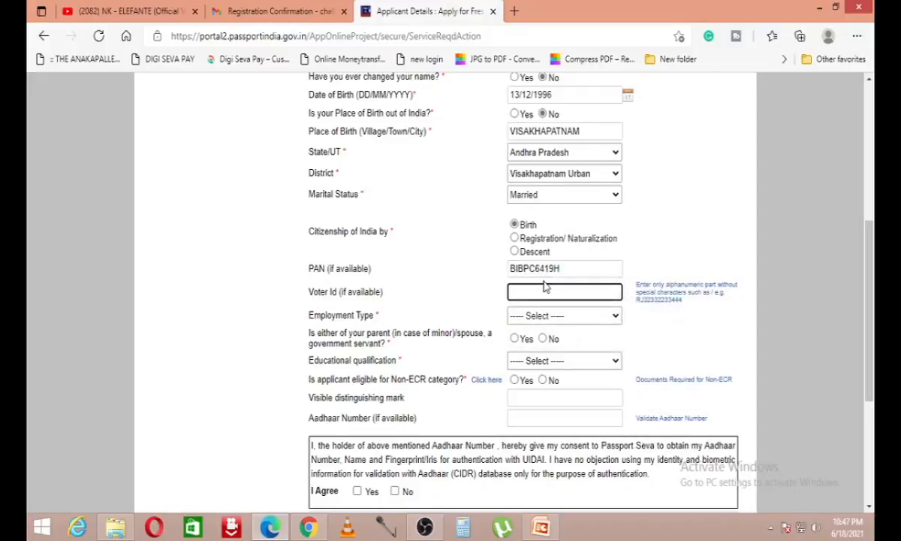
scroll(574, 266, "down", 1)
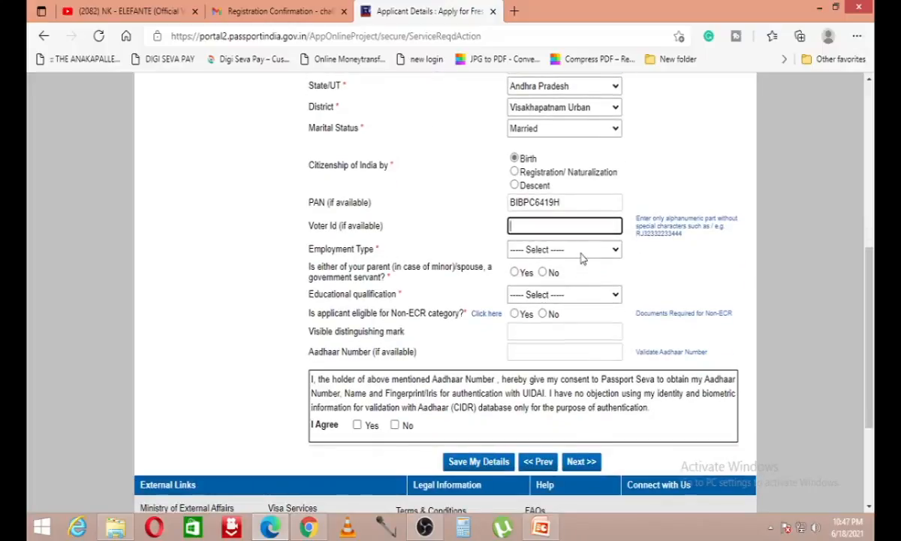
left_click(544, 251)
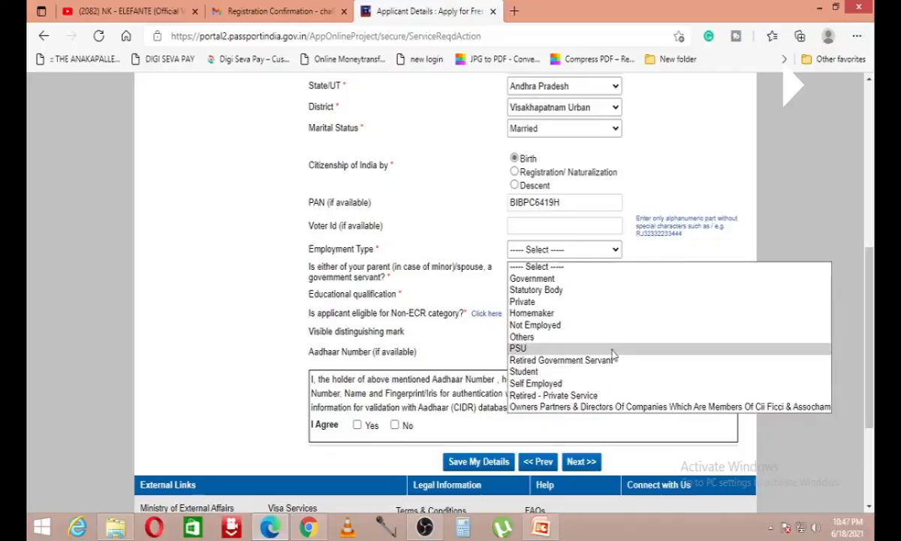
Step: Set employment type to Private and answer No to the government-servant question
left_click(626, 302)
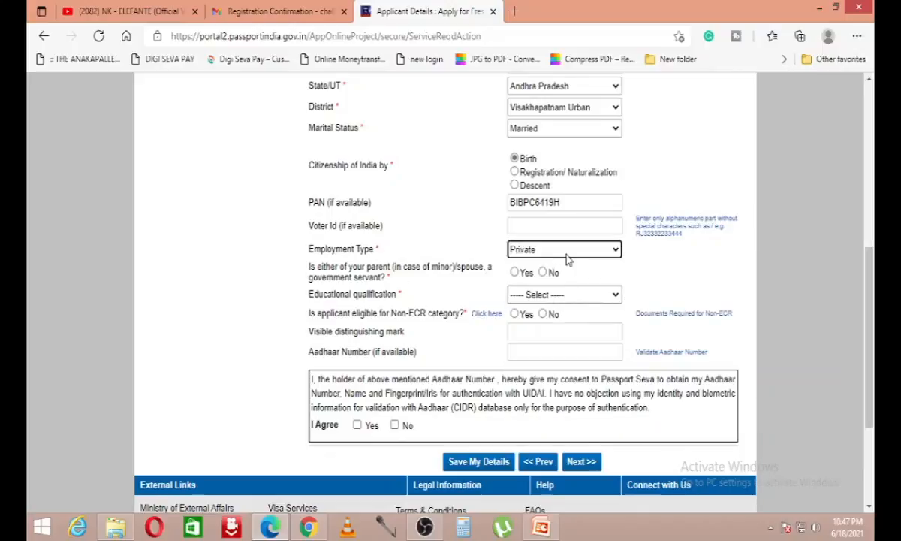
left_click_drag(316, 269, 389, 268)
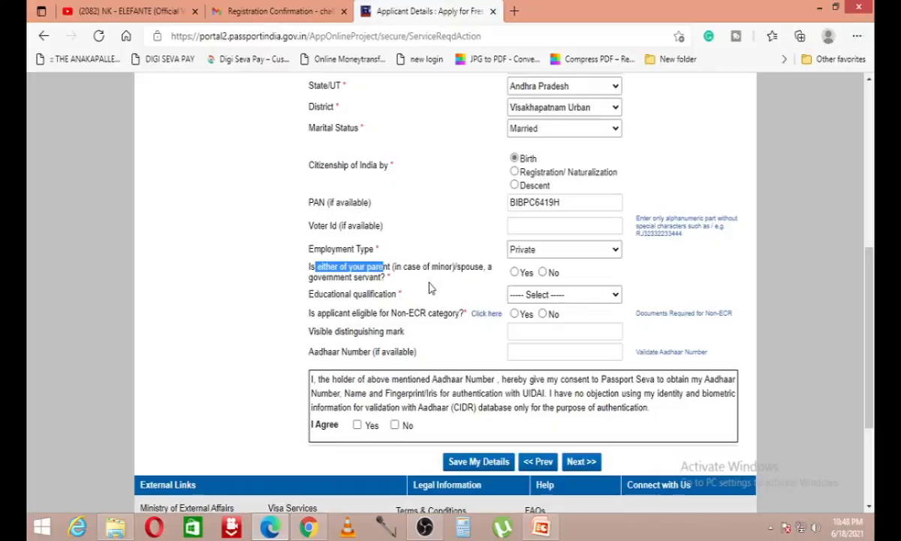
left_click_drag(299, 288, 368, 288)
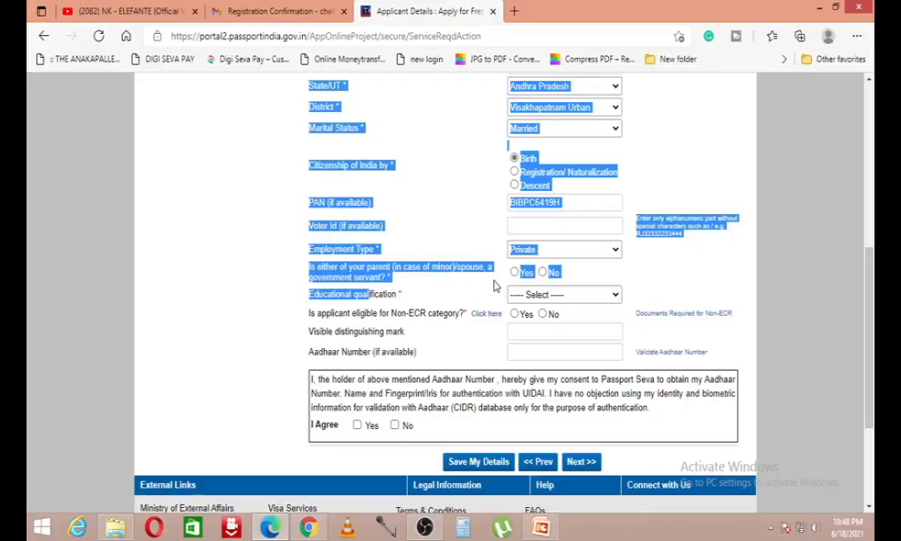
left_click(543, 272)
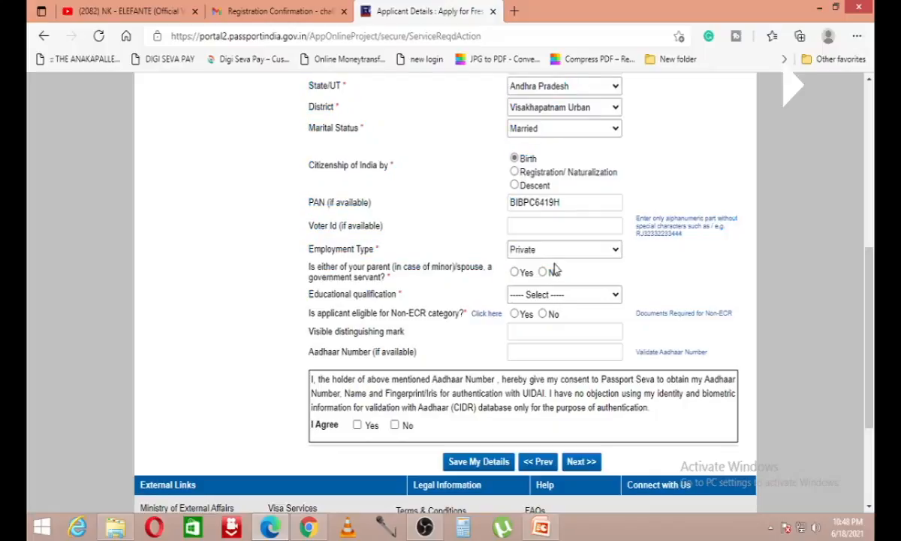
Step: Choose 10th Pass And Above as the educational qualification
left_click(531, 295)
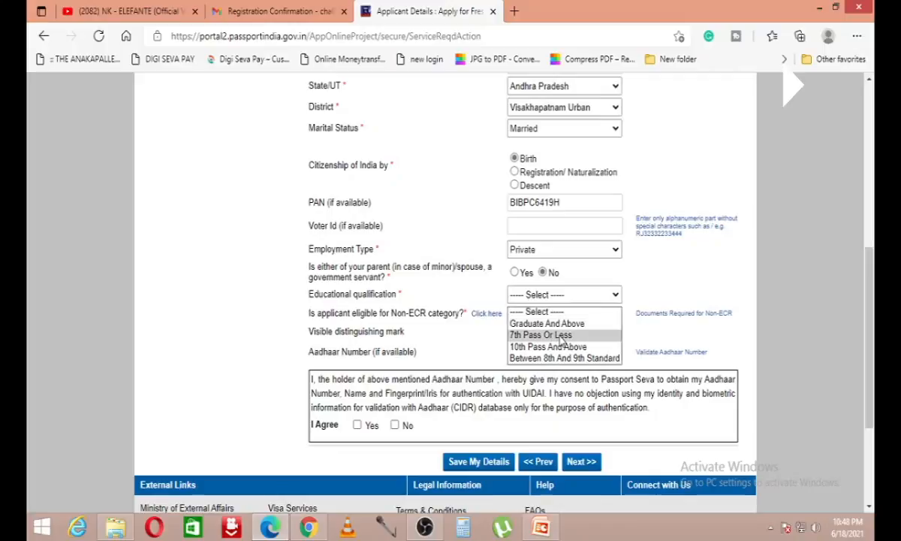
left_click(602, 346)
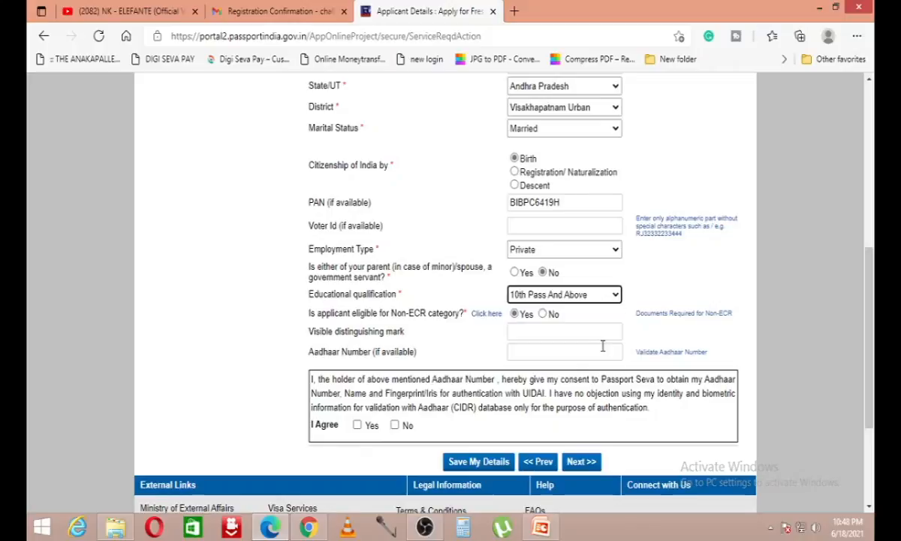
left_click_drag(311, 315, 397, 321)
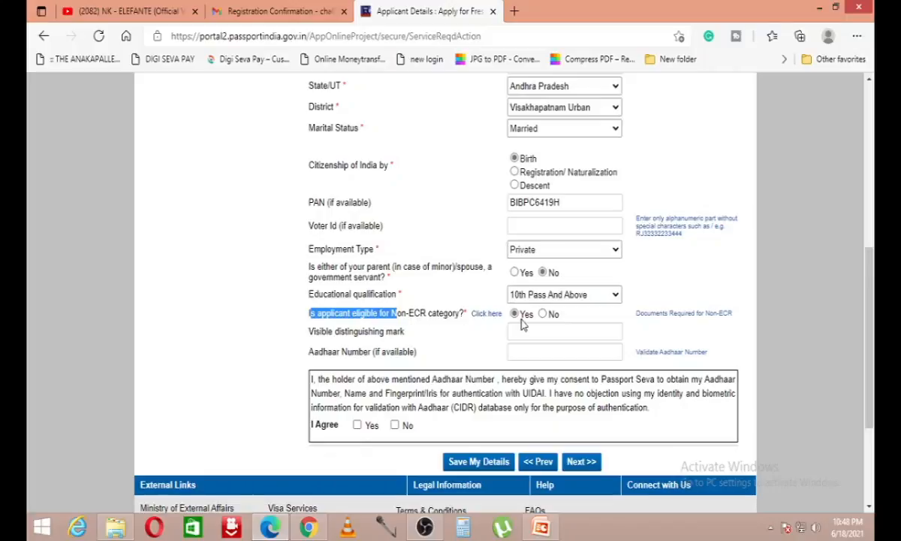
scroll(494, 302, "down", 1)
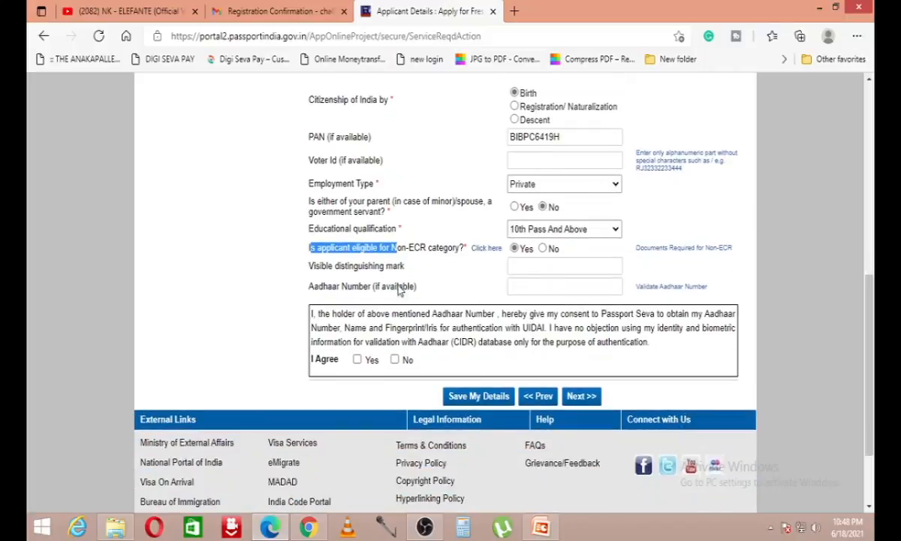
left_click(567, 267)
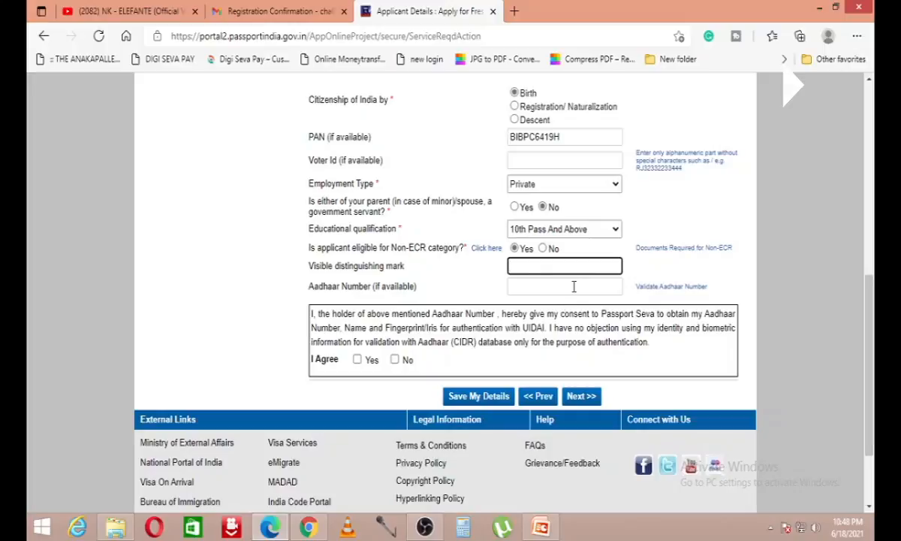
left_click(574, 286)
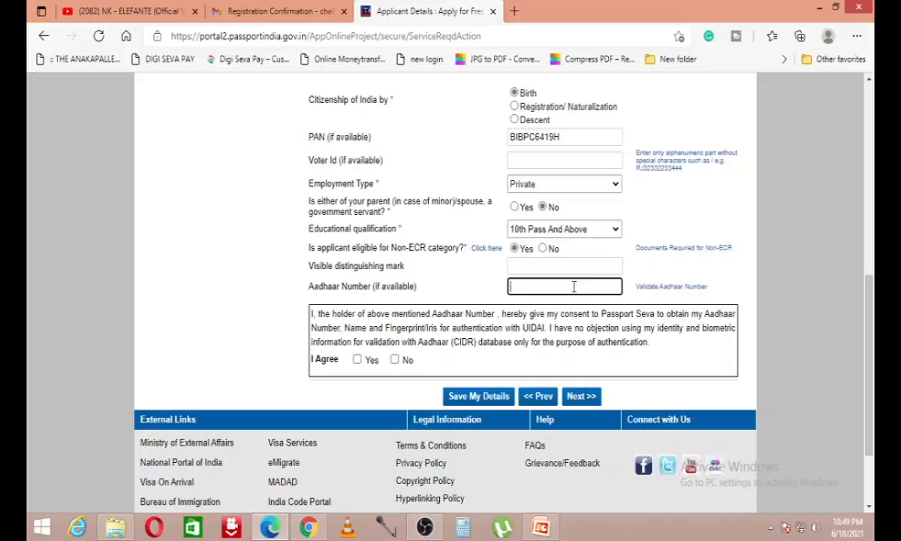
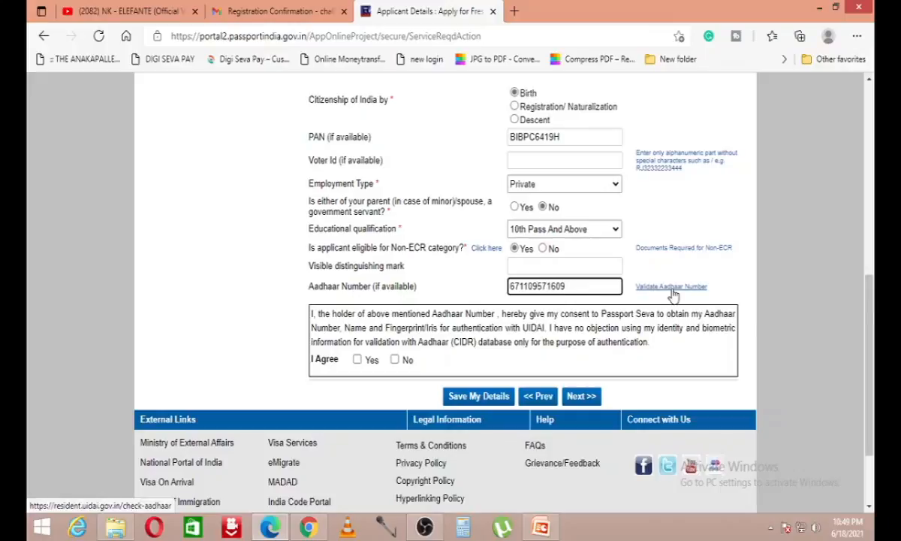
Step: Enter the applicant's Aadhaar number and run the Aadhaar validation
left_click(674, 295)
scroll(390, 283, "down", 3)
left_click(461, 9)
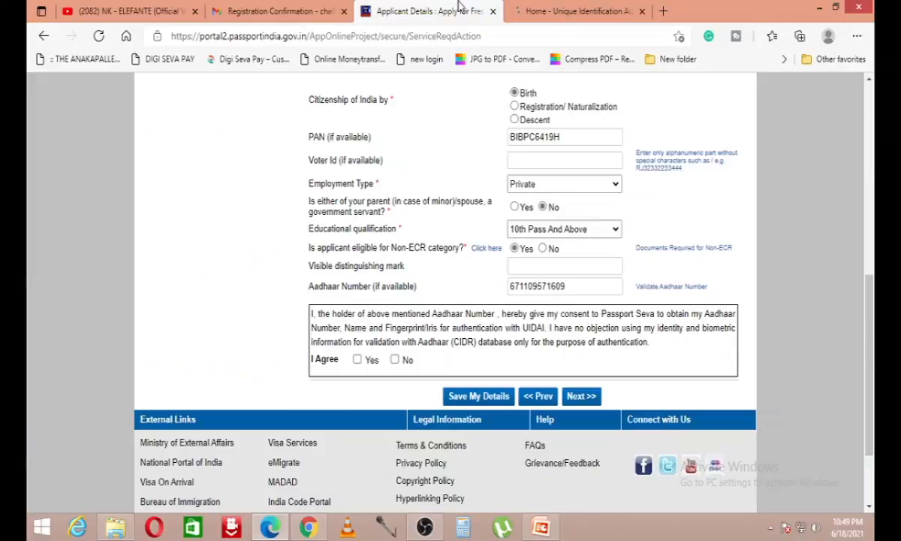
scroll(497, 362, "up", 4)
scroll(500, 351, "down", 6)
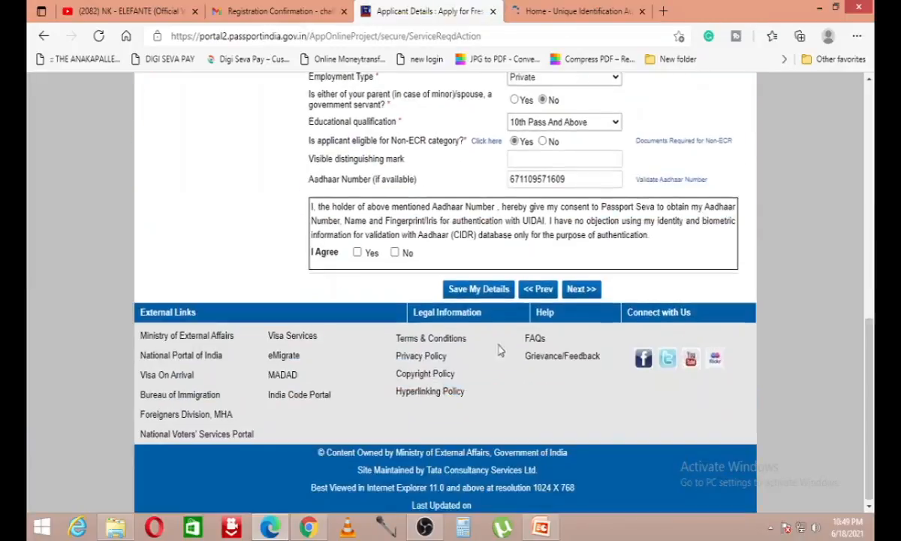
Step: Save the applicant details and note the assigned Application Reference Number
left_click(463, 287)
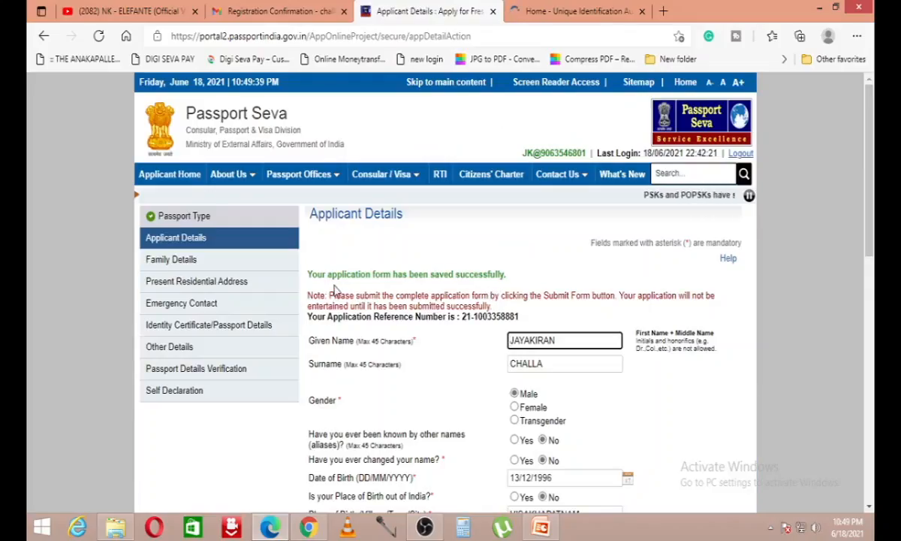
left_click_drag(309, 274, 507, 275)
left_click_drag(519, 316, 464, 320)
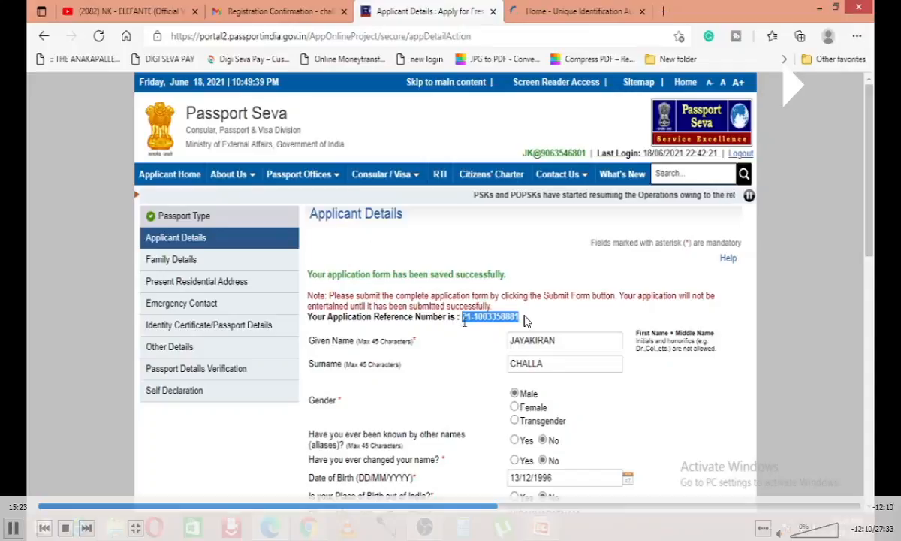
left_click(492, 302)
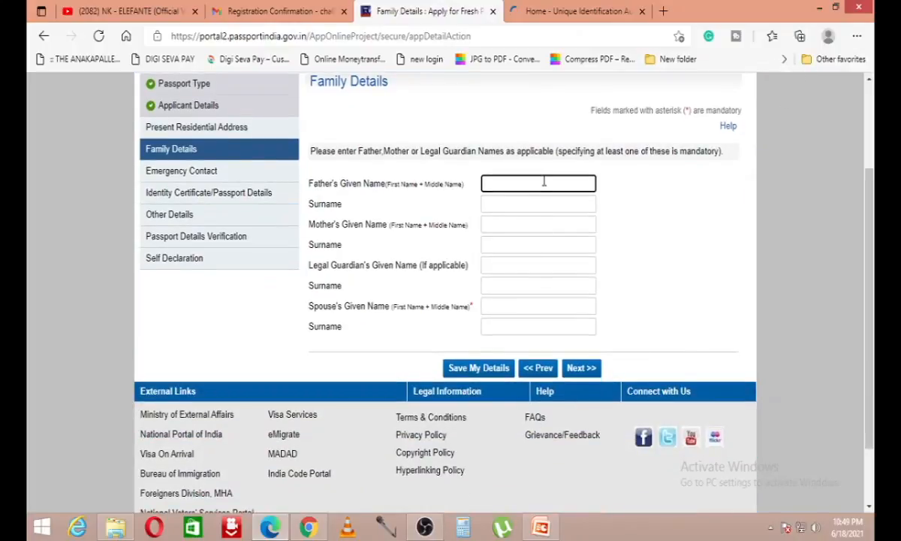
Step: Enter the father's name from saved suggestions and the mother's given name and surname
left_click(543, 183)
type("Nara")
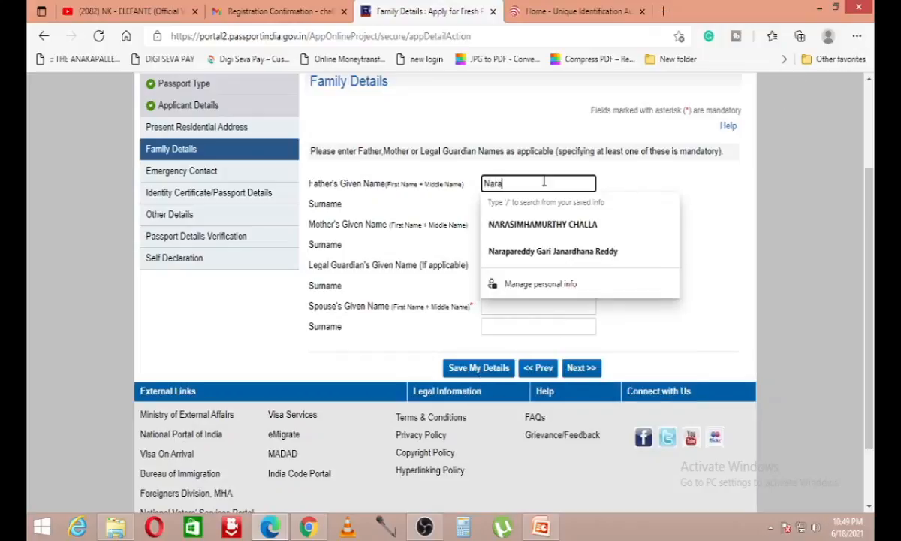
type("si")
left_click(525, 224)
left_click(529, 227)
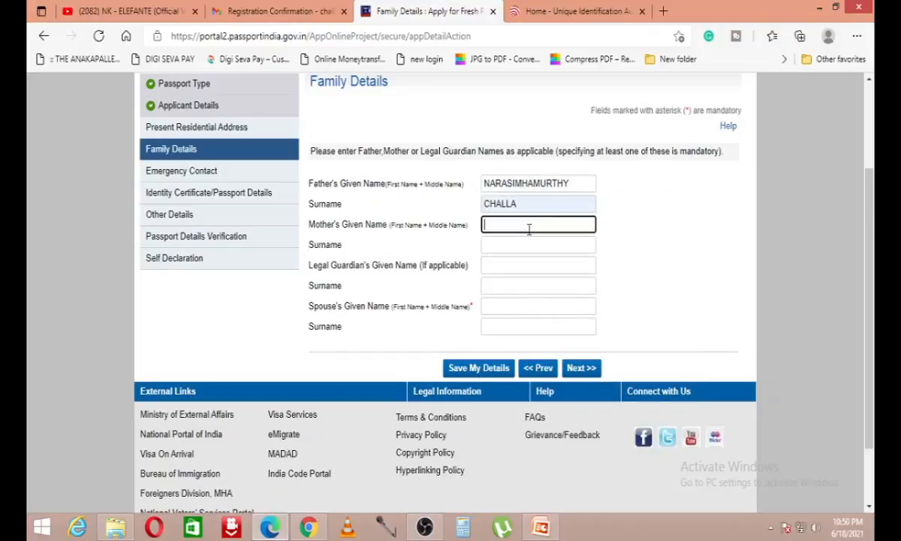
key("Tab")
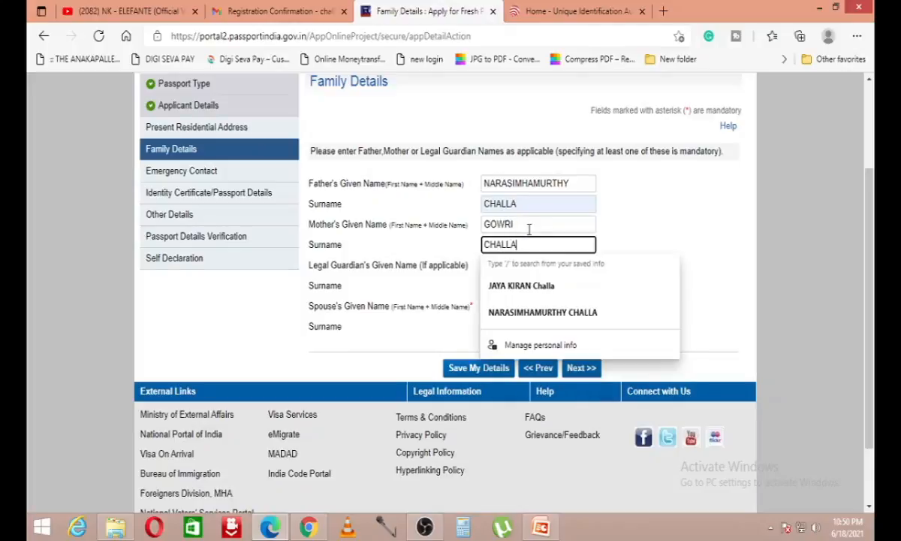
left_click(528, 229)
type("L")
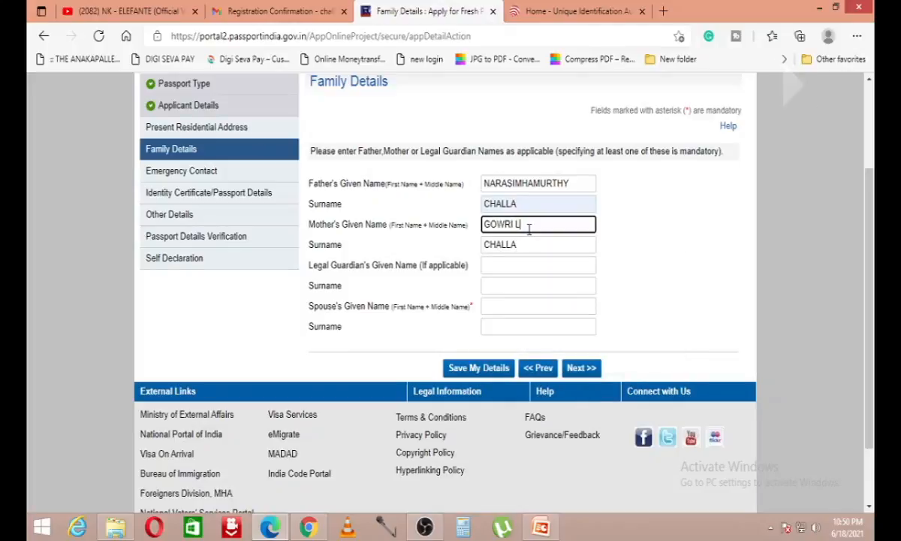
type("ATE")
Step: Enter the spouse's given name and surname, then save the family details
scroll(544, 222, "down", 1)
left_click(573, 201)
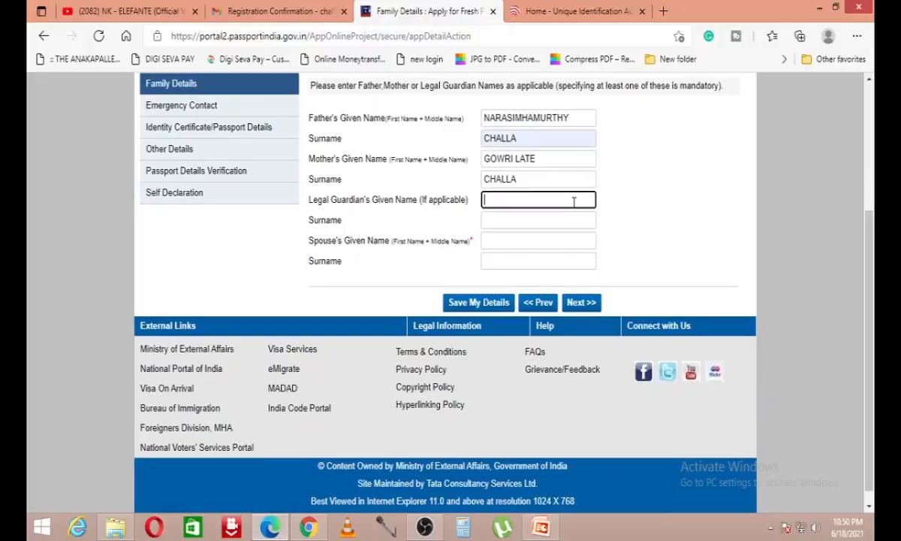
left_click_drag(311, 199, 481, 201)
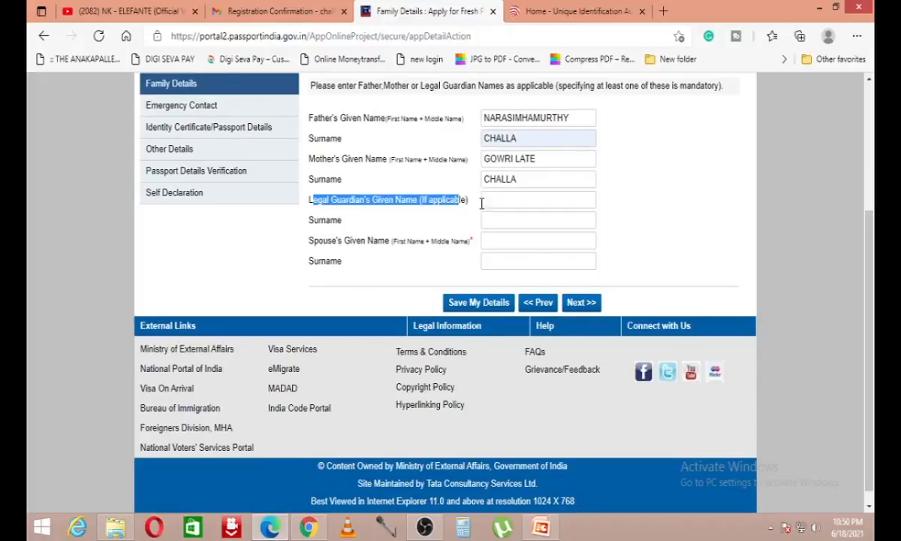
left_click(506, 240)
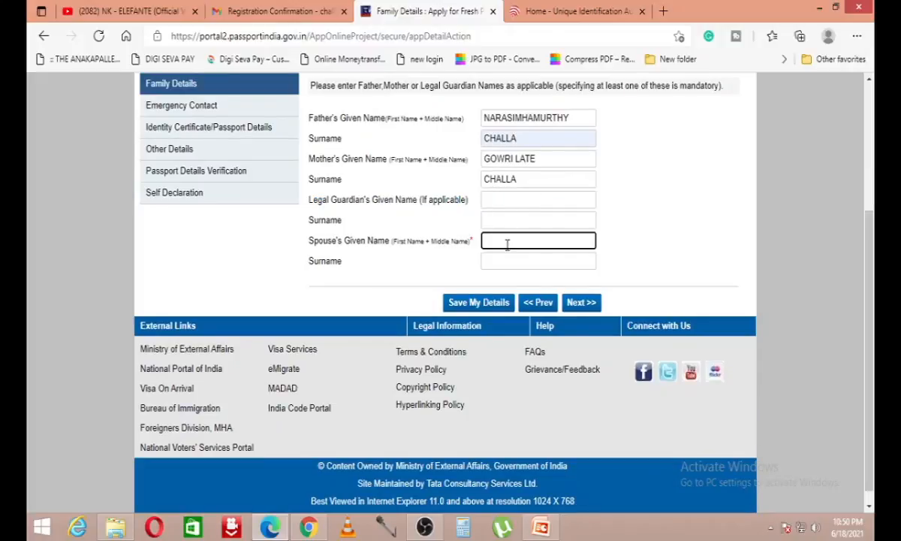
key("Tab")
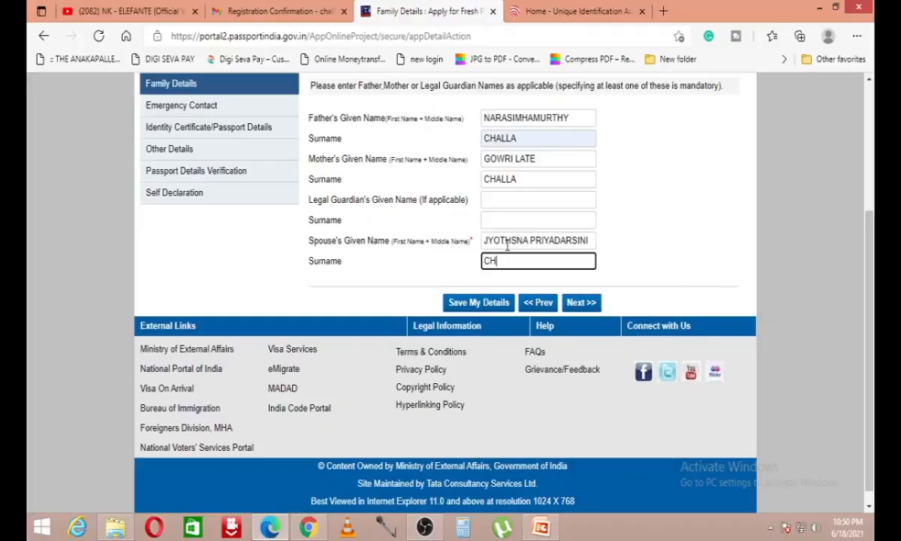
left_click(475, 303)
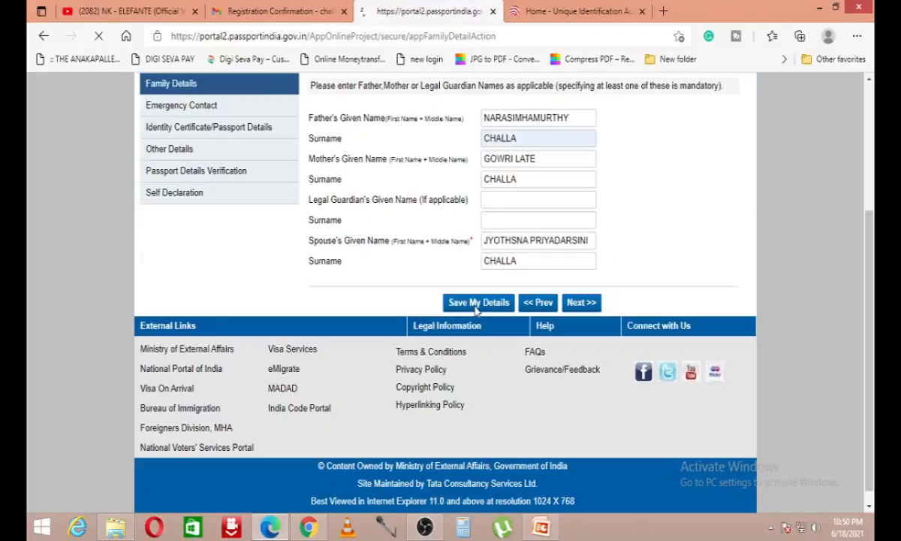
scroll(338, 258, "down", 5)
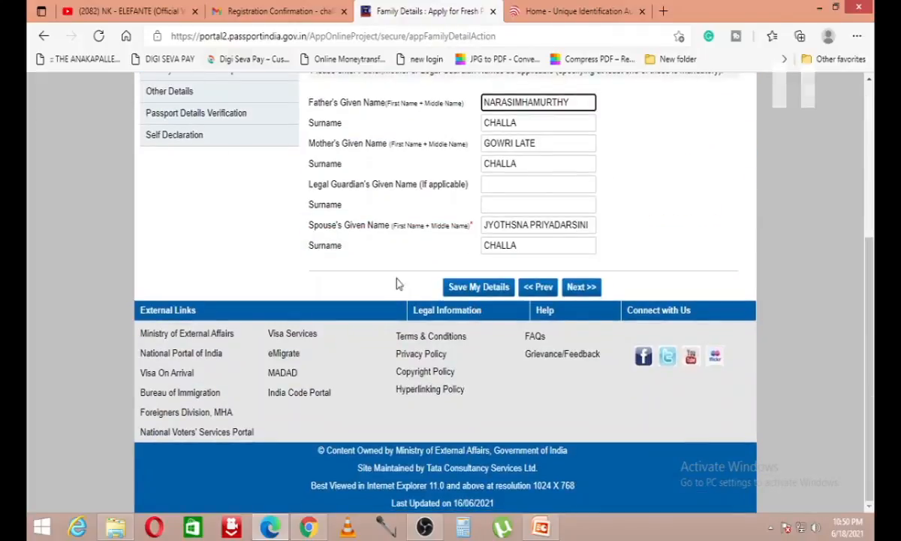
Step: Enter the house number and street, city Visakhapatnam, and Gajuwaka as the police station
left_click(584, 289)
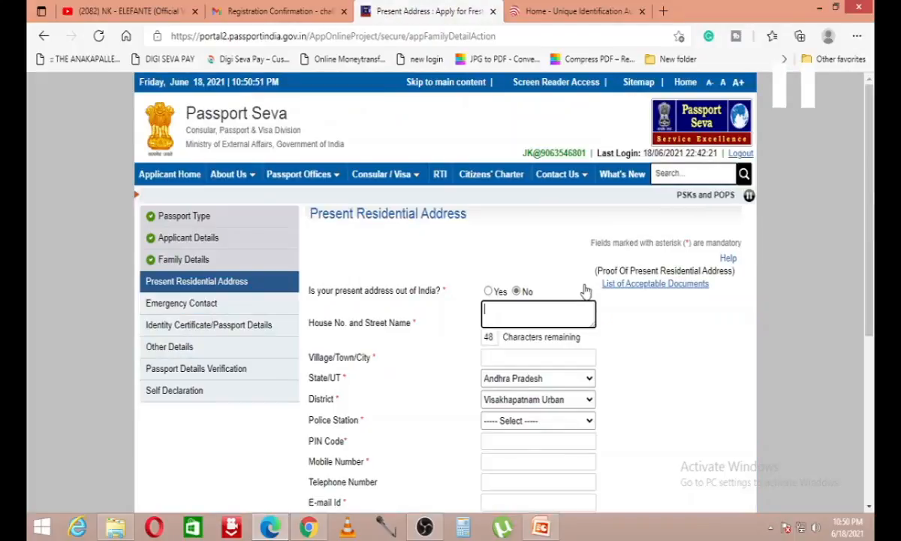
scroll(465, 233, "down", 2)
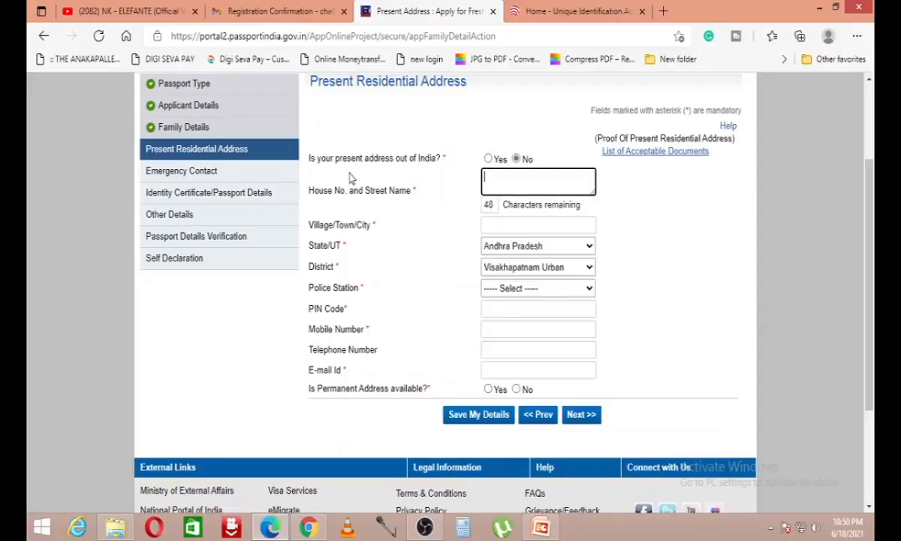
left_click_drag(301, 159, 445, 169)
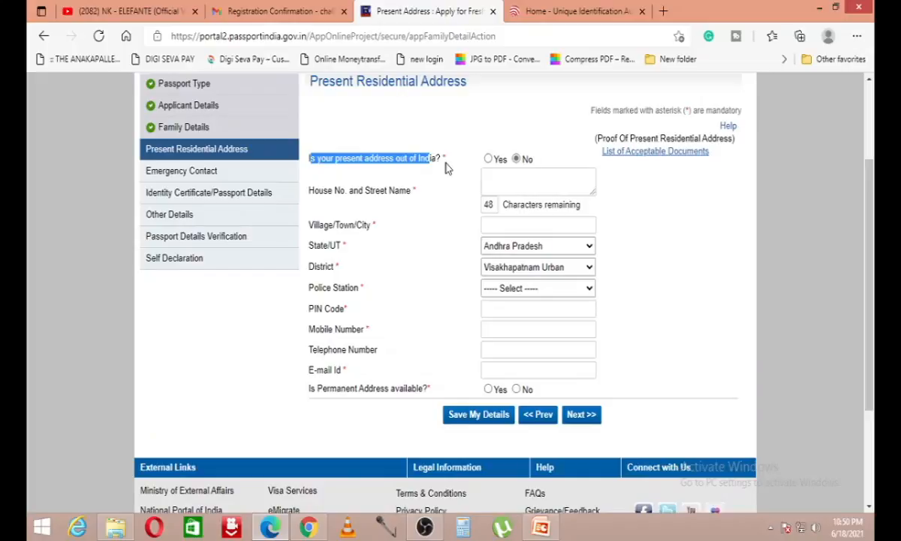
left_click(527, 177)
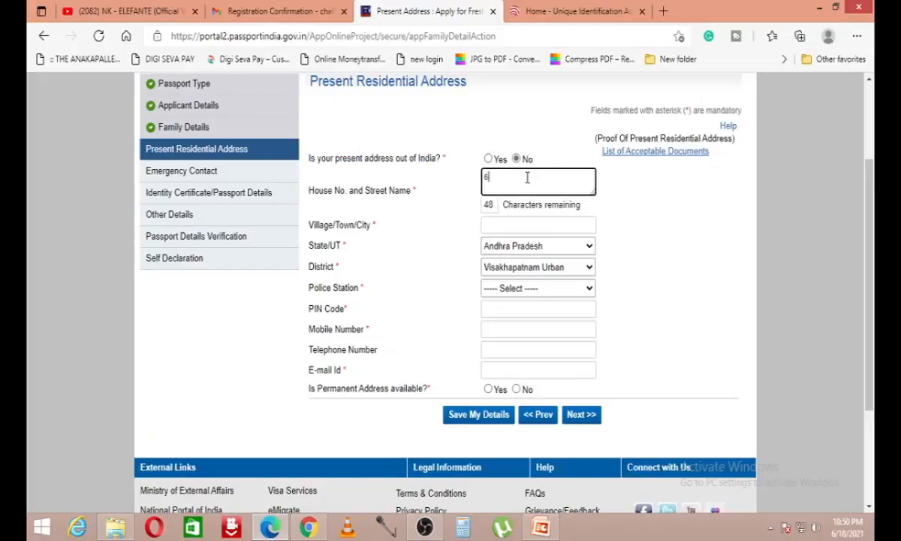
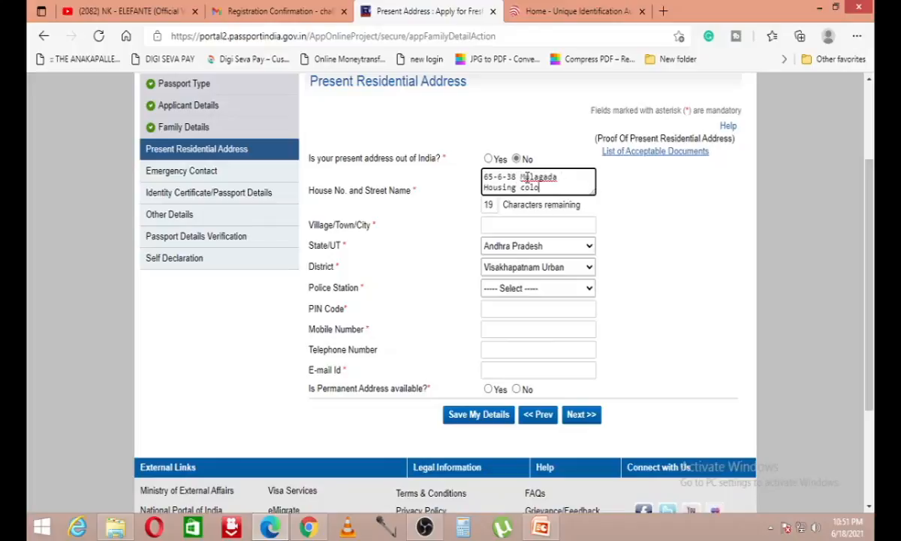
key("Tab")
key("Tab")
type("V")
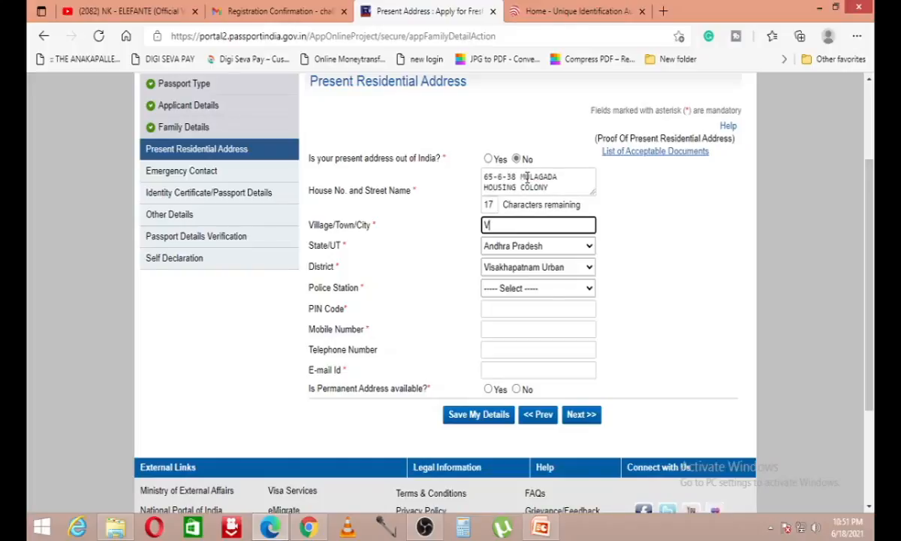
type("isakhapatnam")
key("Tab")
key("Tab")
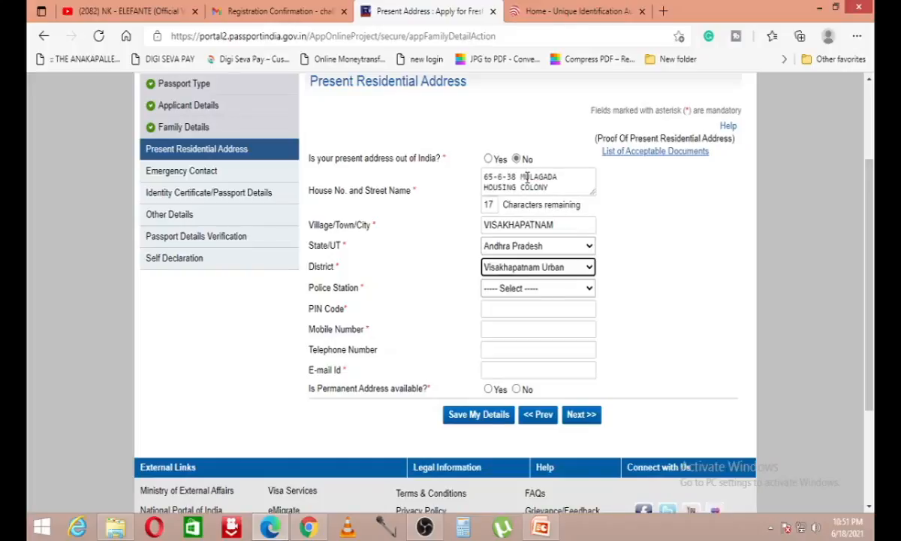
key("Tab")
left_click(536, 289)
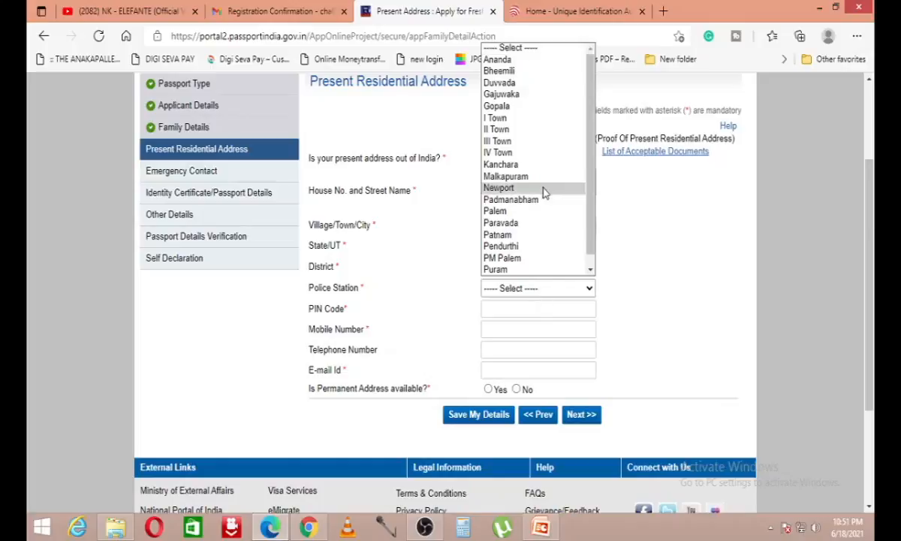
scroll(544, 188, "down", 1)
left_click(554, 83)
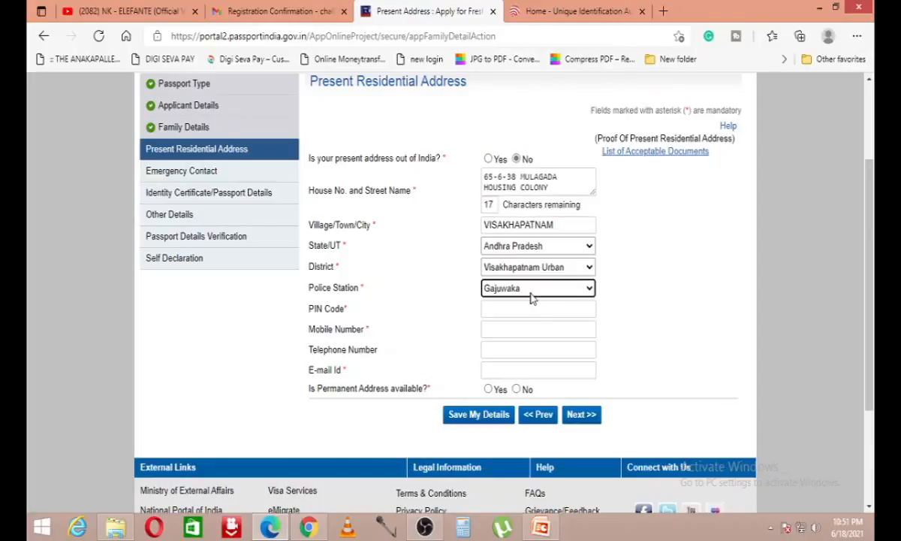
scroll(543, 246, "down", 1)
Step: Fill in the PIN code, mobile number and e-mail address
left_click(543, 243)
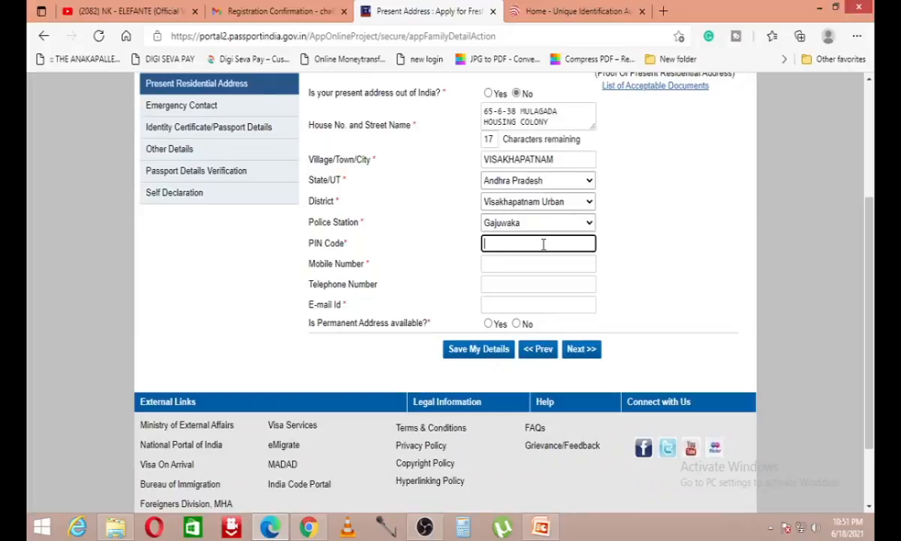
type("530026")
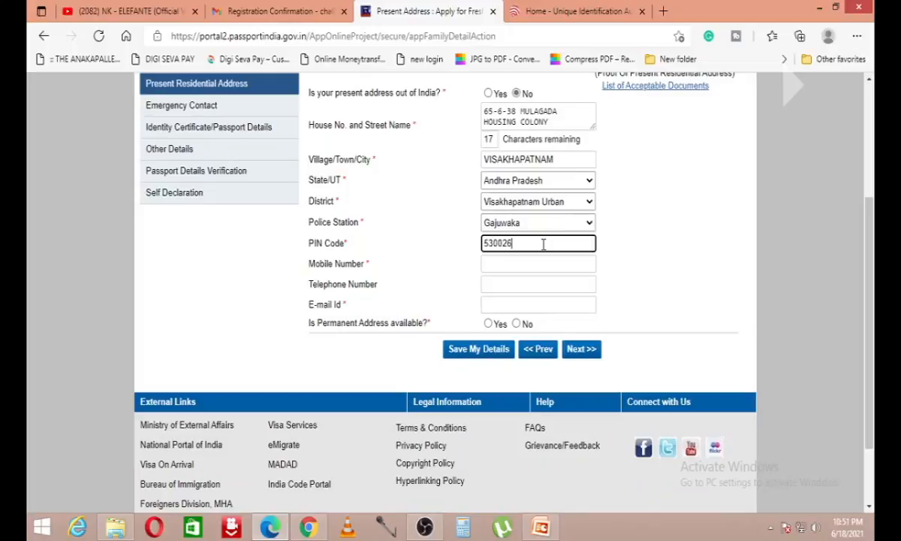
key("Tab")
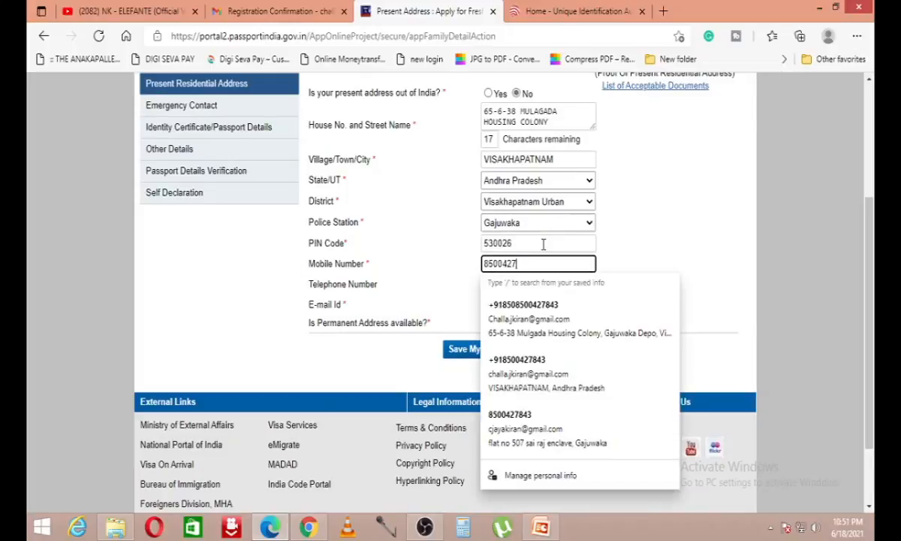
key("Tab")
key("Tab")
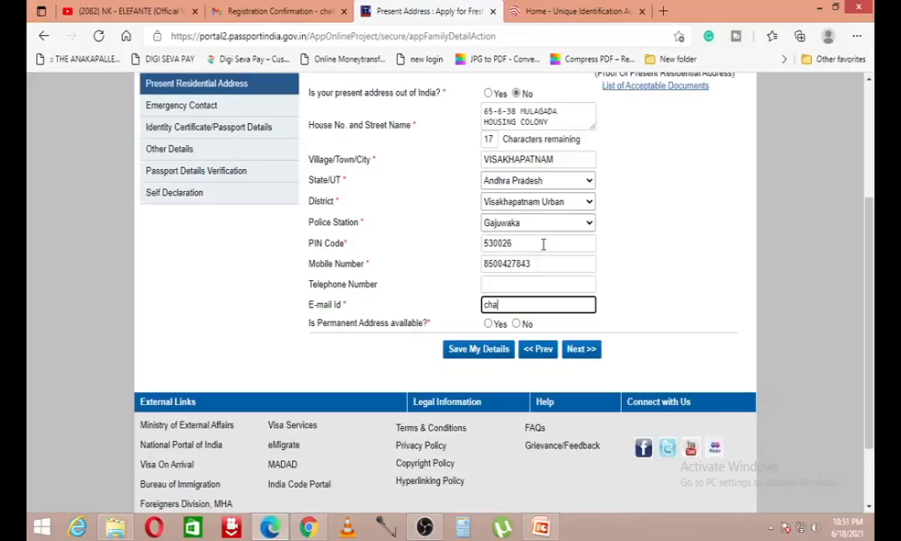
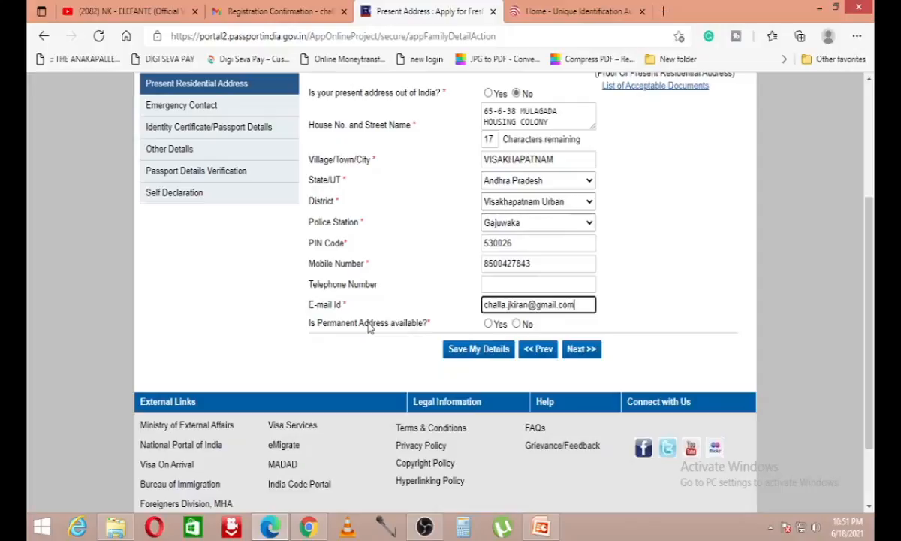
Step: Answer Yes to having a permanent address matching the present one, and save
left_click_drag(318, 323, 400, 324)
left_click(488, 324)
left_click_drag(321, 338, 451, 338)
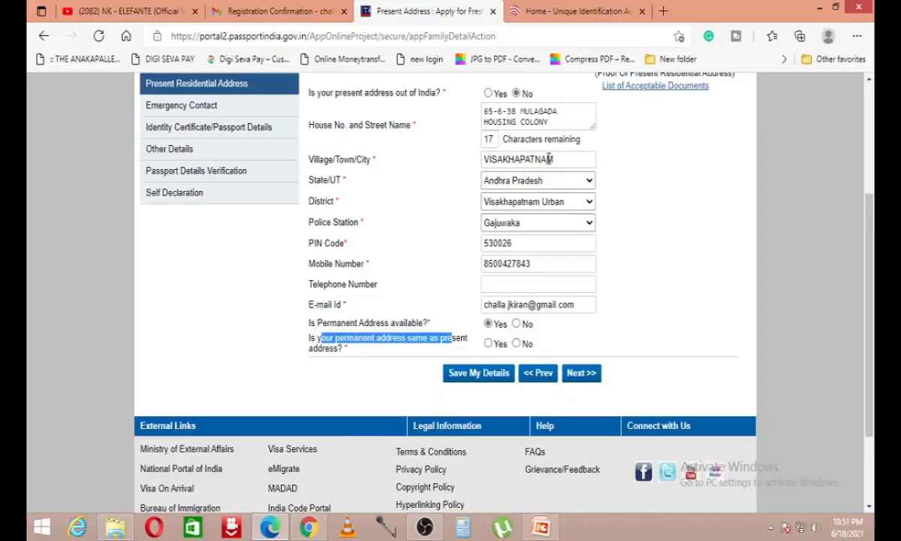
left_click(491, 346)
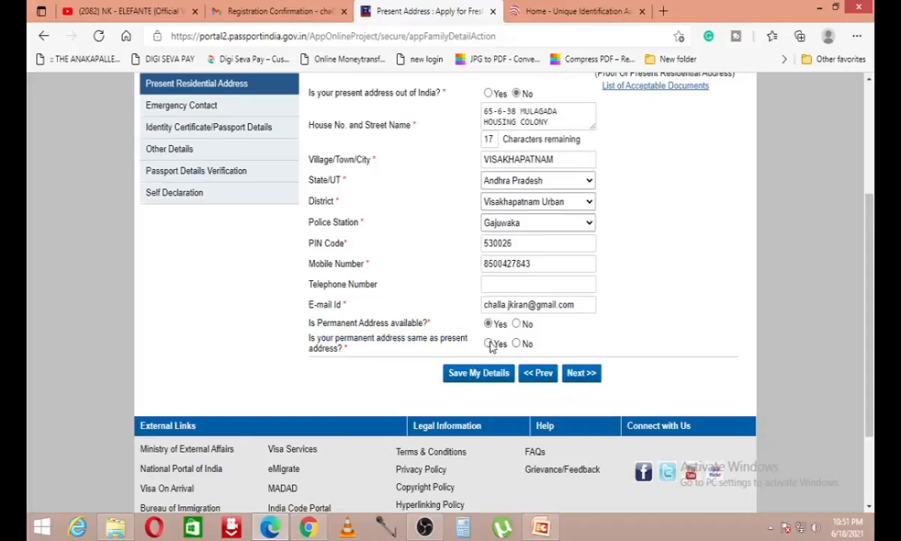
left_click(473, 374)
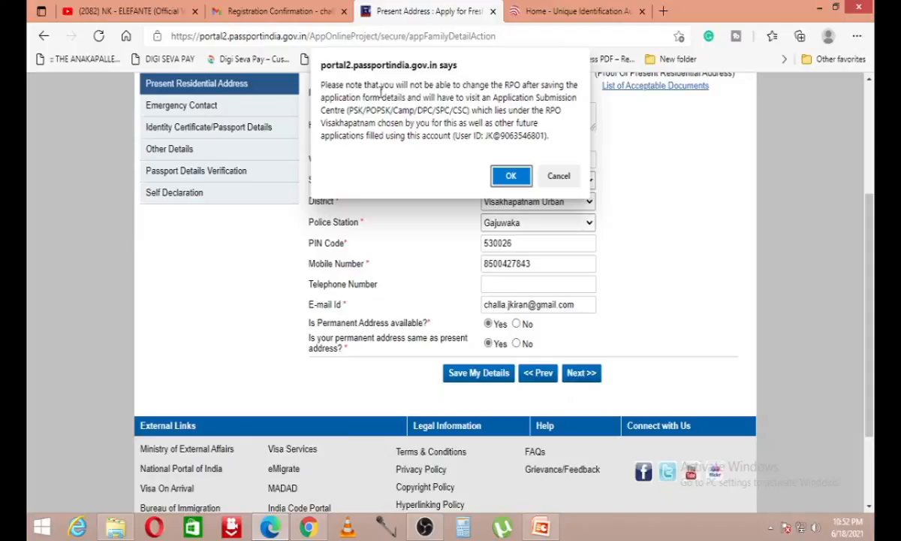
Step: Accept the Visakhapatnam RPO warning with OK so the address is saved
left_click_drag(370, 86, 493, 85)
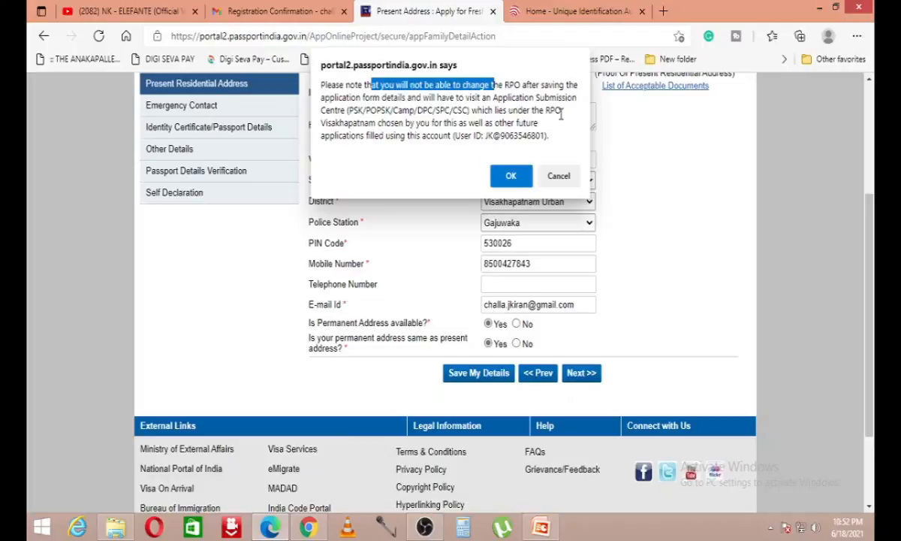
left_click_drag(539, 123, 460, 123)
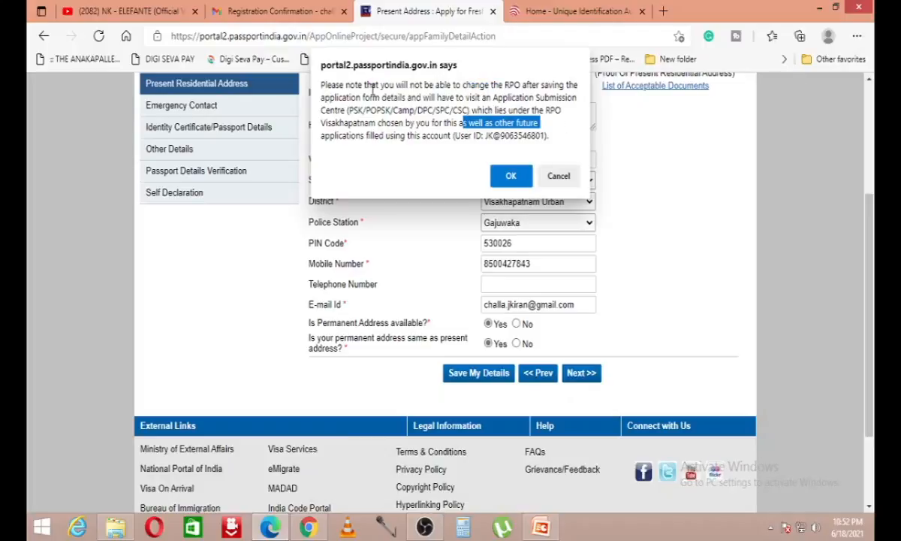
left_click_drag(371, 86, 585, 110)
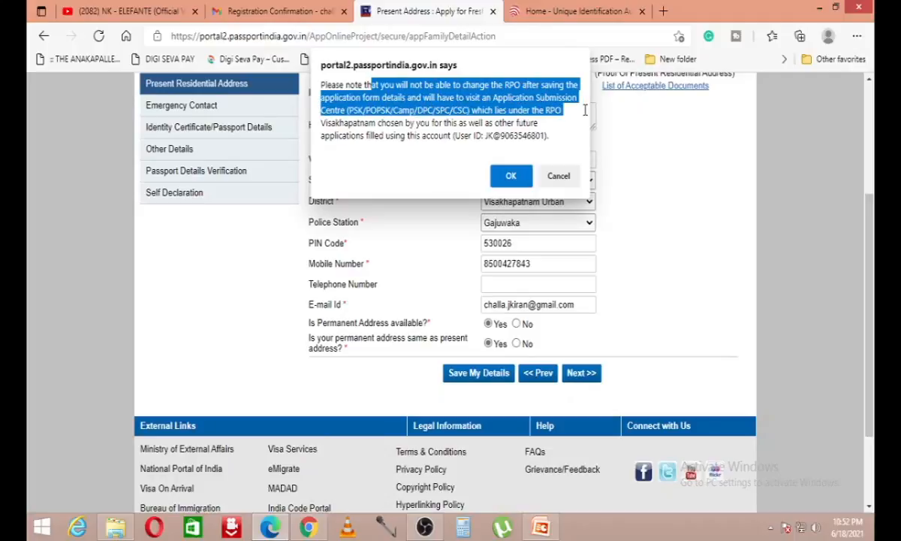
left_click(317, 119)
left_click_drag(326, 121, 513, 175)
left_click(460, 109)
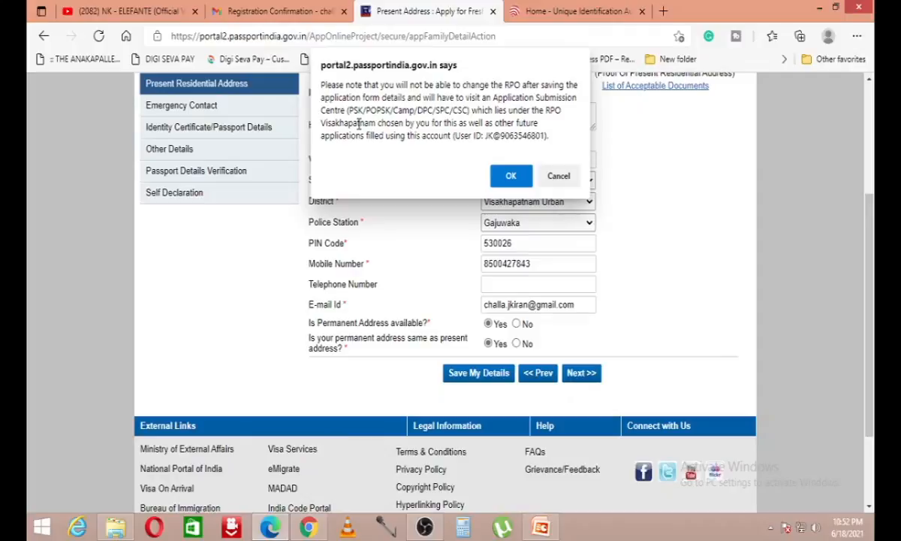
left_click_drag(326, 123, 433, 124)
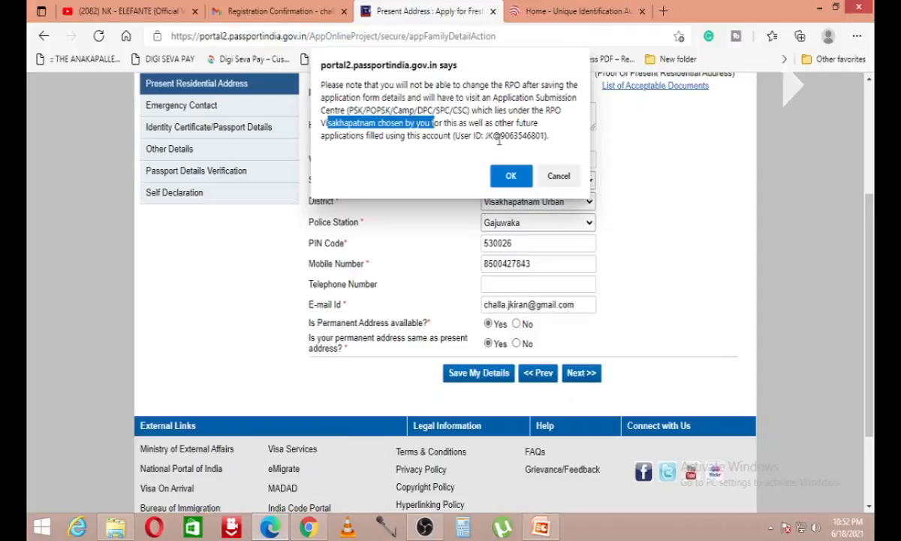
left_click(510, 176)
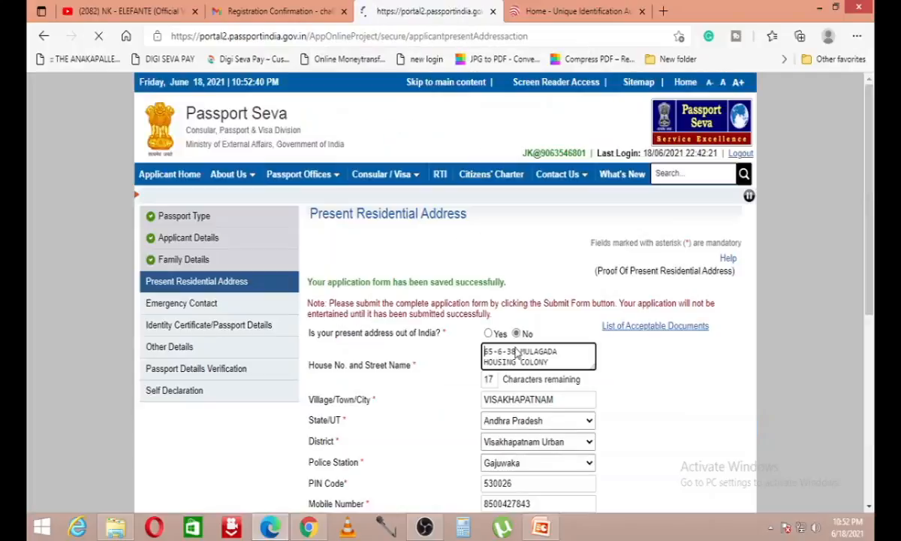
Step: Continue to the next section and accept the repeated RPO warning
scroll(570, 215, "down", 5)
left_click(590, 257)
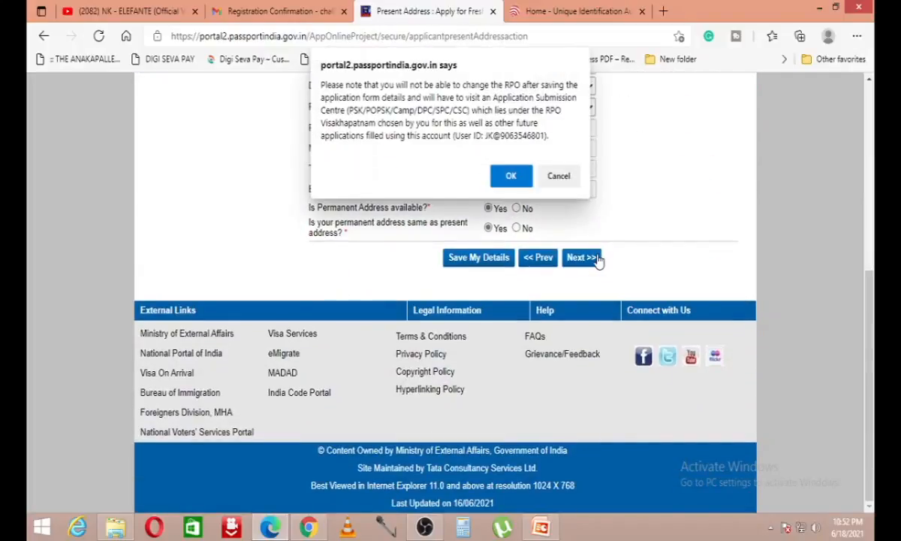
left_click(511, 176)
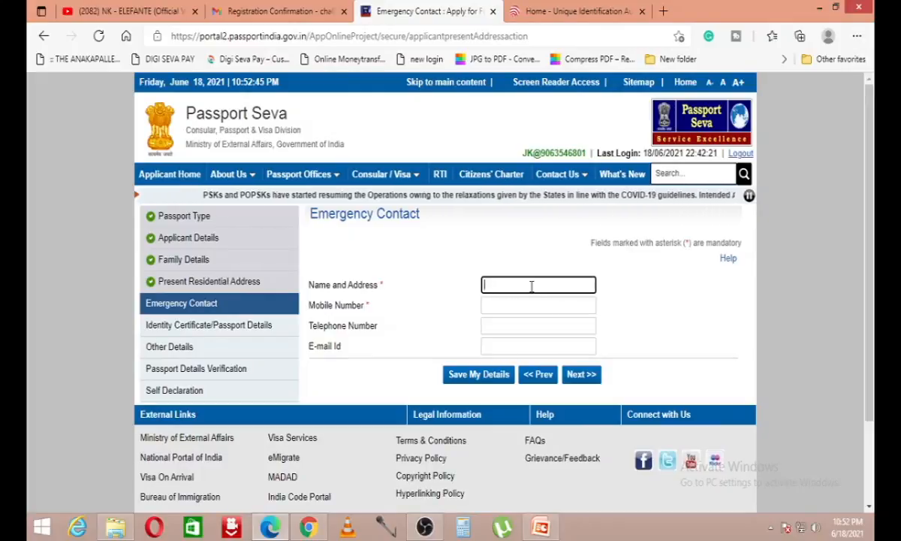
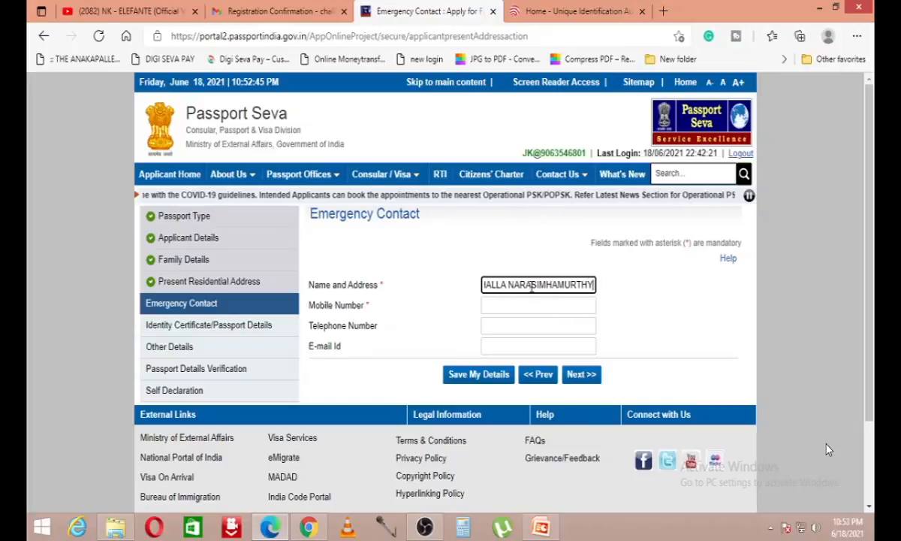
Step: Enter the emergency contact's name, mobile number and address
key("Tab")
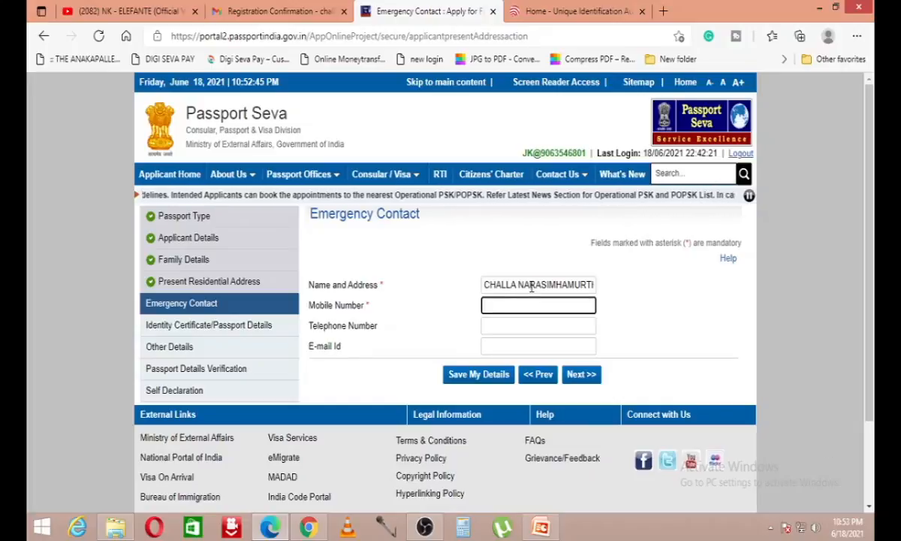
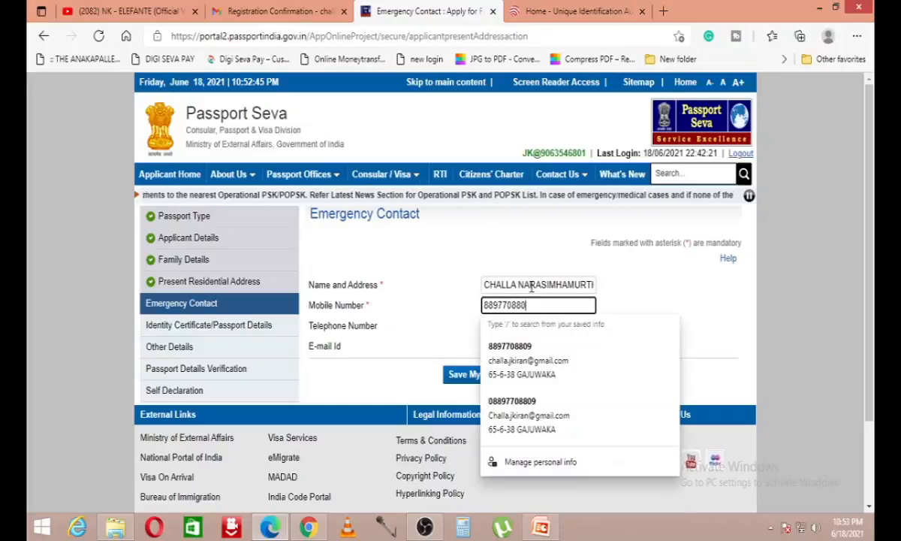
key("Tab")
left_click(577, 287)
key("Right")
key("Right")
key("Right")
key("Right")
key("Right")
key("Right")
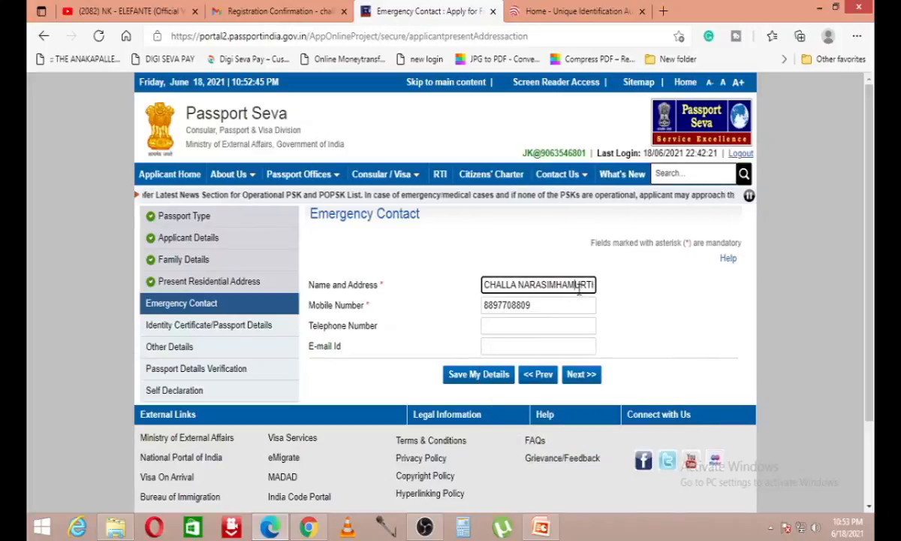
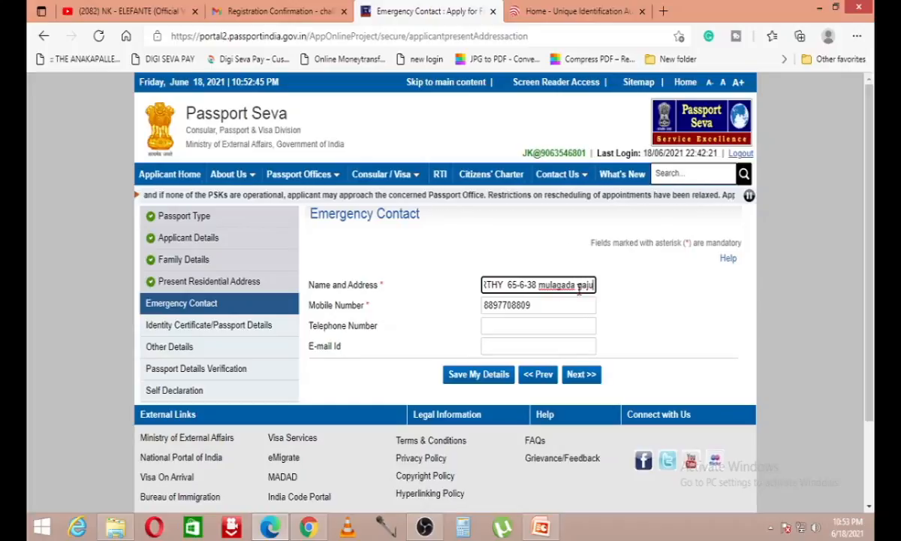
key("Tab")
key("Tab")
Step: Add the emergency contact's e-mail and save the details
left_click(535, 353)
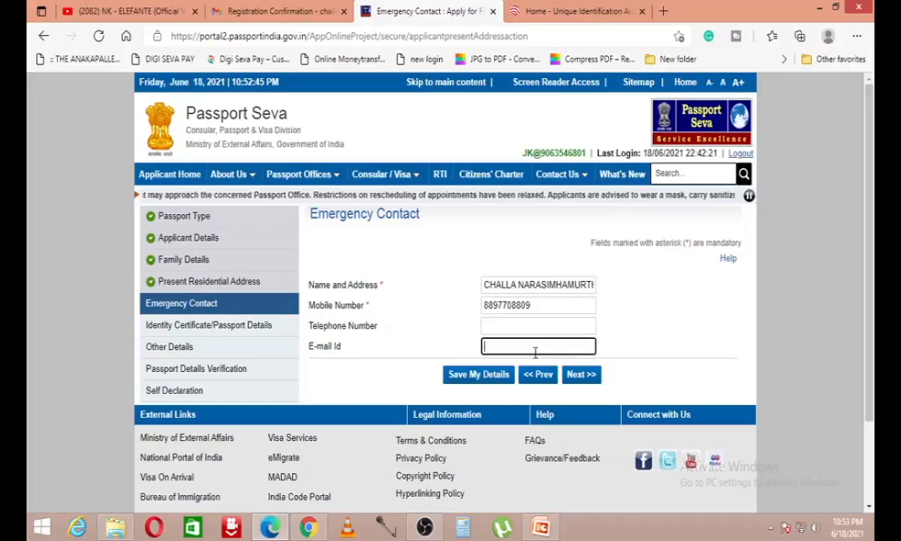
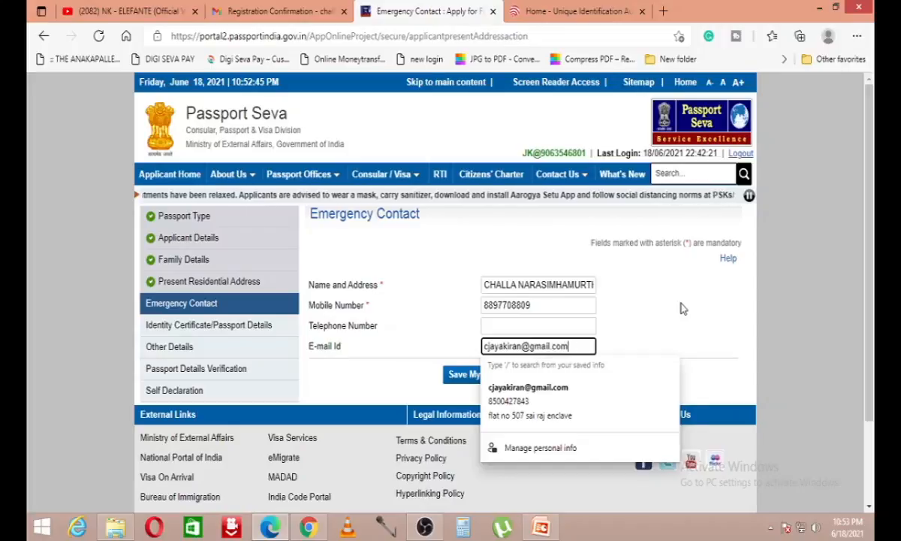
left_click(466, 374)
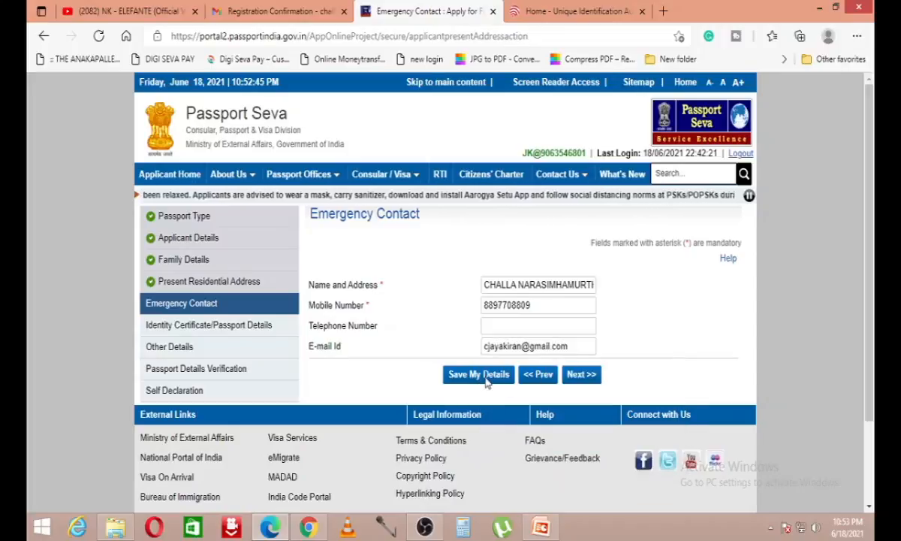
left_click(582, 417)
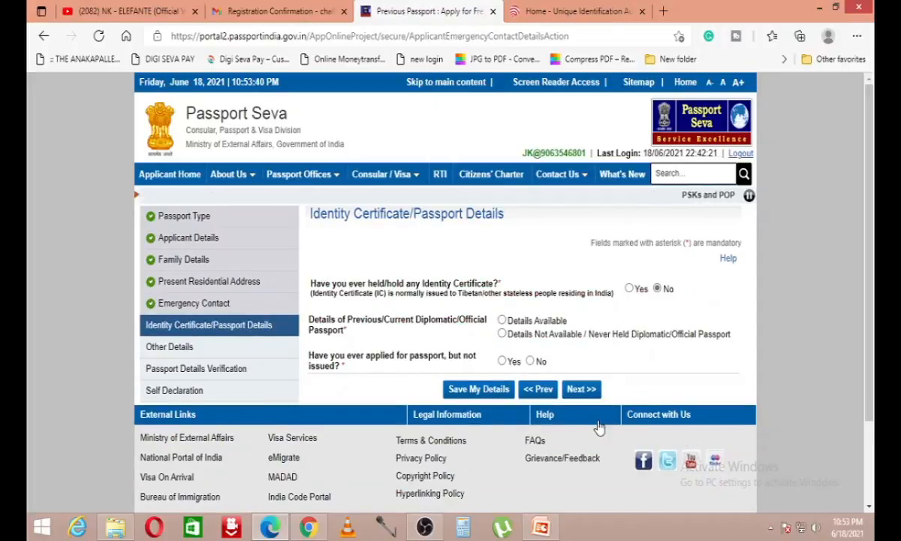
Step: Mark the previous diplomatic passport details as Details Not Available
left_click_drag(311, 283, 362, 289)
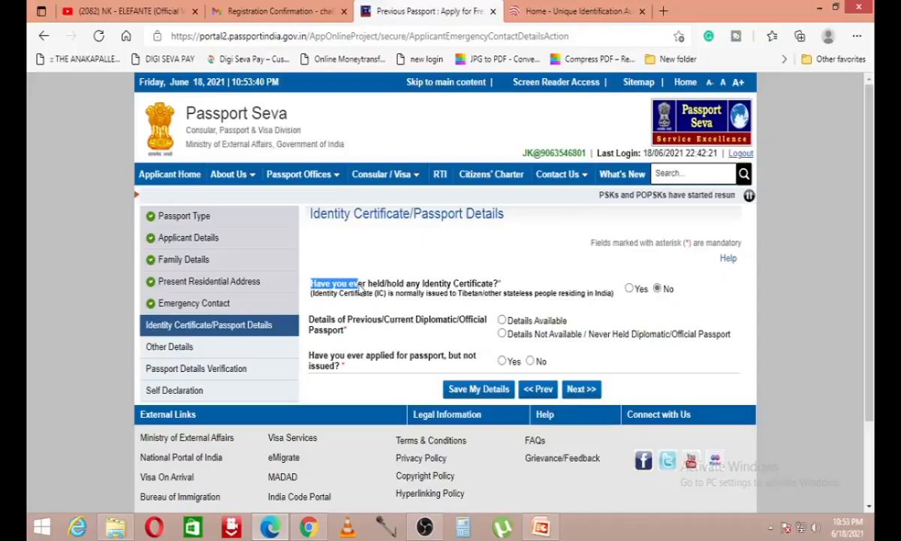
left_click_drag(360, 291, 476, 299)
left_click(484, 312)
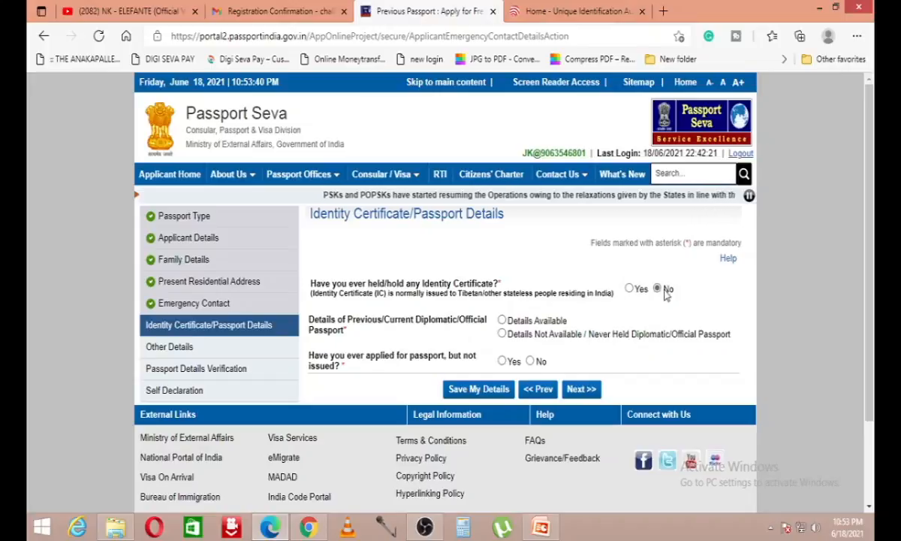
scroll(449, 348, "down", 1)
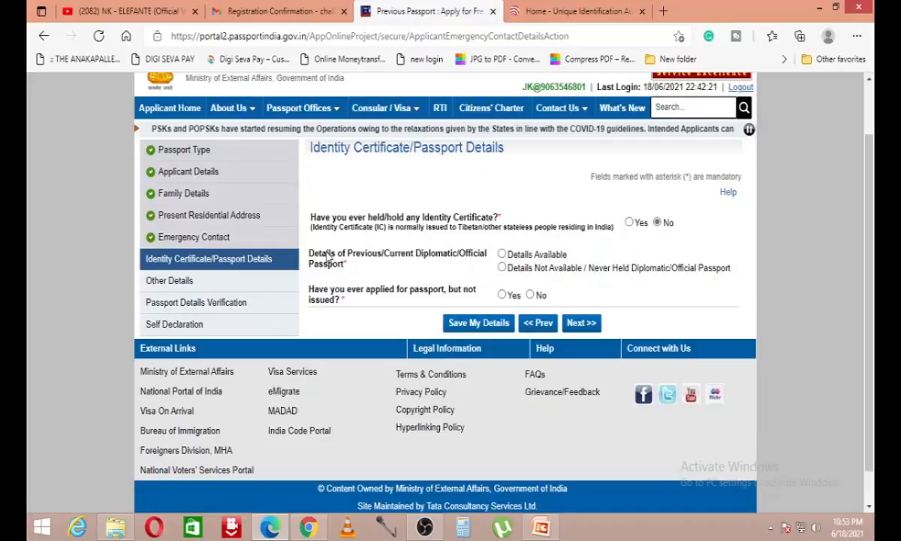
left_click_drag(323, 255, 448, 255)
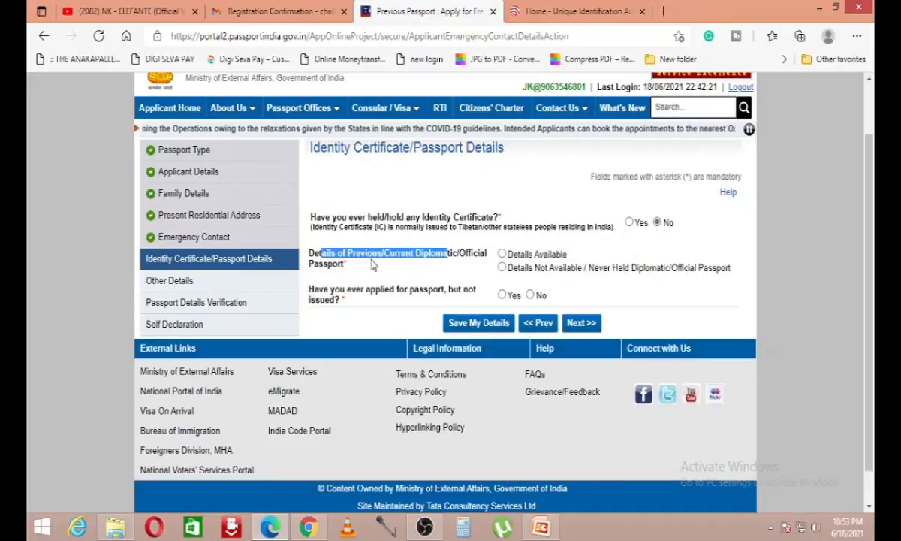
left_click(501, 268)
Step: Answer No to ever having applied for a passport and save the section
left_click_drag(319, 289, 474, 294)
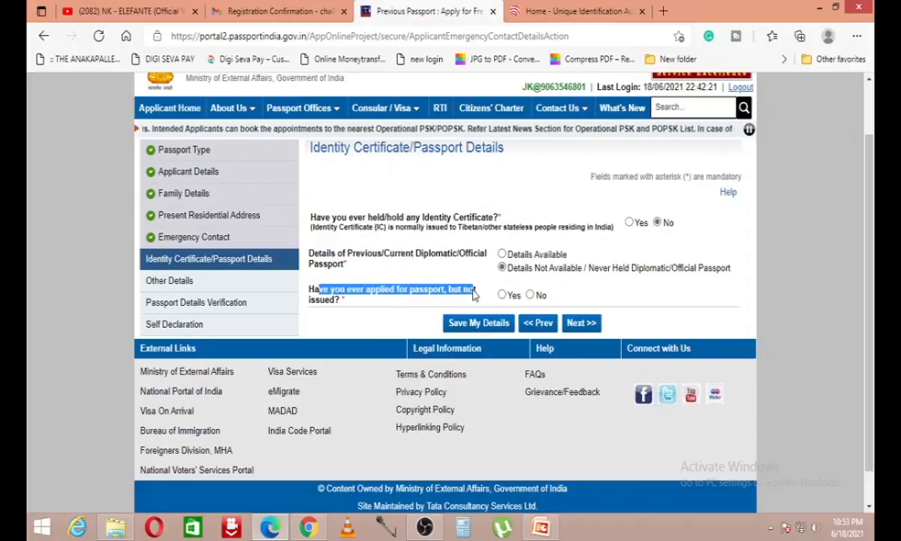
left_click(530, 294)
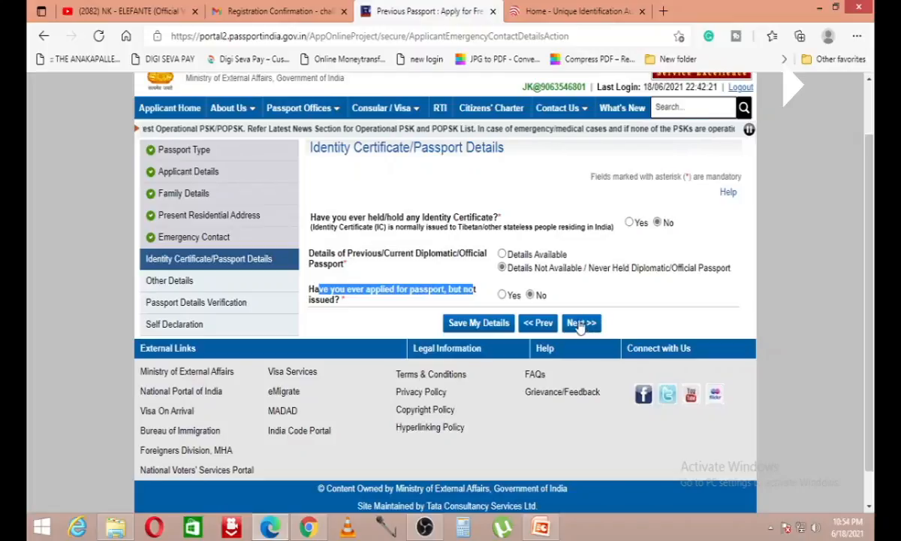
left_click(478, 323)
scroll(562, 275, "down", 2)
left_click(579, 288)
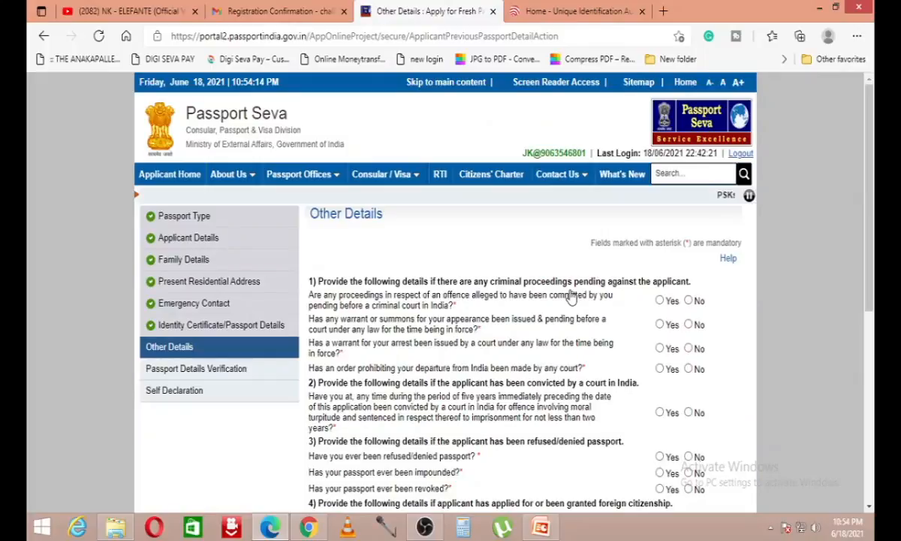
Step: Answer No to the four criminal proceedings questions: pending case, summons, arrest warrant, departure prohibition
scroll(546, 301, "down", 4)
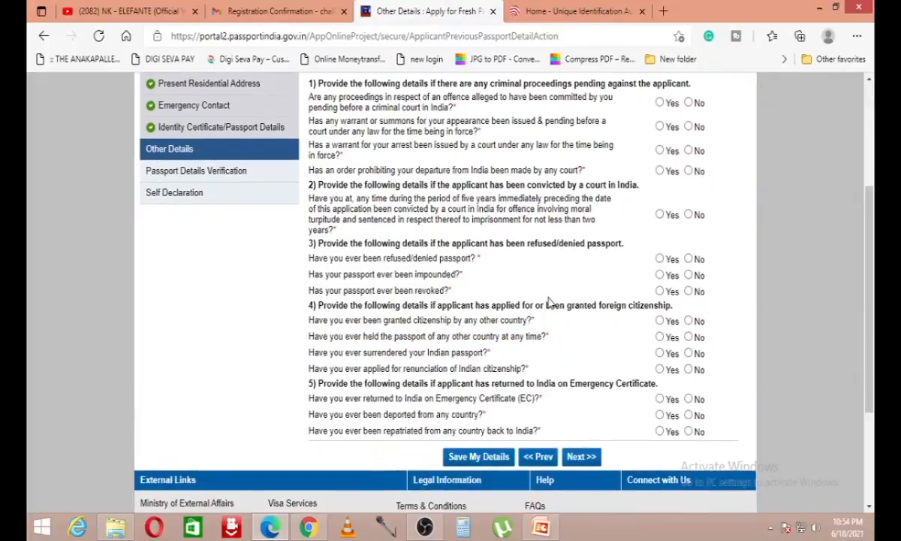
scroll(520, 262, "up", 2)
left_click_drag(331, 148, 617, 148)
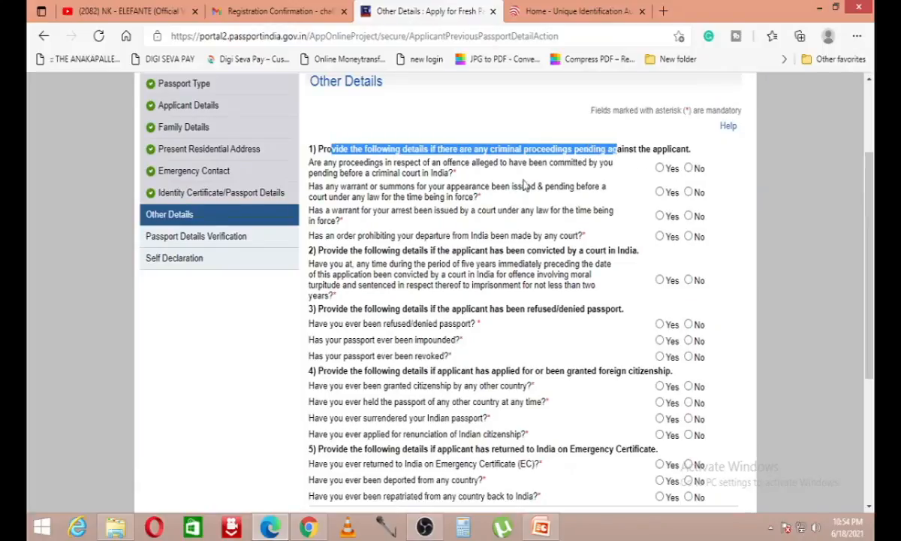
left_click_drag(366, 165, 511, 171)
left_click(688, 168)
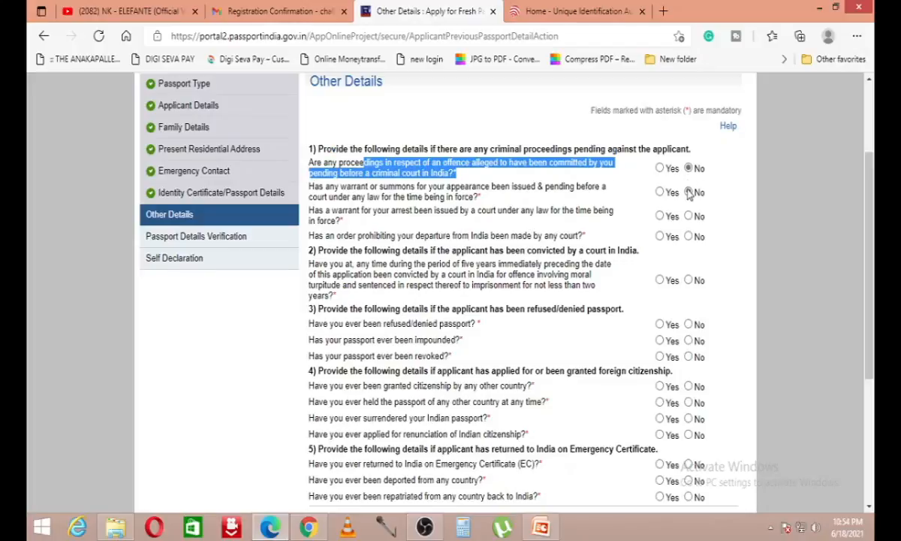
left_click(688, 192)
left_click(688, 216)
left_click(688, 236)
Step: Answer No to the conviction question and the passport refused, impounded and revoked questions
scroll(673, 275, "down", 1)
left_click_drag(330, 185, 388, 183)
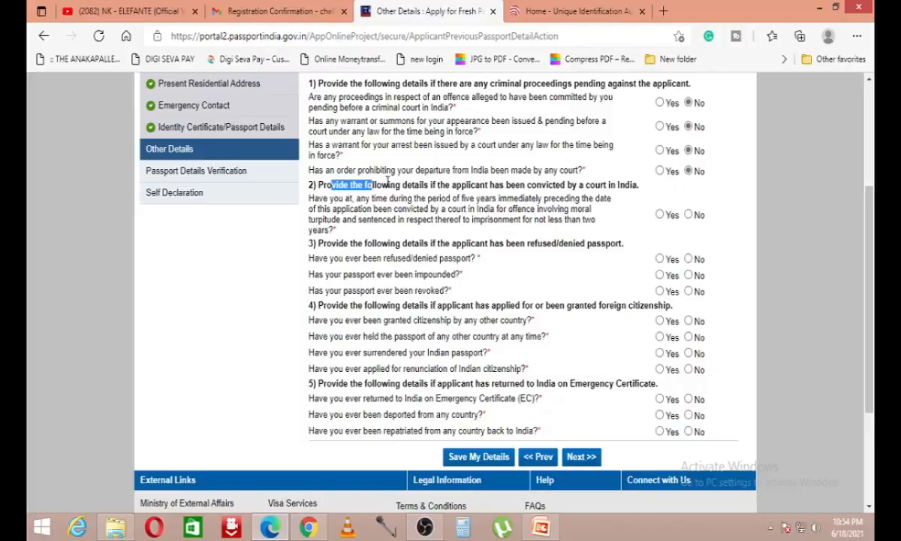
left_click_drag(387, 180, 639, 185)
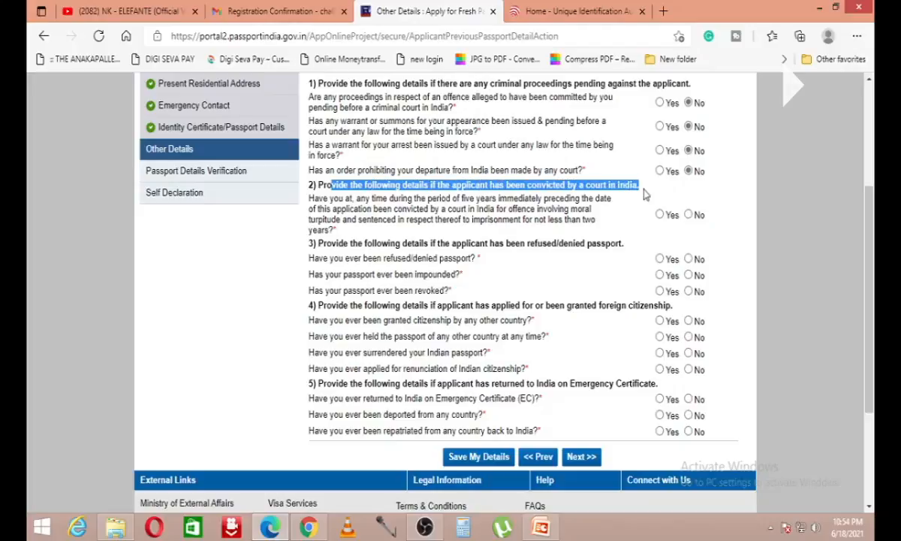
left_click(688, 215)
scroll(675, 217, "down", 1)
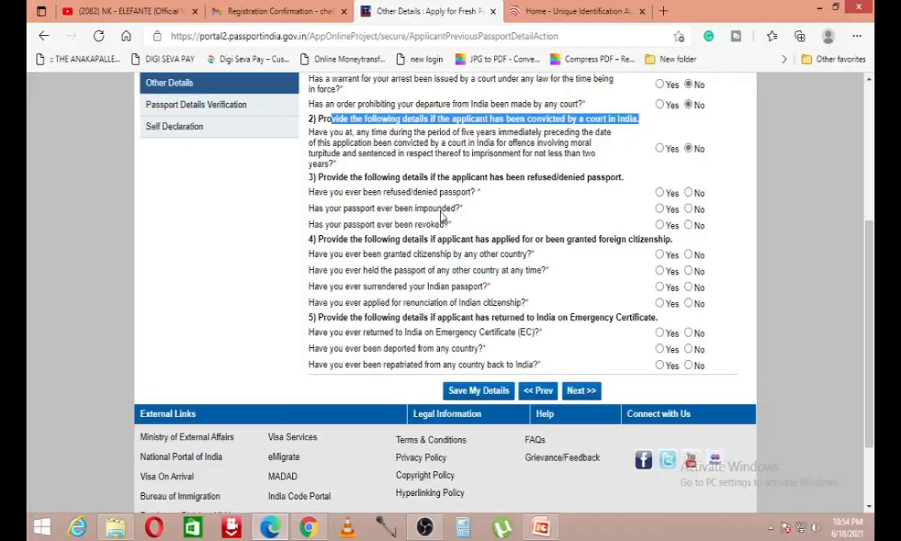
left_click(689, 193)
left_click(689, 225)
left_click(688, 209)
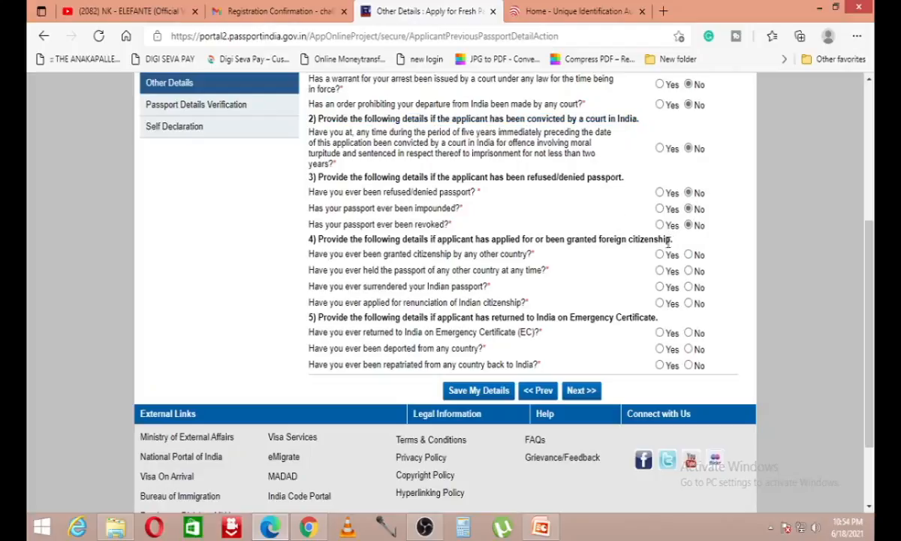
Step: Answer No to the foreign citizenship, Emergency Certificate return and deportation questions
left_click_drag(318, 238, 554, 251)
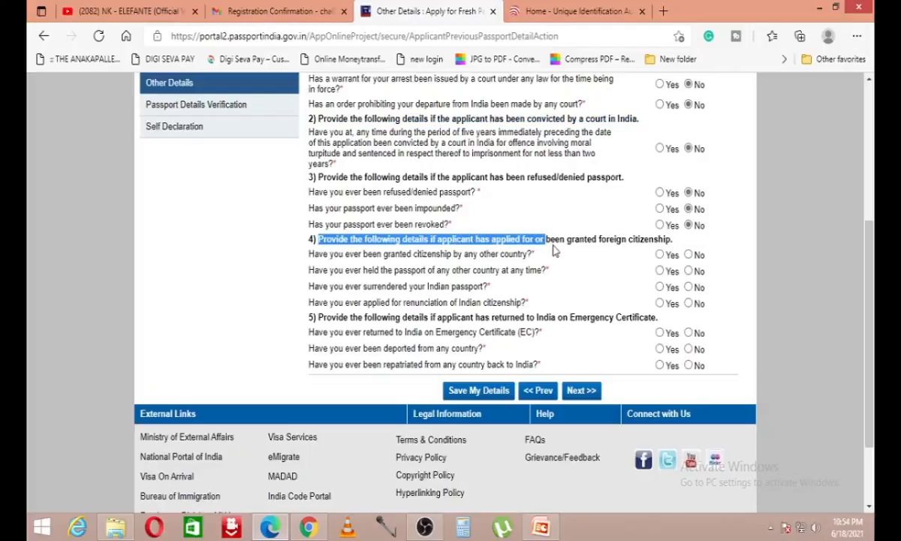
scroll(570, 240, "down", 2)
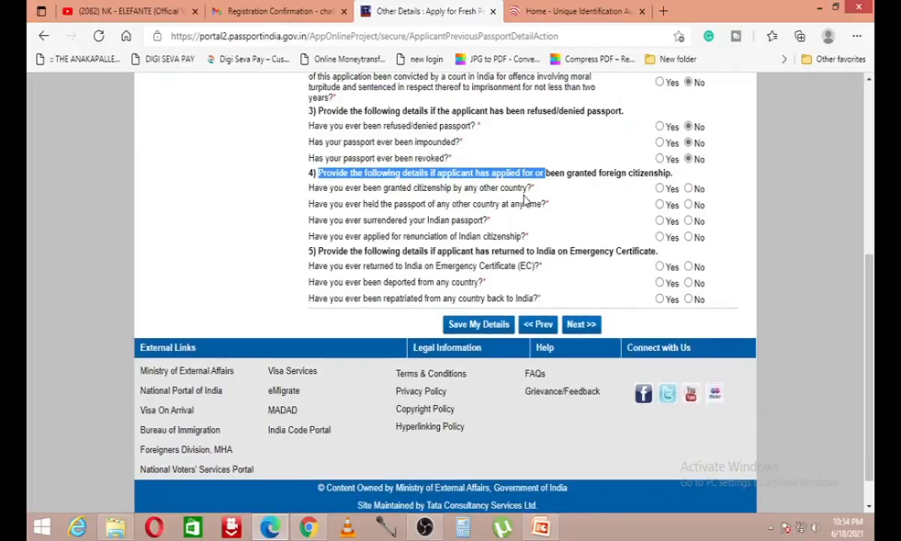
left_click(688, 189)
left_click(689, 204)
left_click(688, 221)
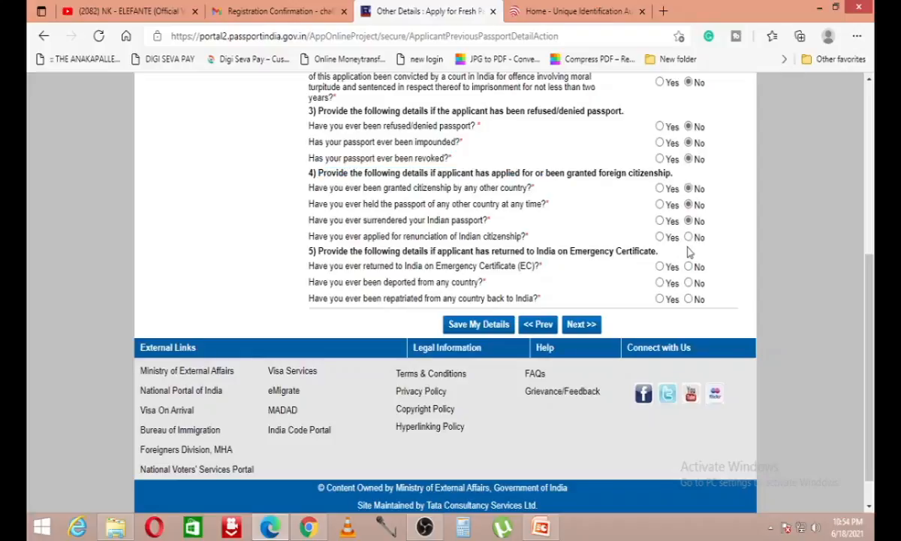
left_click(688, 237)
left_click(688, 266)
left_click(687, 282)
Step: Answer No to being repatriated to India and open the Passport Details Verification preview
left_click(688, 299)
left_click(578, 323)
scroll(587, 327, "down", 2)
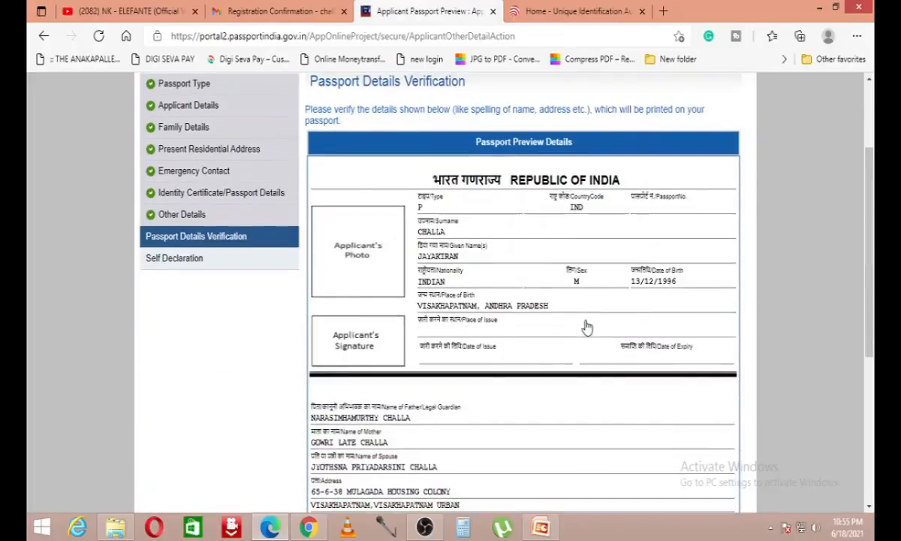
scroll(587, 327, "down", 2)
Step: Review the passport details preview and continue to the Self Declaration page
scroll(586, 326, "up", 2)
scroll(496, 256, "down", 1)
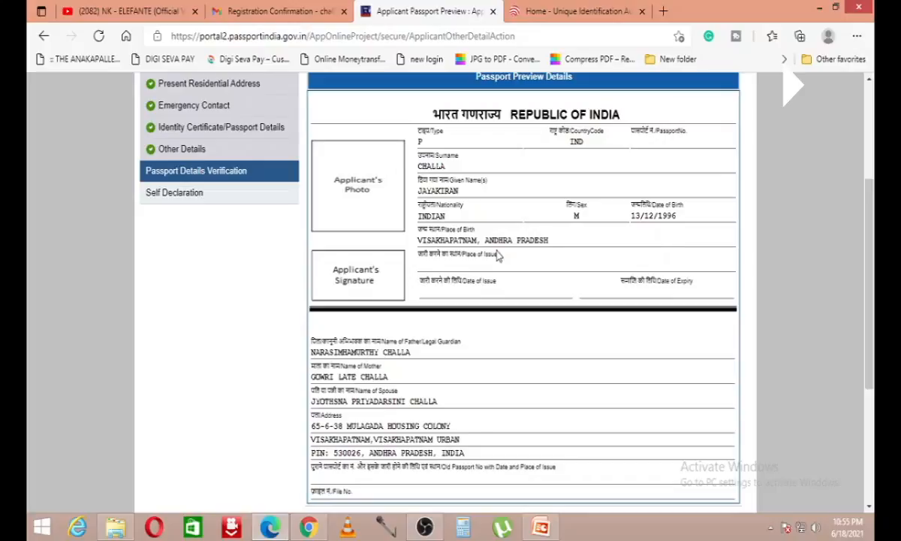
scroll(488, 256, "down", 2)
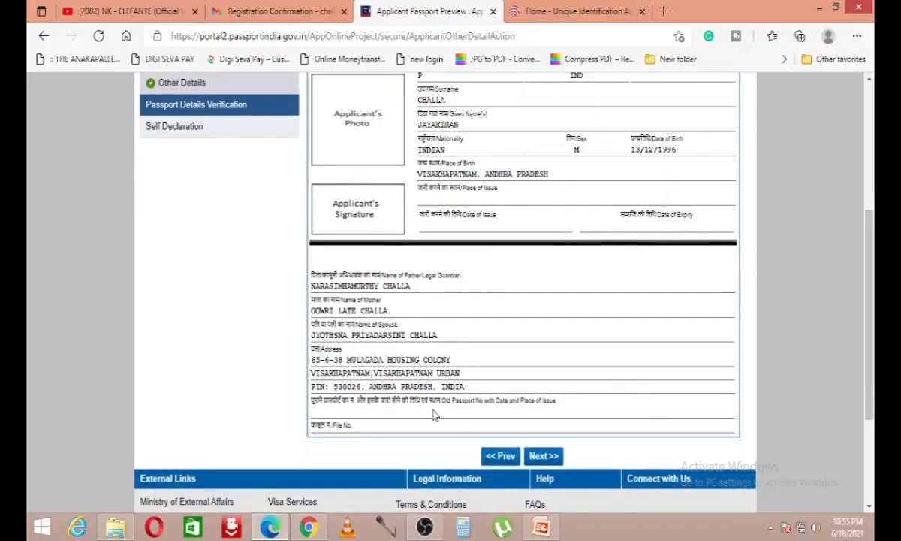
scroll(418, 152, "up", 2)
scroll(418, 152, "down", 3)
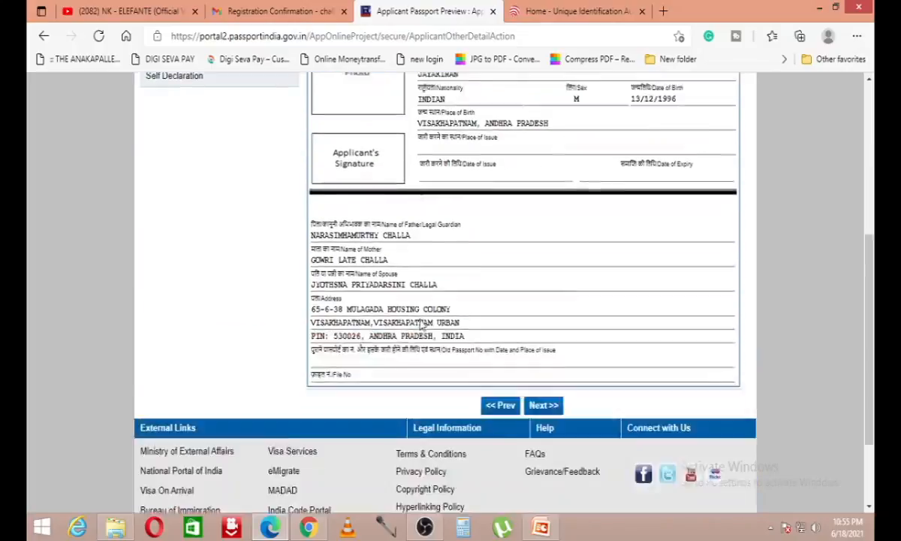
scroll(420, 244, "up", 3)
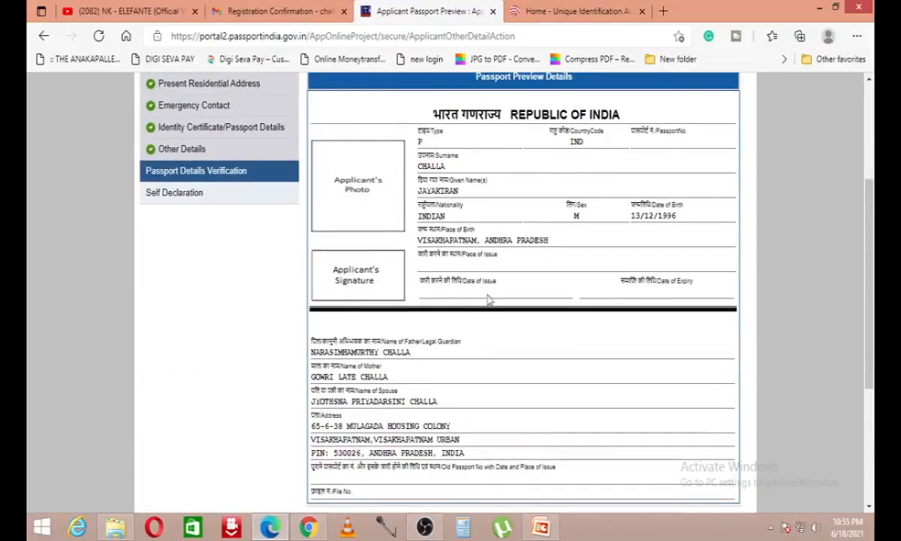
scroll(489, 297, "down", 3)
left_click(551, 324)
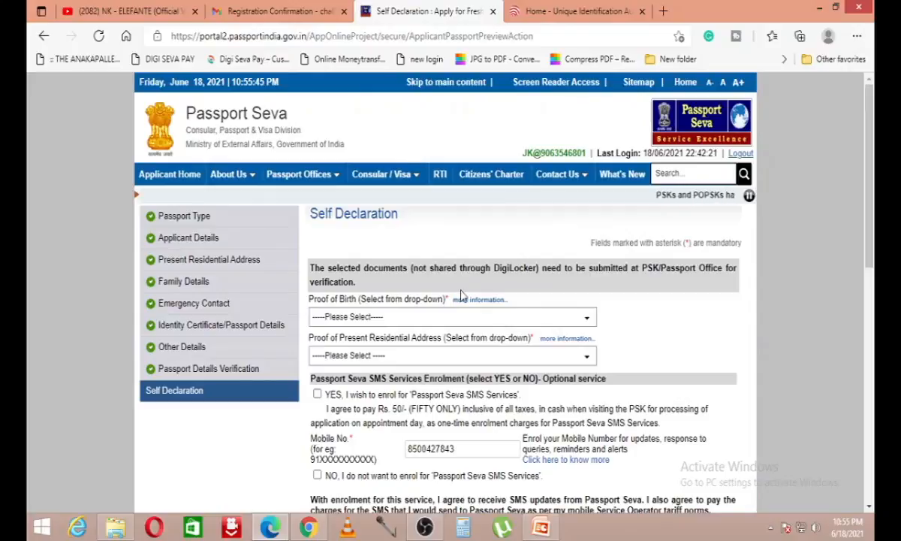
Step: Choose Aadhaar Card/E-Aadhaar as proof of birth and Aadhaar Card (Address Proof) as address proof
left_click(463, 319)
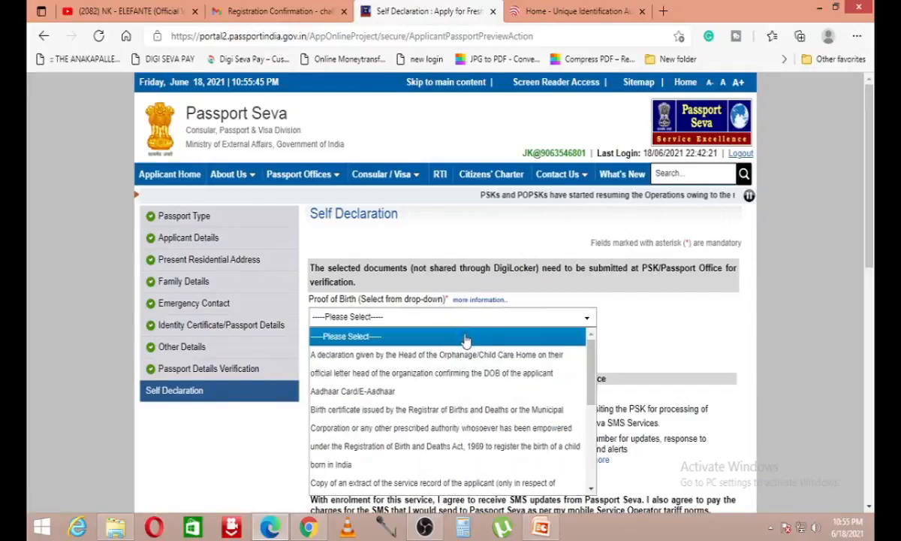
scroll(463, 338, "down", 1)
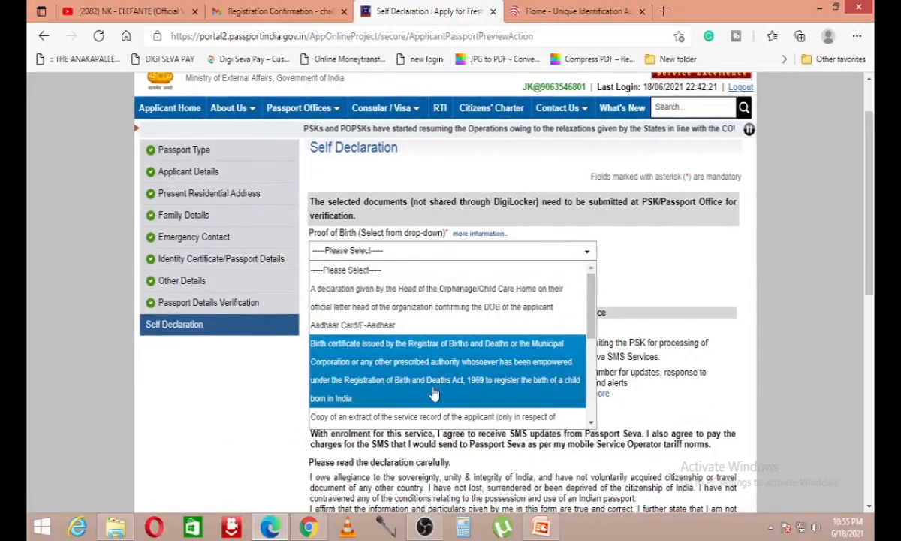
scroll(462, 338, "down", 6)
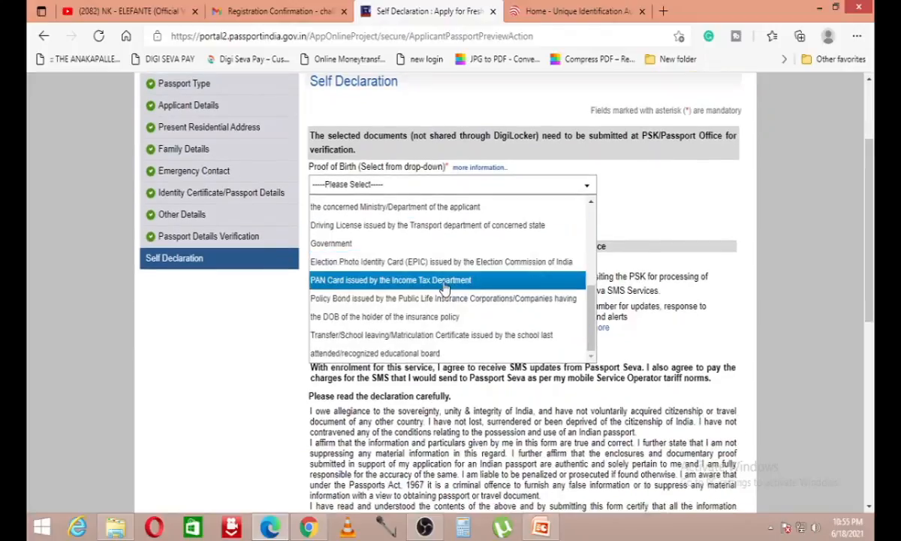
scroll(443, 315, "up", 5)
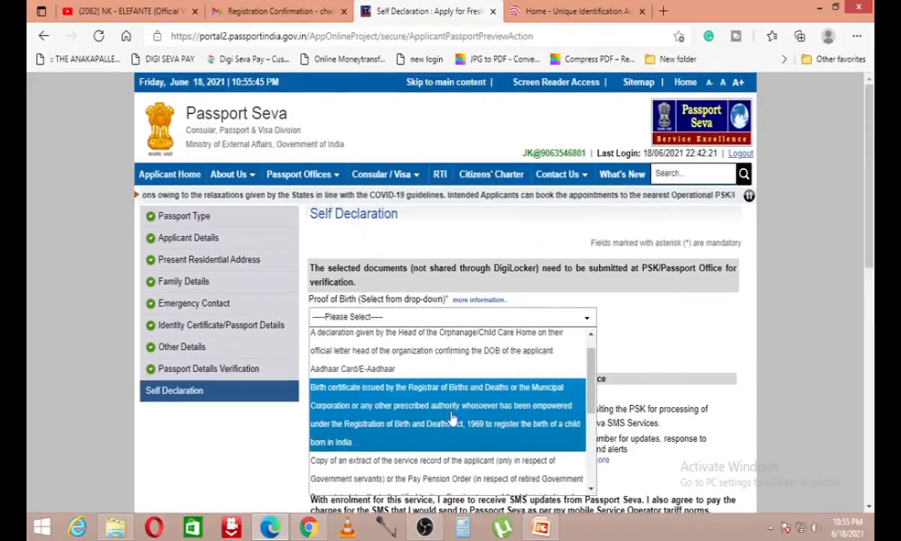
left_click(428, 368)
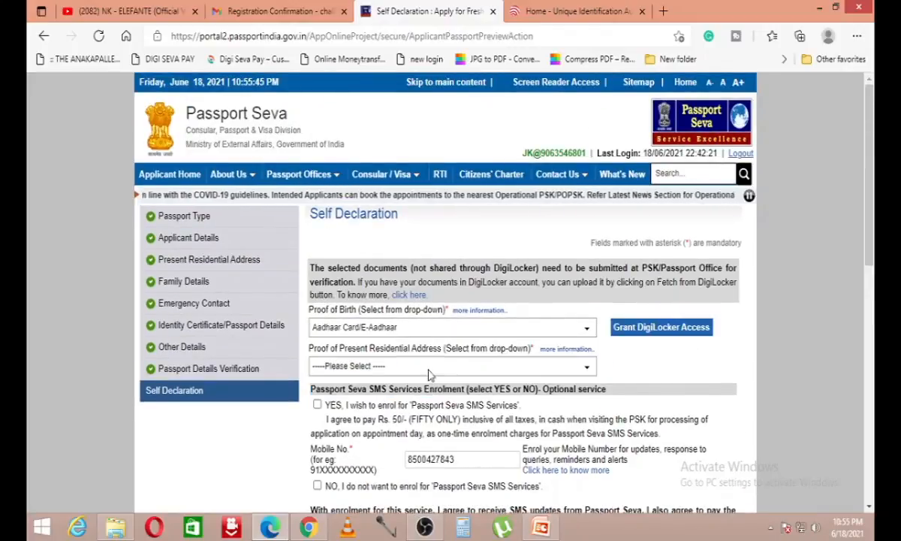
left_click(450, 365)
left_click(468, 218)
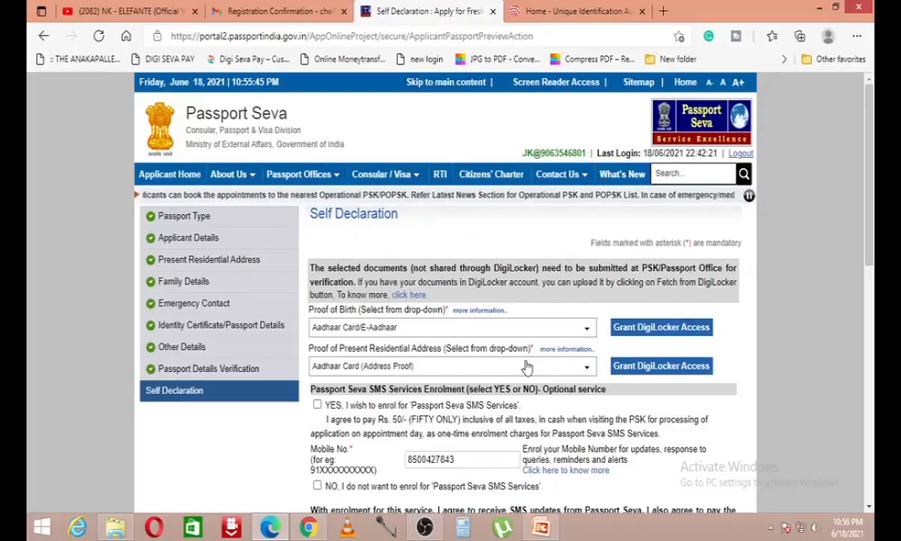
Step: Decline the paid Passport Seva SMS service and enter Visakhapatnam as the declaration place
scroll(654, 255, "down", 2)
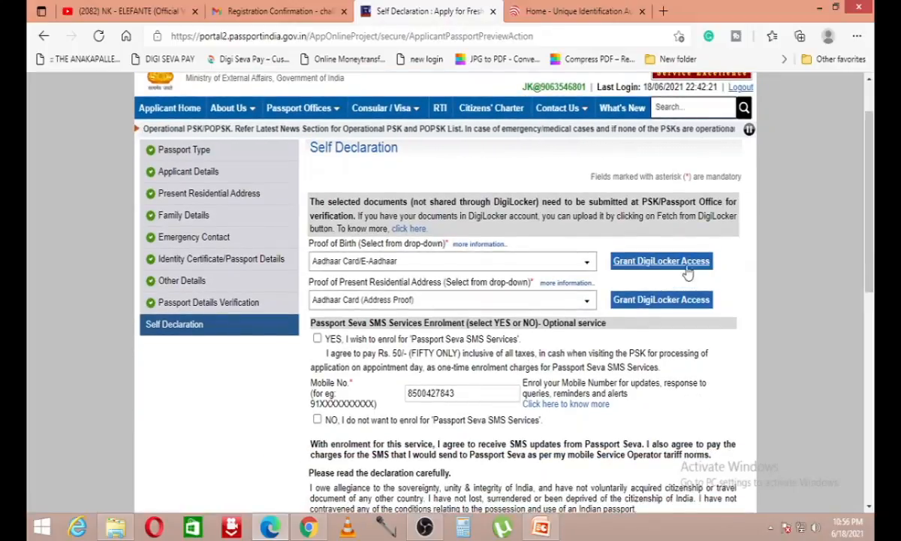
scroll(687, 274, "down", 2)
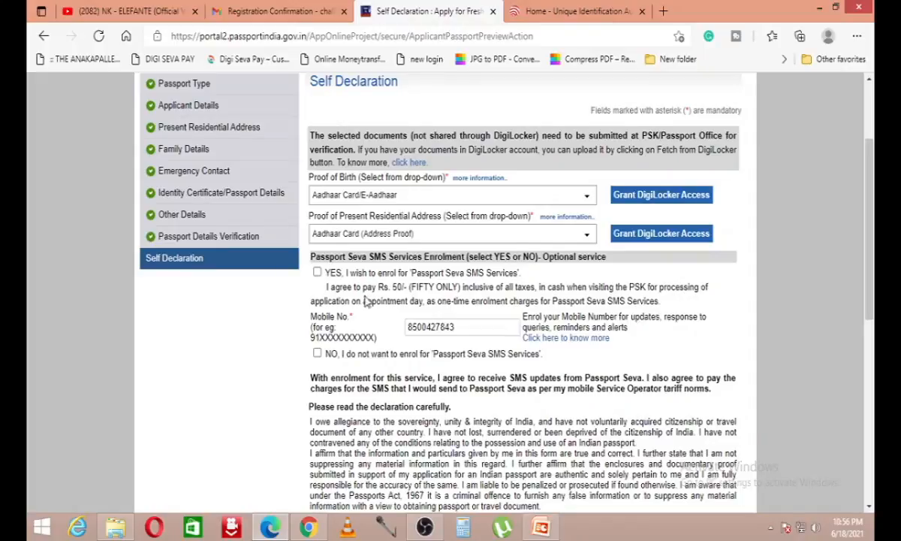
left_click_drag(346, 256, 544, 276)
scroll(544, 276, "down", 2)
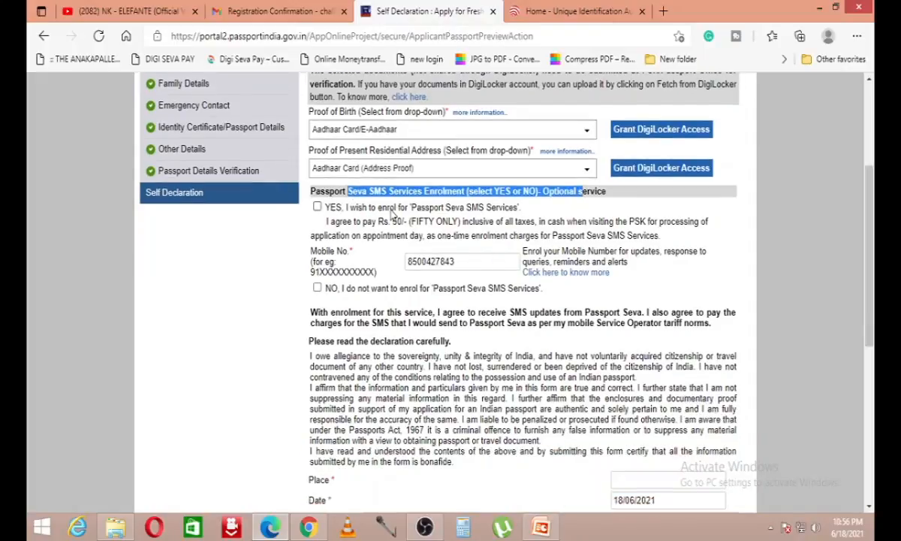
left_click_drag(389, 208, 453, 216)
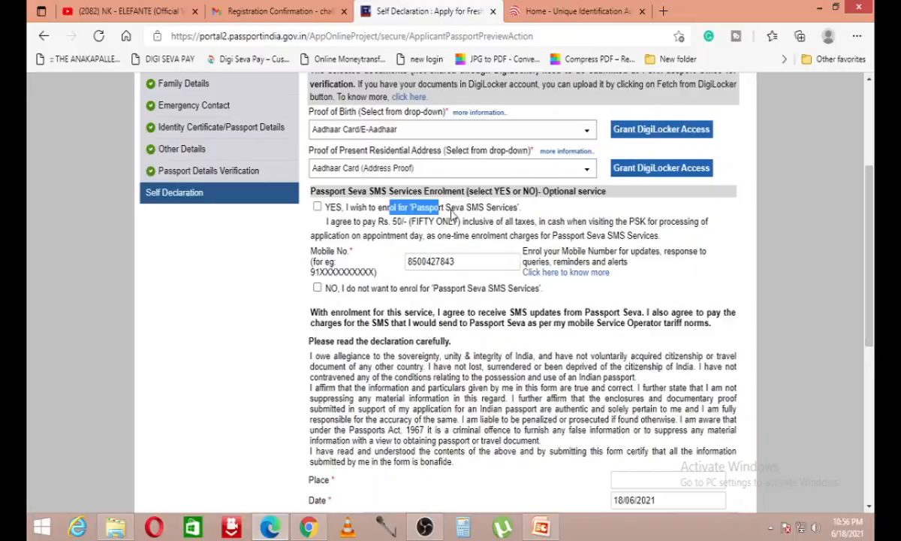
left_click_drag(451, 214, 438, 231)
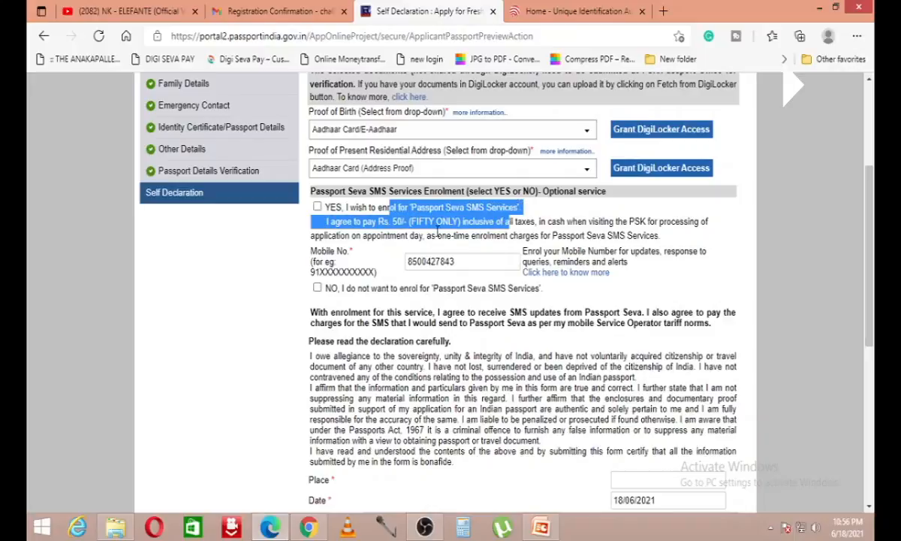
left_click(317, 287)
scroll(430, 285, "down", 3)
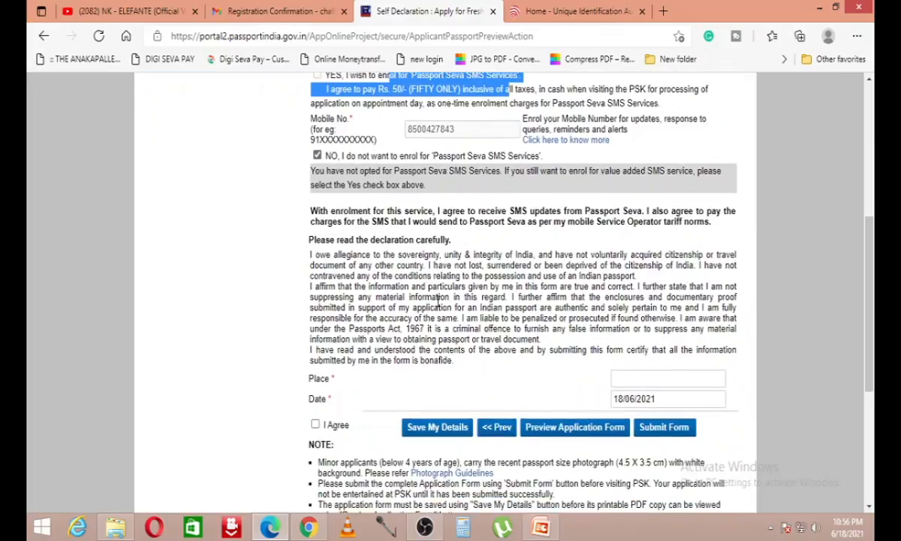
left_click(661, 314)
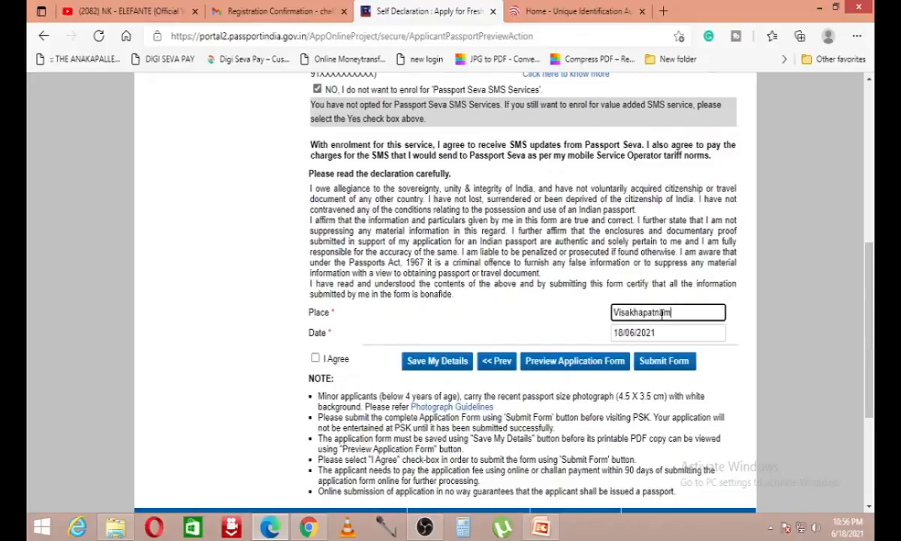
Step: Save the self declaration and the application details
left_click(418, 363)
scroll(418, 366, "down", 5)
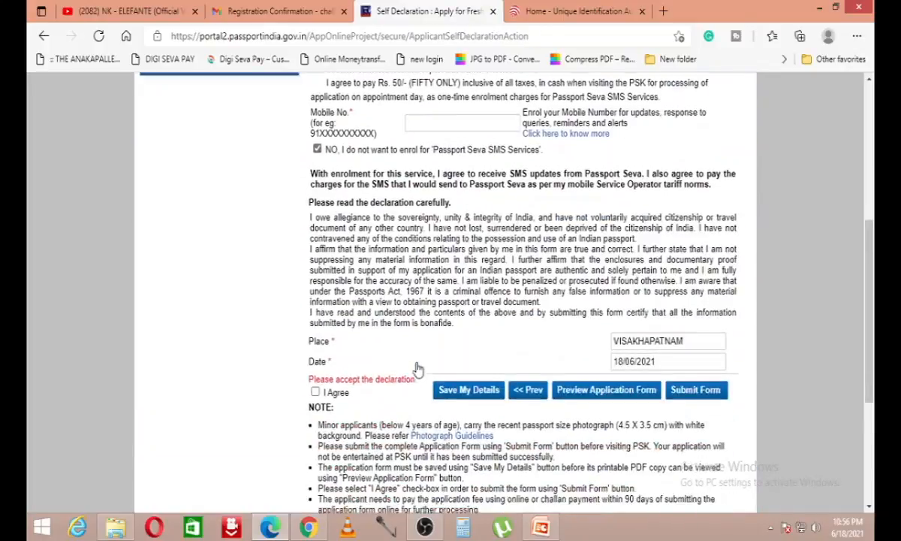
left_click(439, 383)
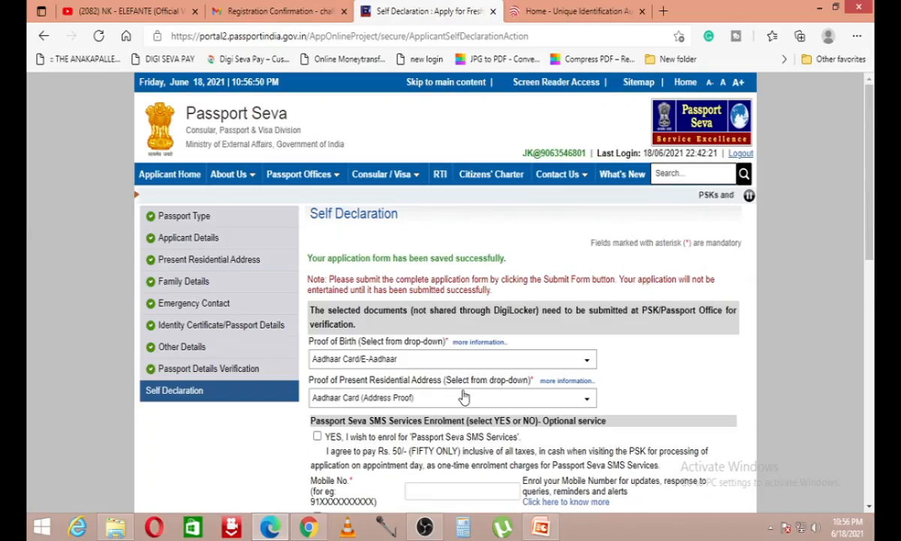
scroll(541, 225, "down", 10)
Step: Preview the completed application form, then close the preview
left_click(559, 153)
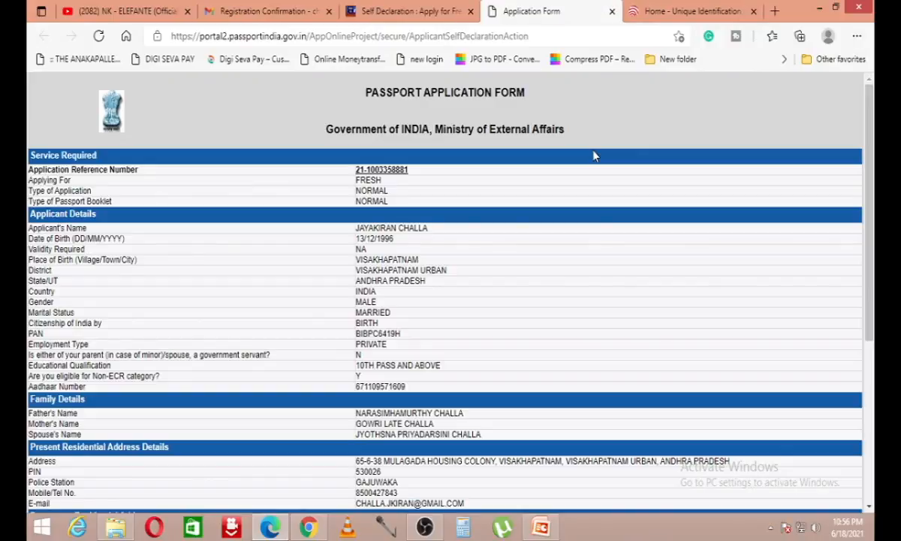
scroll(556, 187, "down", 5)
scroll(465, 301, "up", 5)
scroll(453, 358, "down", 5)
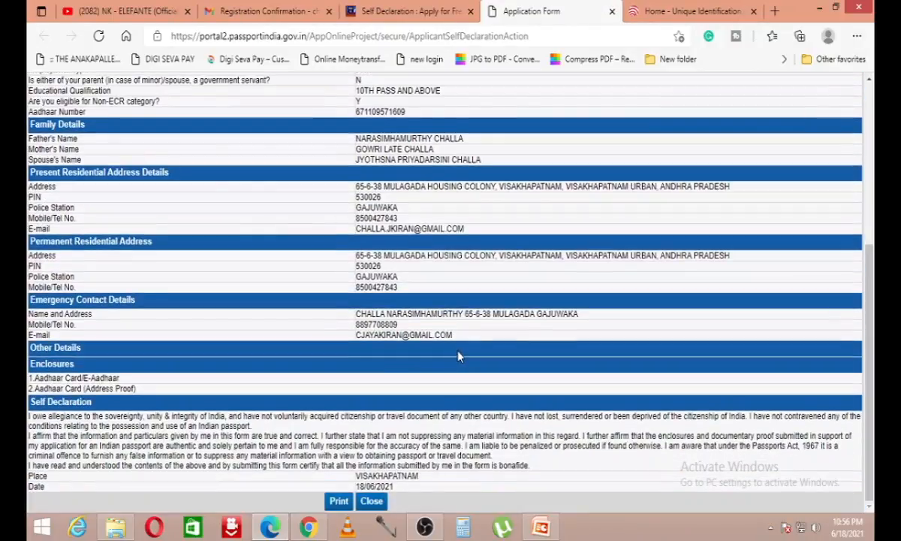
scroll(428, 328, "up", 4)
scroll(461, 349, "down", 1)
scroll(461, 345, "down", 2)
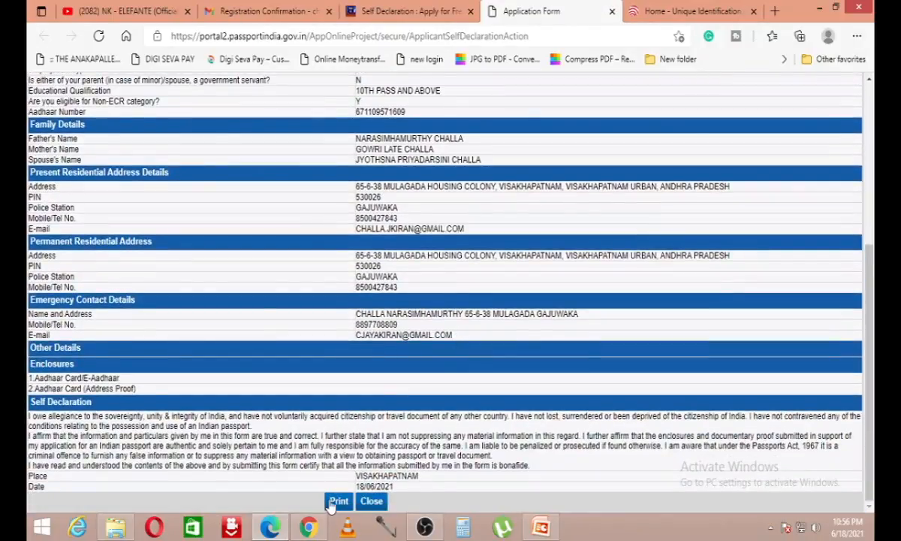
left_click(370, 501)
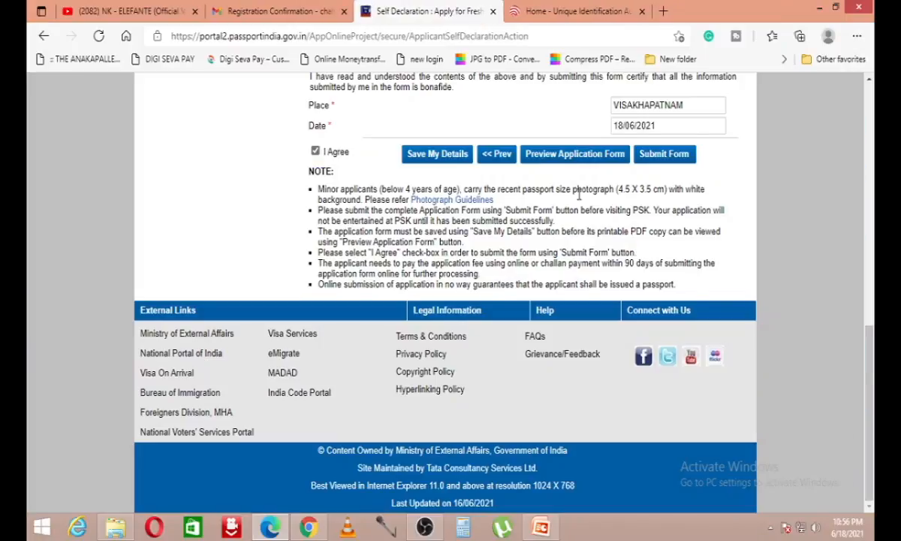
Step: Submit the passport application to obtain its Application Reference Number
scroll(578, 194, "up", 10)
scroll(638, 338, "down", 6)
left_click(664, 362)
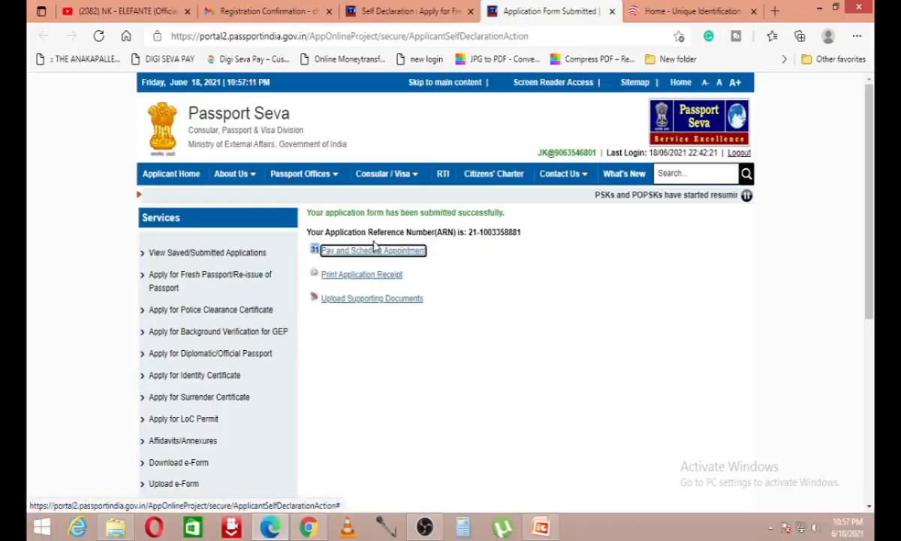
Step: Note the Application Reference Number, then follow the Pay and Schedule Appointment link
left_click_drag(336, 234, 523, 236)
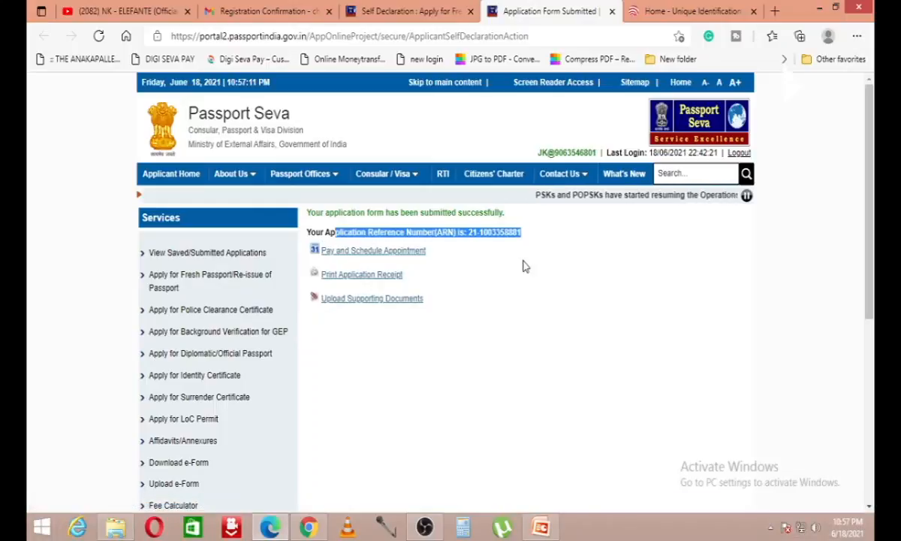
left_click(525, 264)
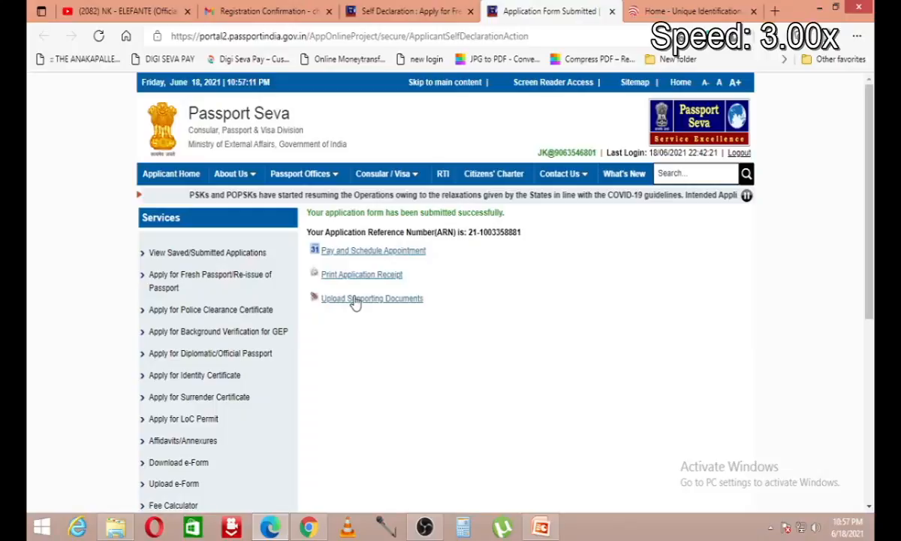
left_click(373, 252)
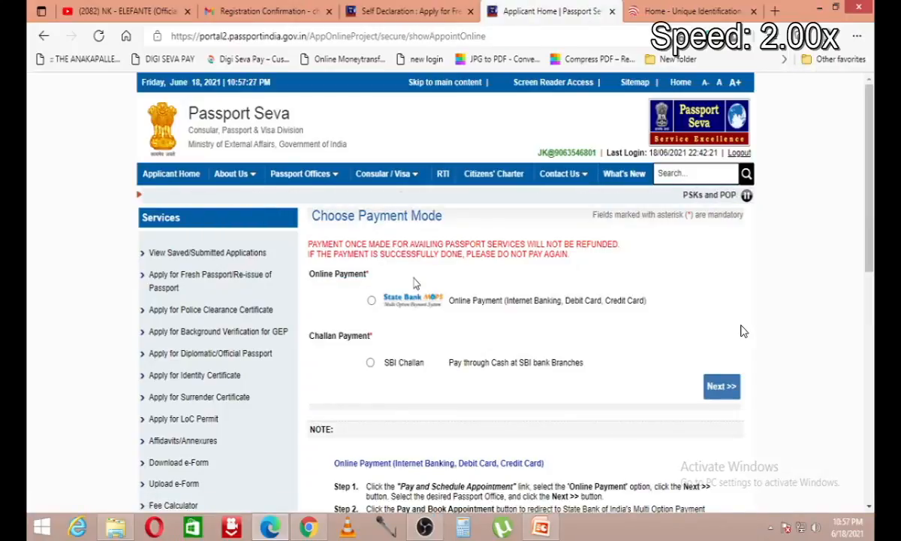
Step: Select Online Payment (SBI MOPS) and continue to the RPO Visakhapatnam appointment availability table
scroll(740, 329, "down", 1)
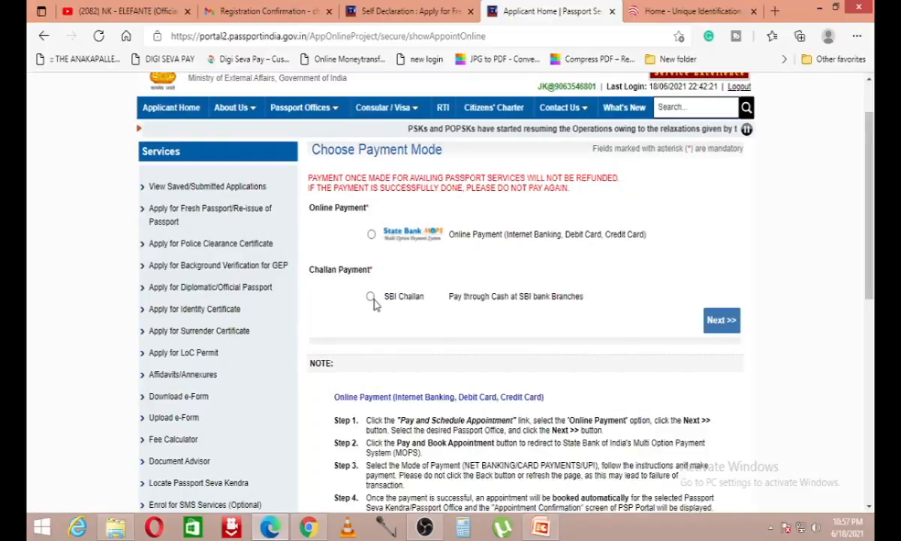
left_click(371, 234)
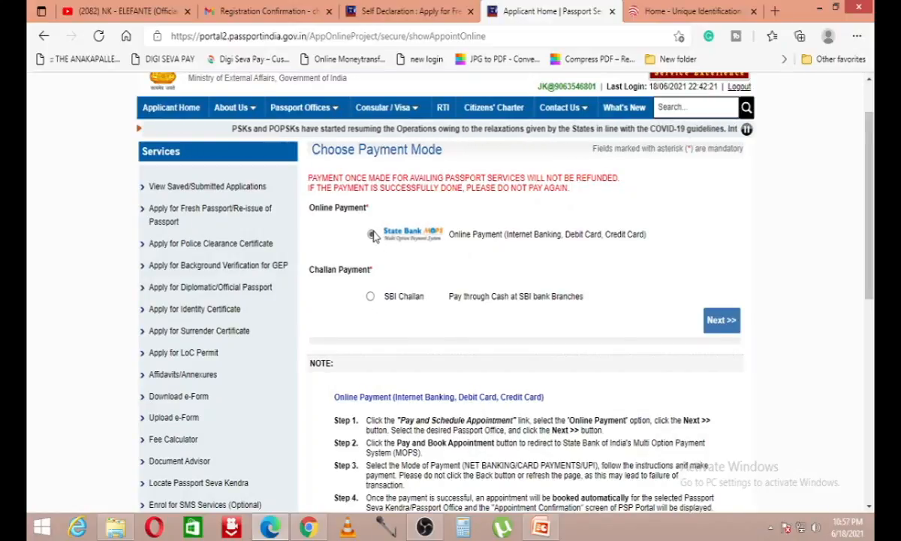
left_click(719, 320)
triple_click(395, 259)
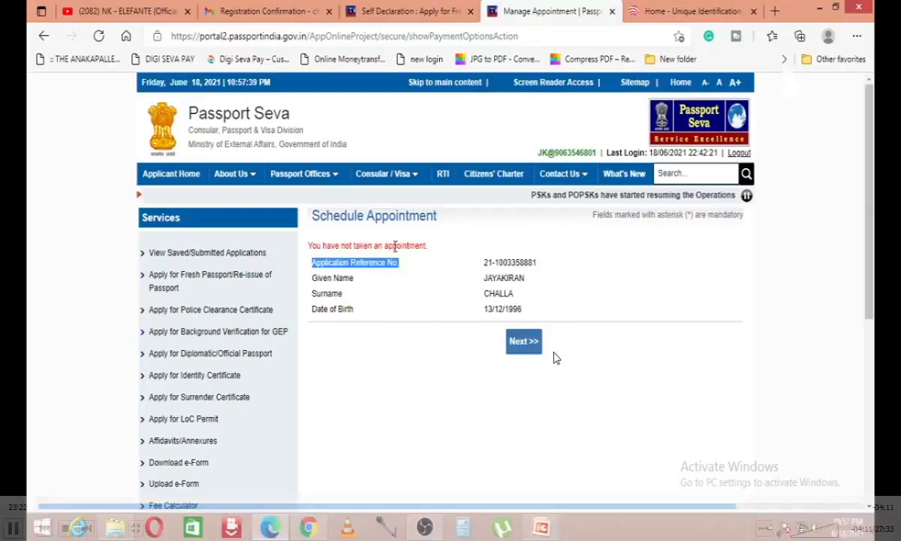
left_click(513, 339)
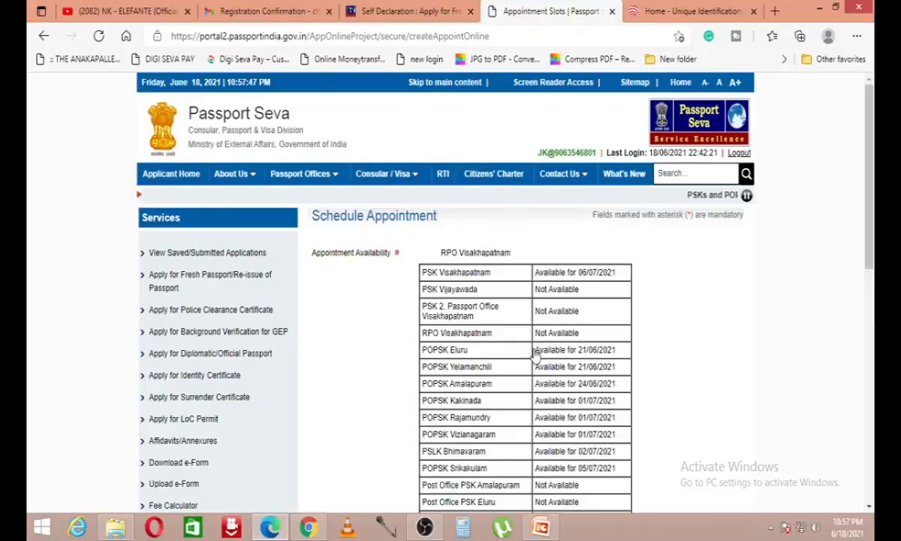
Step: Enter the captcha code and request slots at RPO Visakhapatnam, which reports the service unavailable
scroll(502, 334, "down", 2)
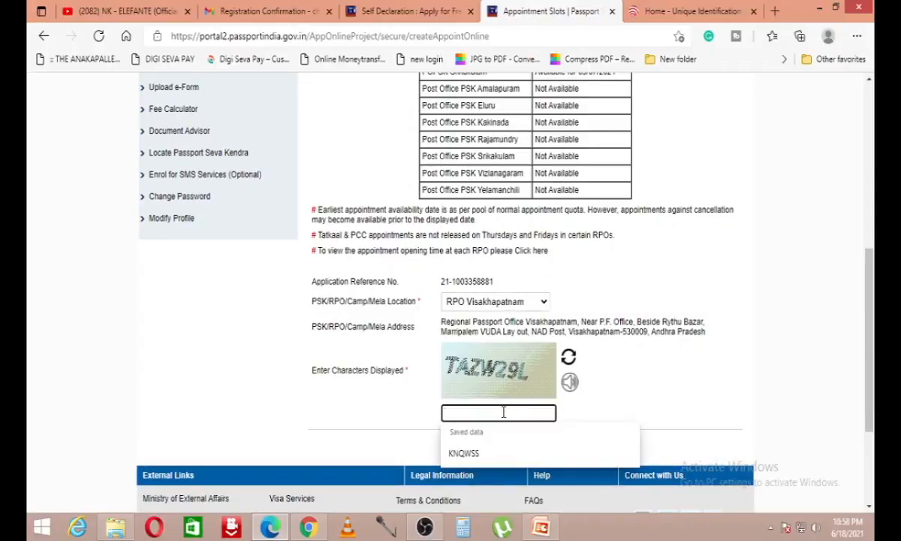
type("TAZW@")
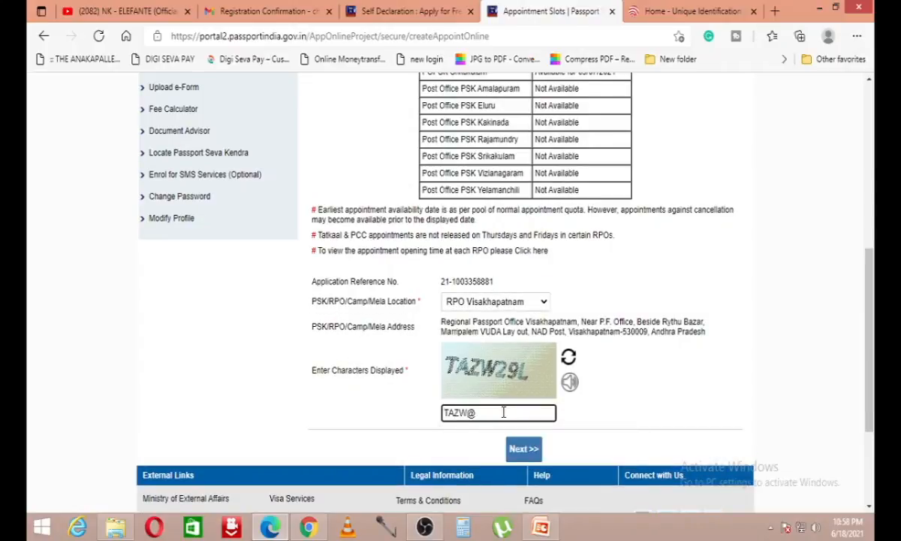
key("BackSpace")
type("2")
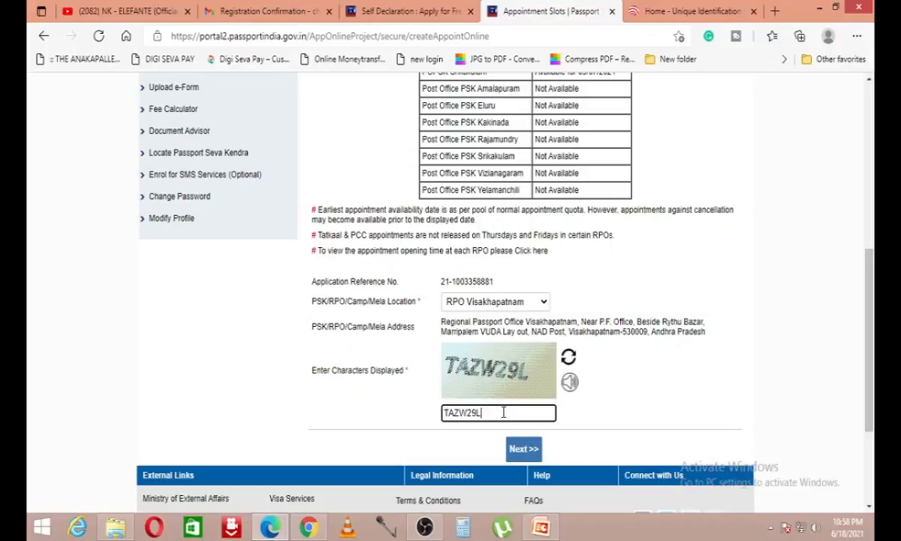
type("9L")
left_click(523, 448)
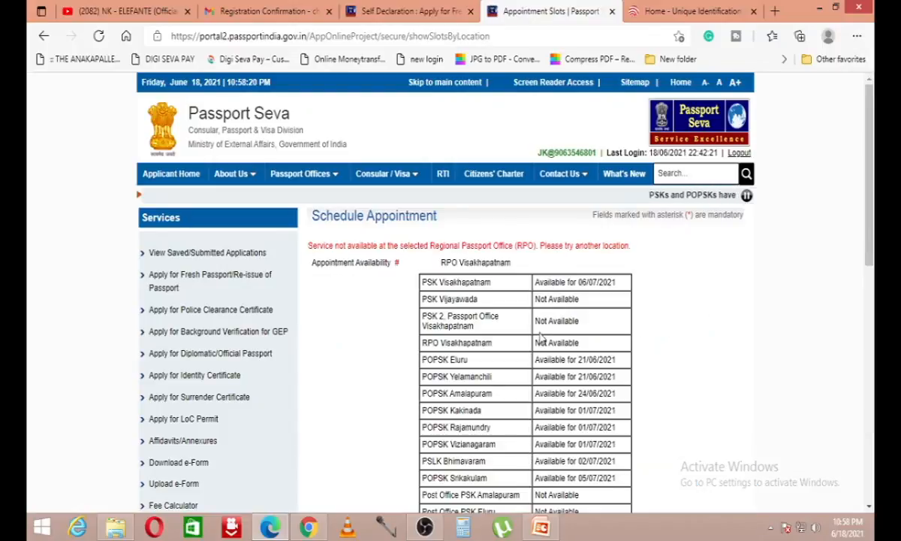
scroll(539, 338, "down", 2)
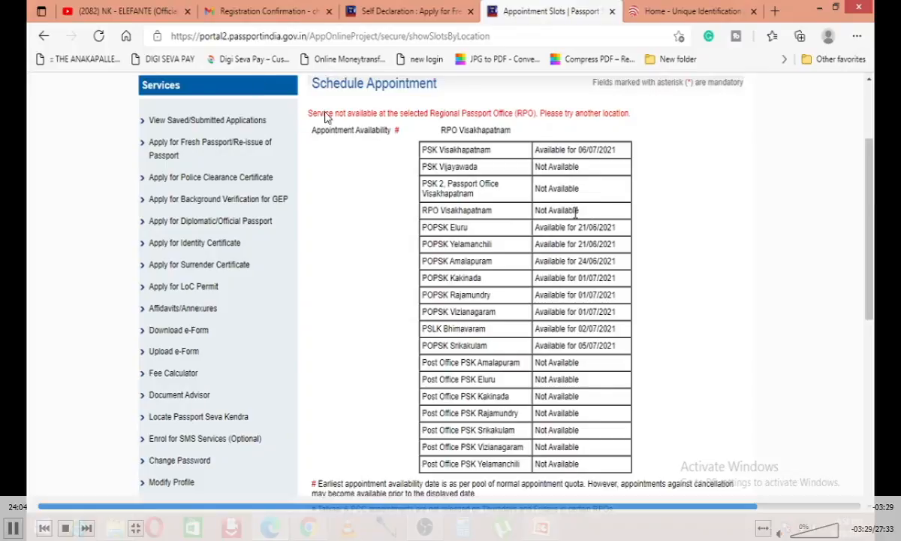
scroll(548, 225, "down", 1)
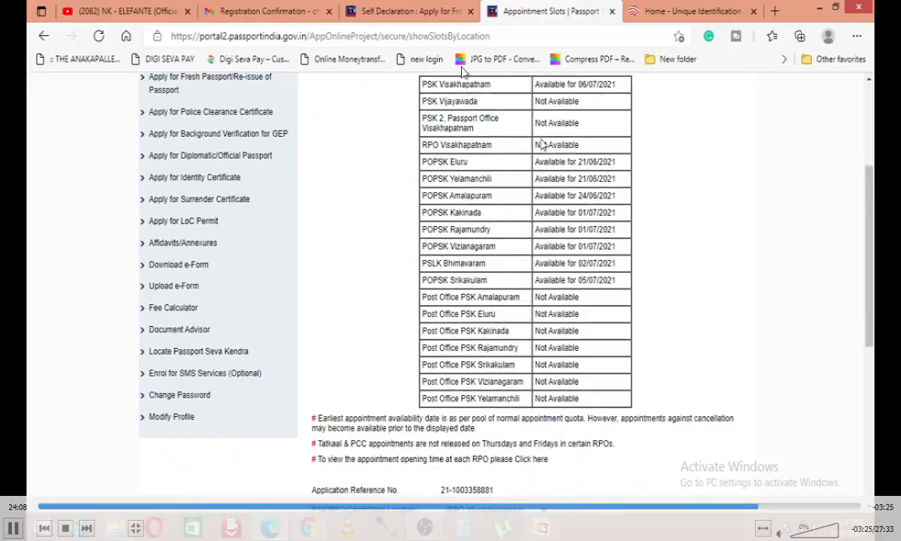
scroll(580, 334, "down", 4)
scroll(542, 383, "up", 2)
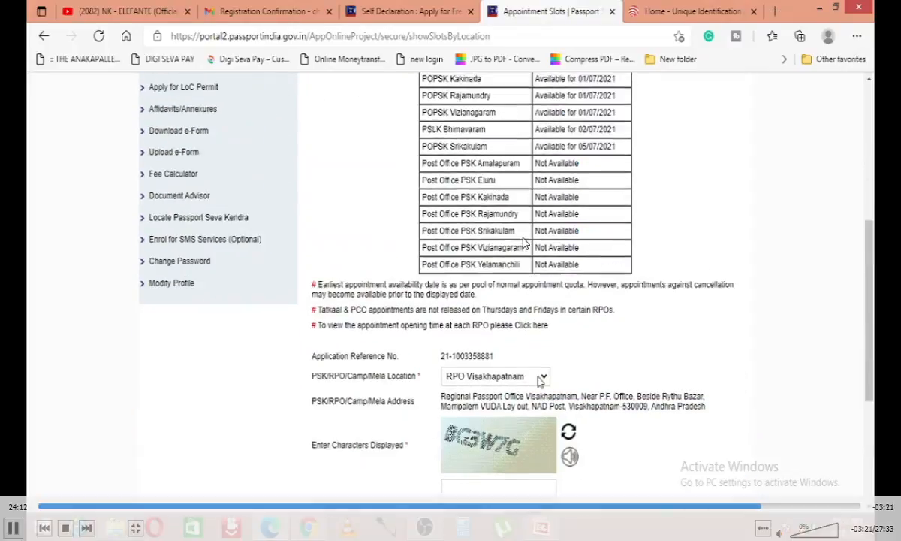
scroll(539, 380, "up", 4)
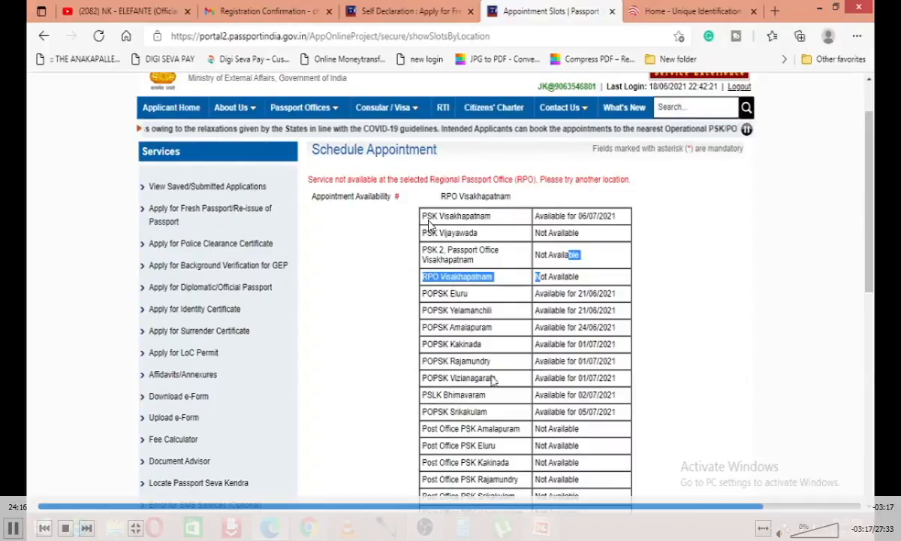
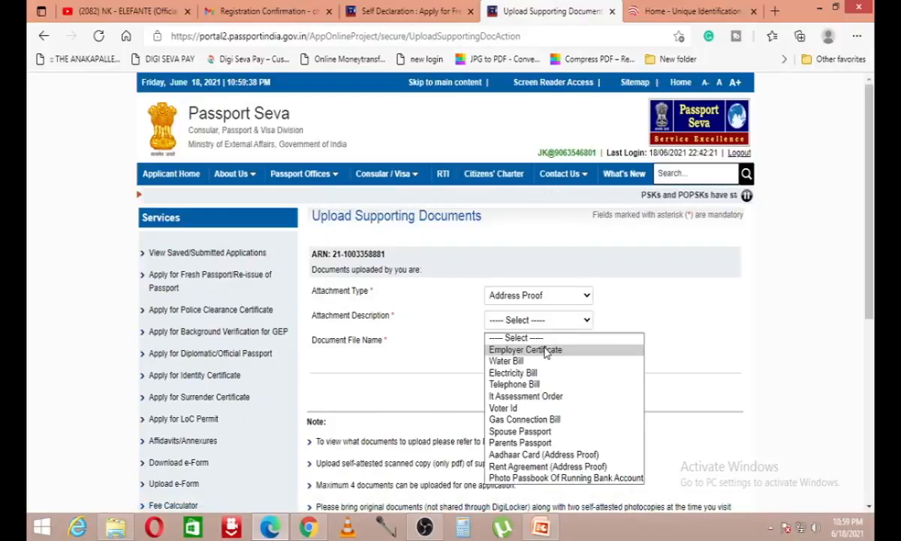
Step: Set the attachment type to Date Of Birth Proof, described as Aadhaar Card/E-Aadhaar
left_click(557, 463)
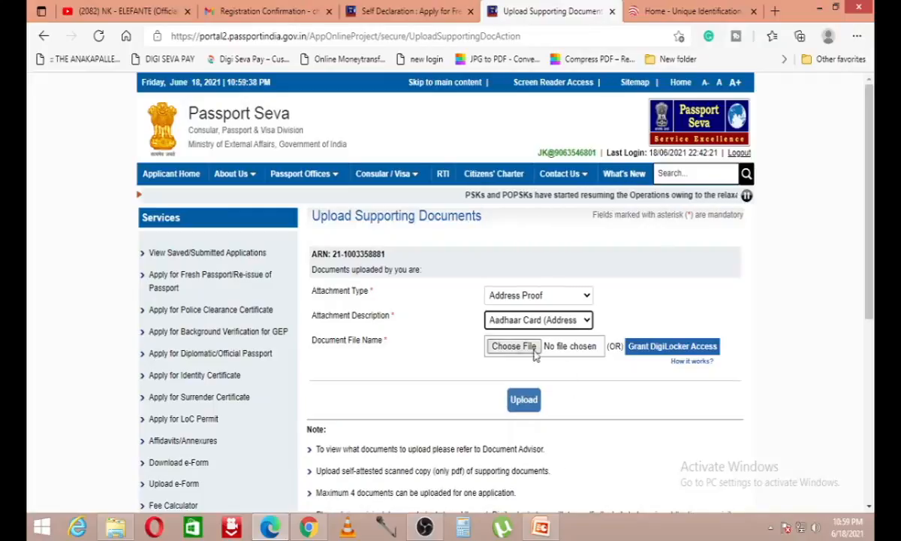
left_click(526, 346)
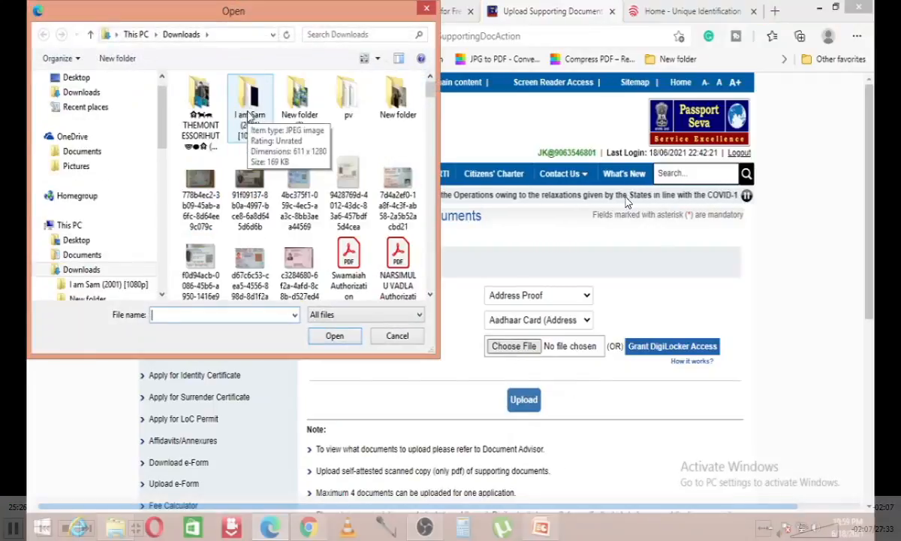
left_click(398, 336)
left_click(582, 295)
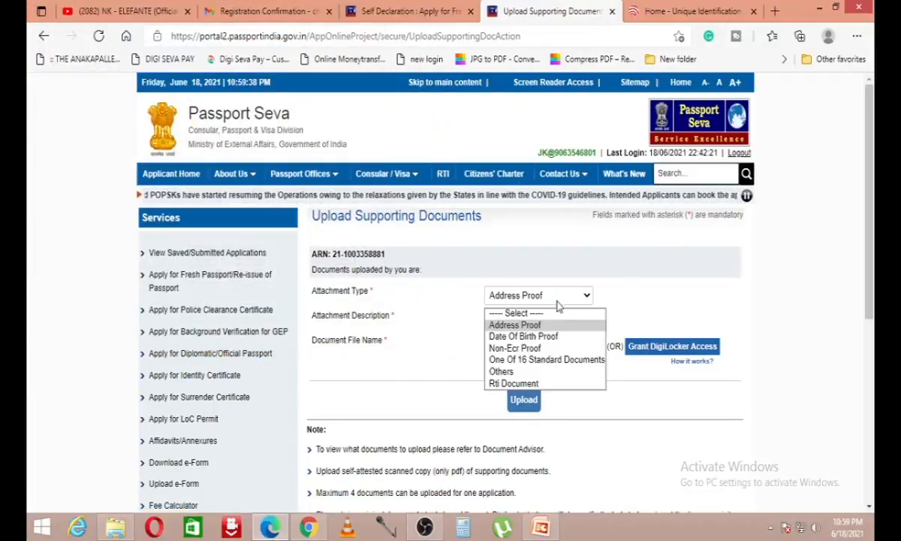
left_click(525, 336)
left_click(538, 320)
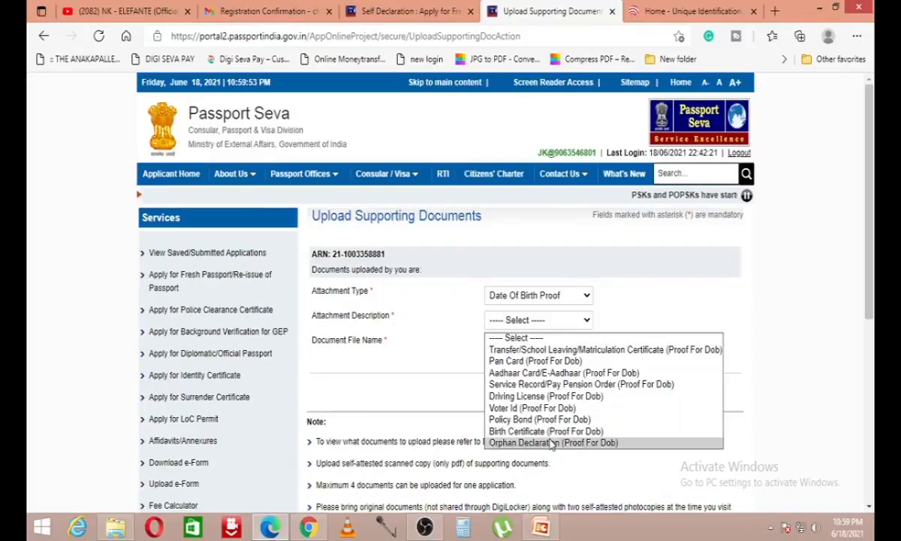
left_click(563, 372)
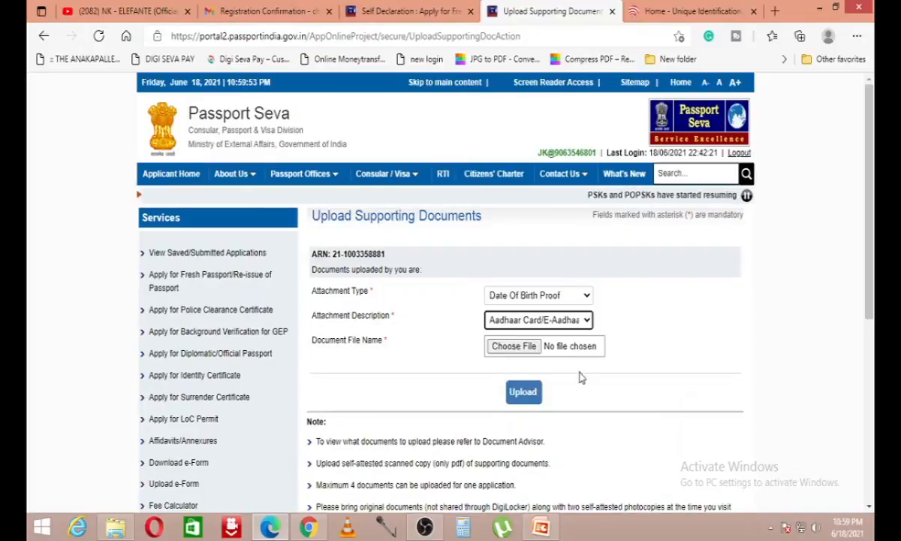
Step: Confirm Date Of Birth Proof stays selected, then go to View Saved/Submitted Applications
left_click(559, 295)
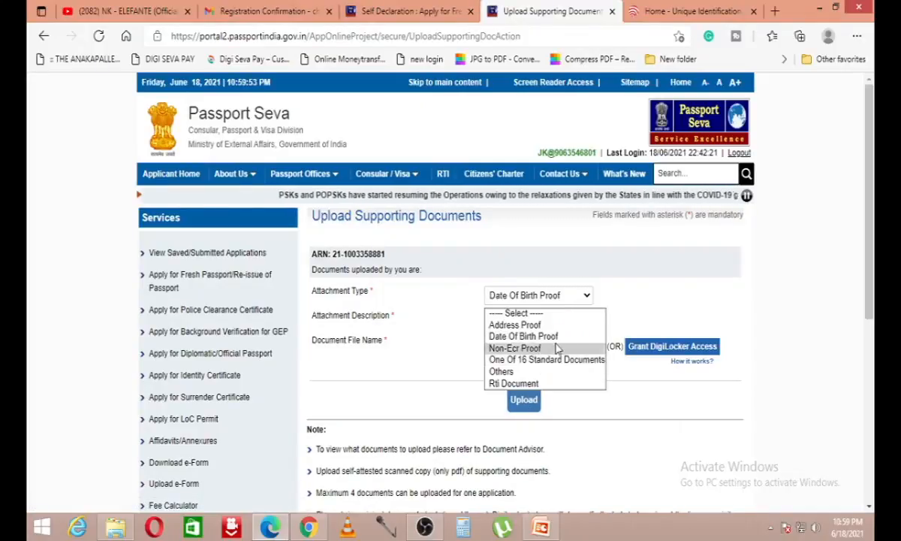
left_click(489, 392)
scroll(554, 421, "down", 2)
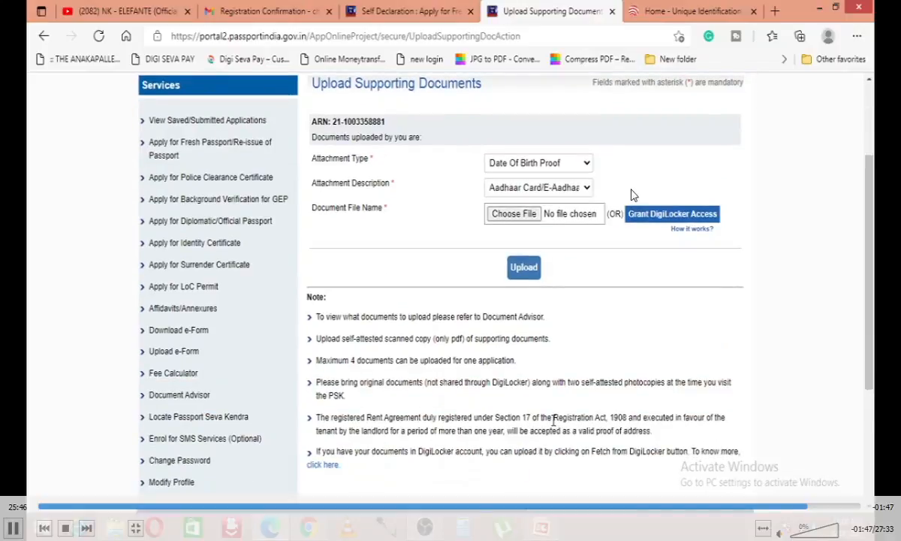
scroll(554, 419, "up", 2)
left_click(561, 296)
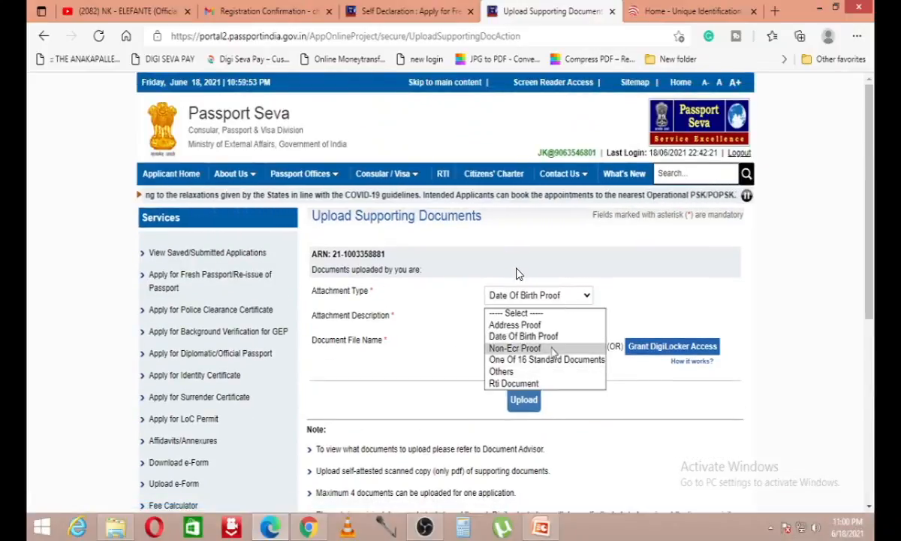
left_click(448, 356)
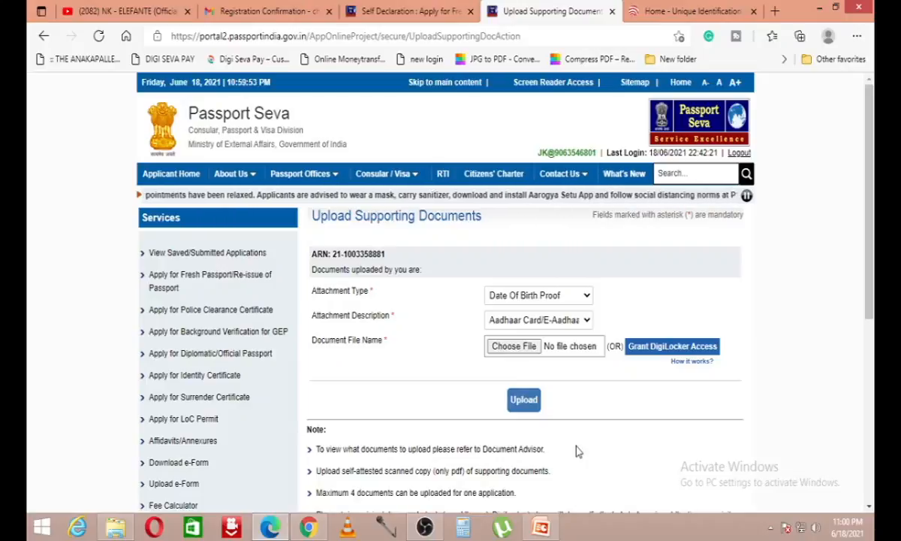
left_click(201, 256)
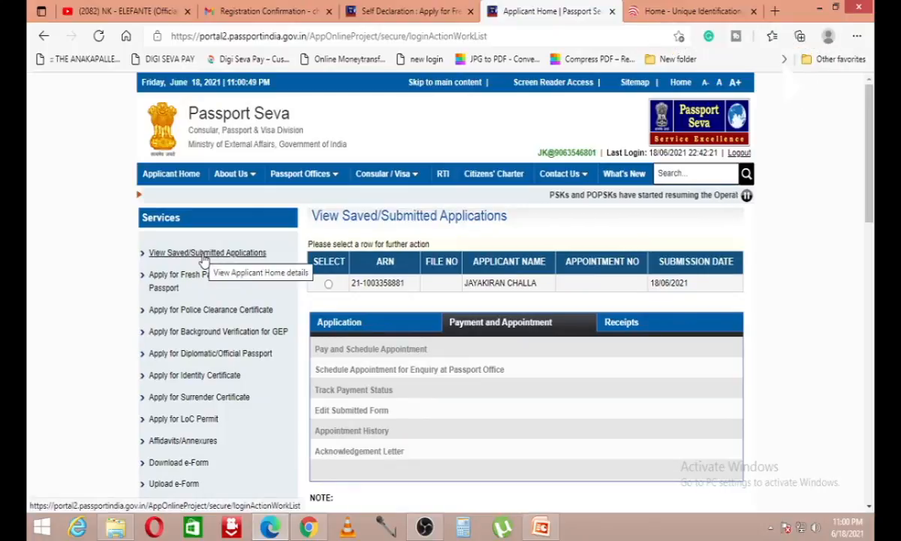
Step: Read through the Pay and Schedule Appointment option and the other payment and appointment notes
left_click_drag(300, 330, 427, 368)
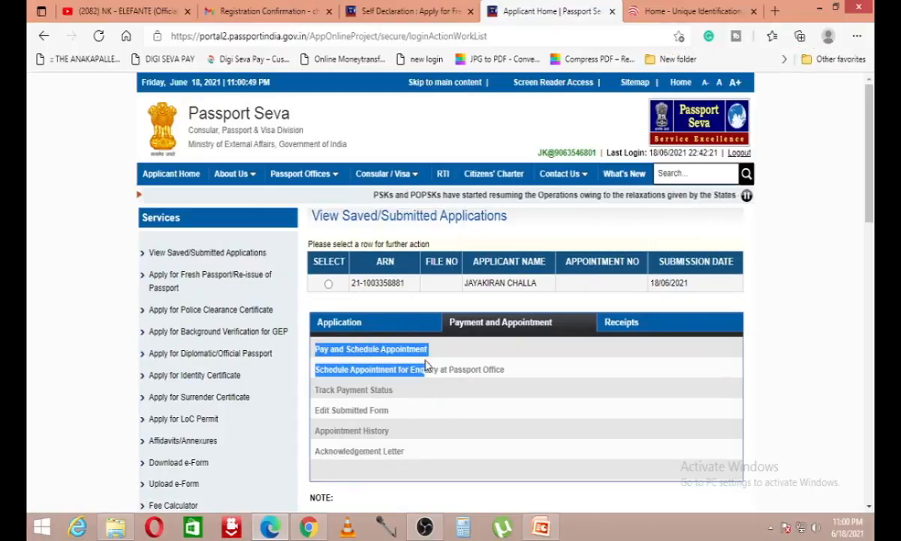
left_click(379, 363)
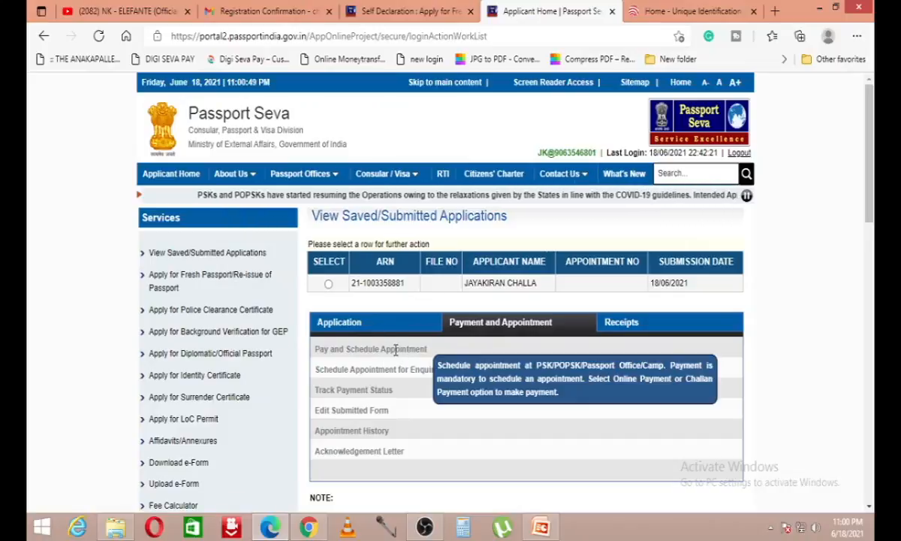
left_click_drag(310, 339, 428, 350)
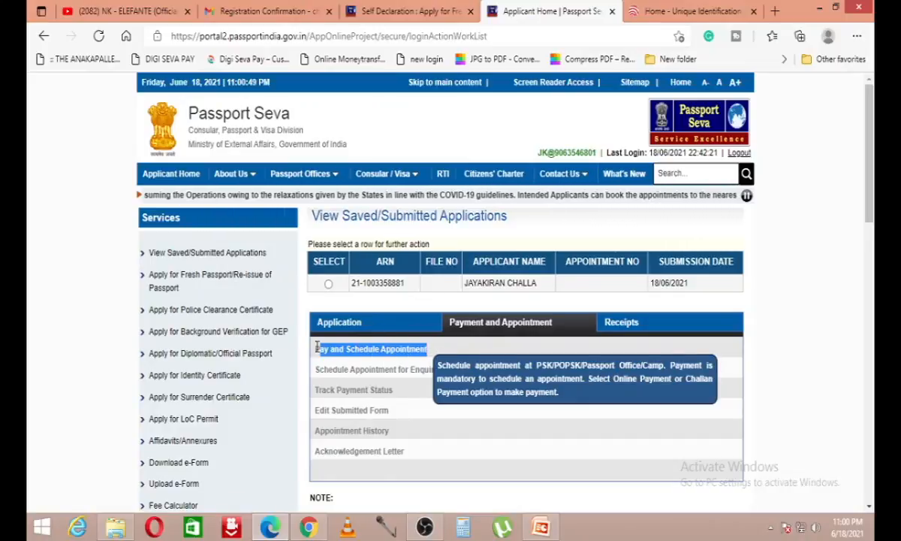
left_click(455, 350)
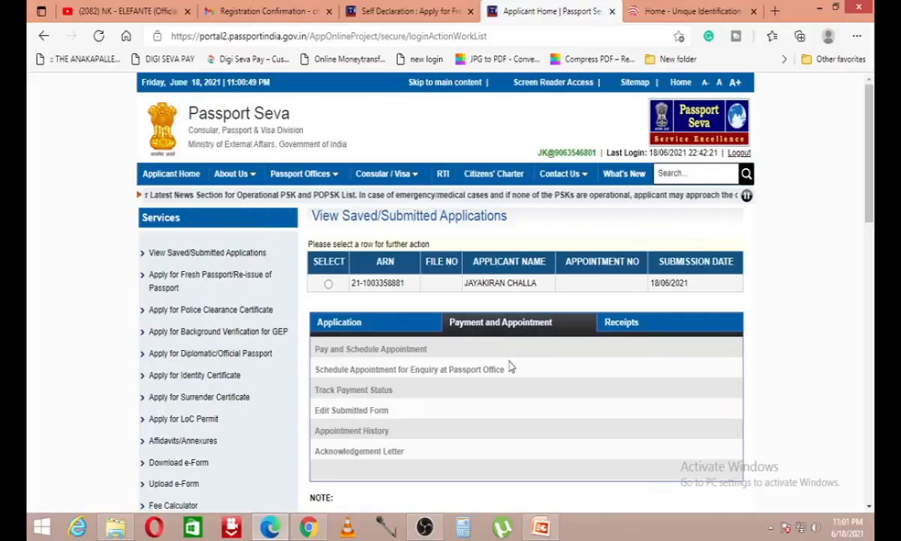
scroll(543, 196, "down", 3)
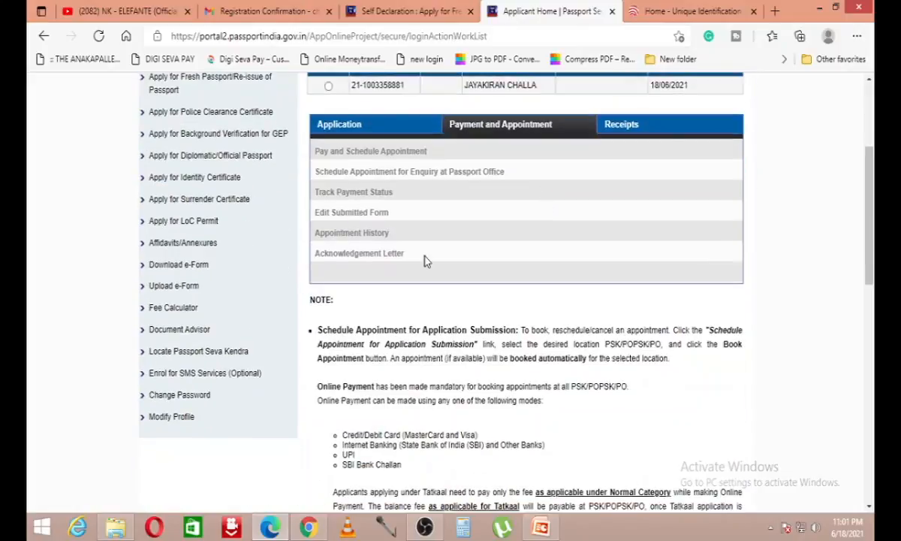
scroll(447, 253, "up", 2)
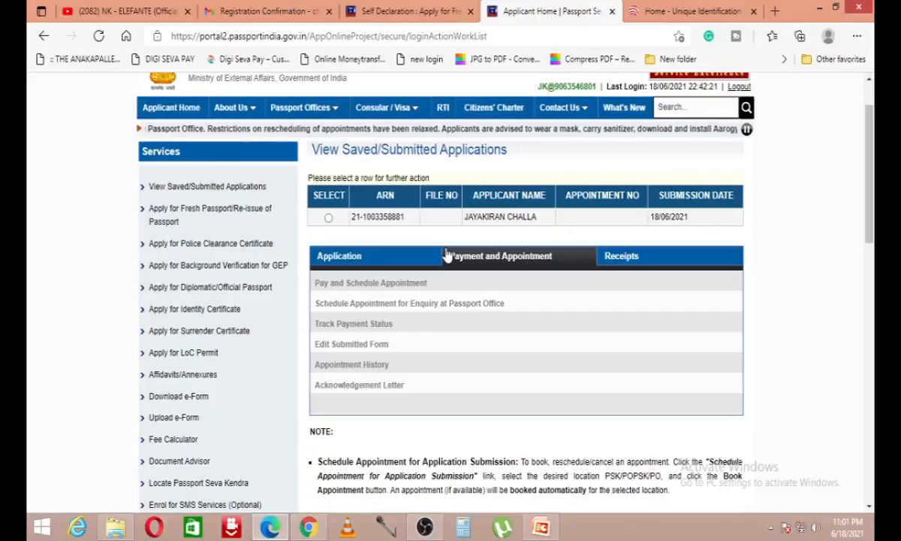
Step: Choose Logout at the top right to get the 'Are You Sure You want to Logout?' confirmation
left_click(738, 87)
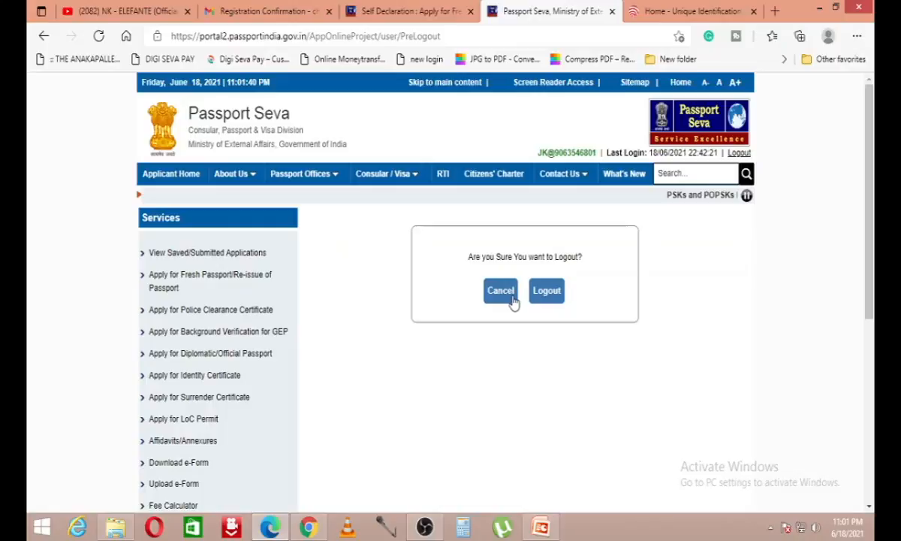
double_click(452, 369)
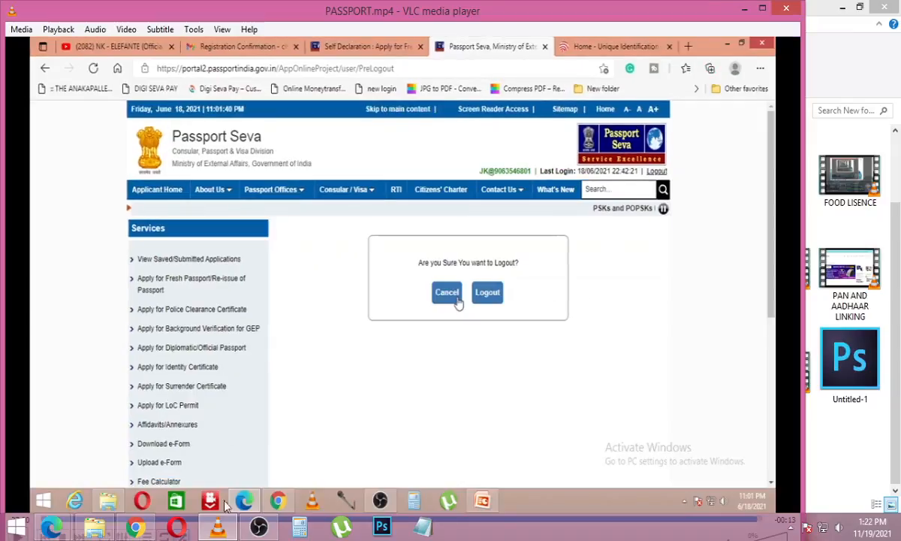